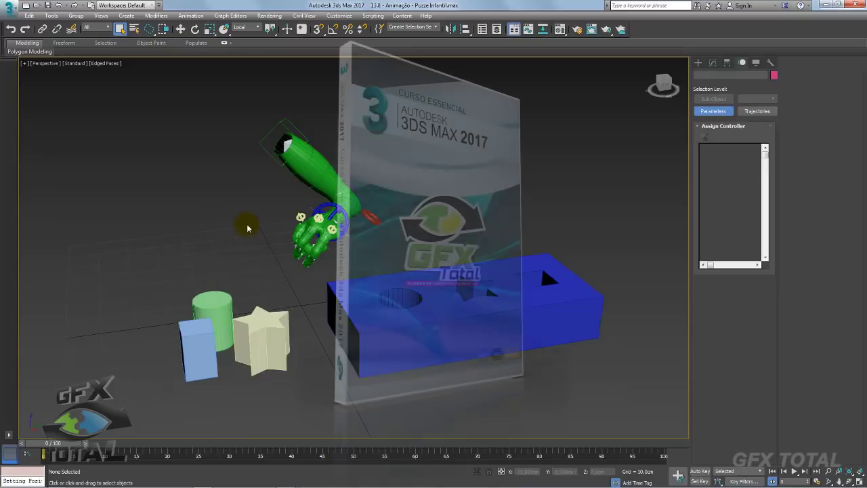
Step: Lasso-select all 20 parts of the green arm rig and zoom extents on it
{"action": "left_click_drag", "start_coordinate": [249, 223], "coordinate": [296, 109]}
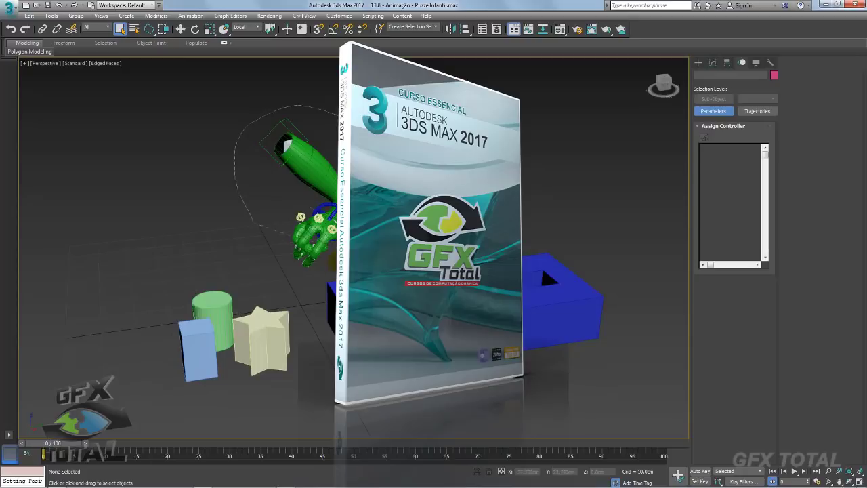
{"action": "left_click_drag", "start_coordinate": [285, 266], "coordinate": [264, 260]}
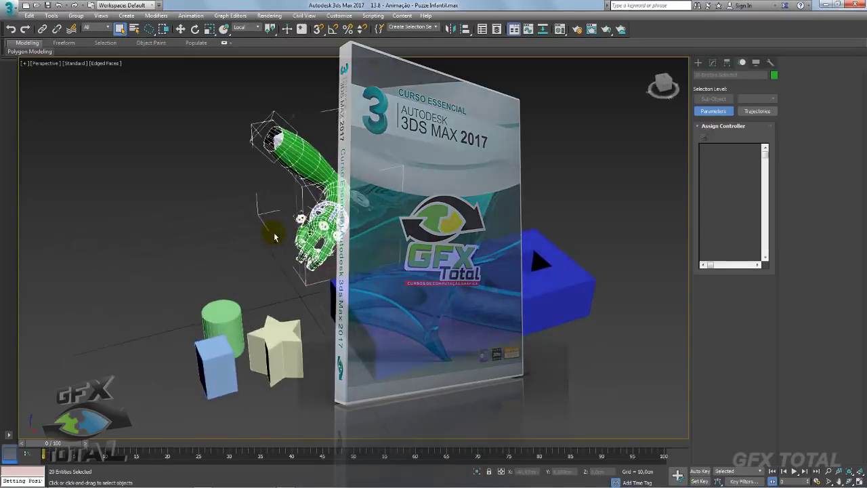
{"action": "key", "text": "z"}
Step: Orbit and pan the Perspective view to inspect the rig and sorter box from high and low angles
{"action": "scroll", "coordinate": [321, 231], "scroll_direction": "up", "scroll_amount": 2}
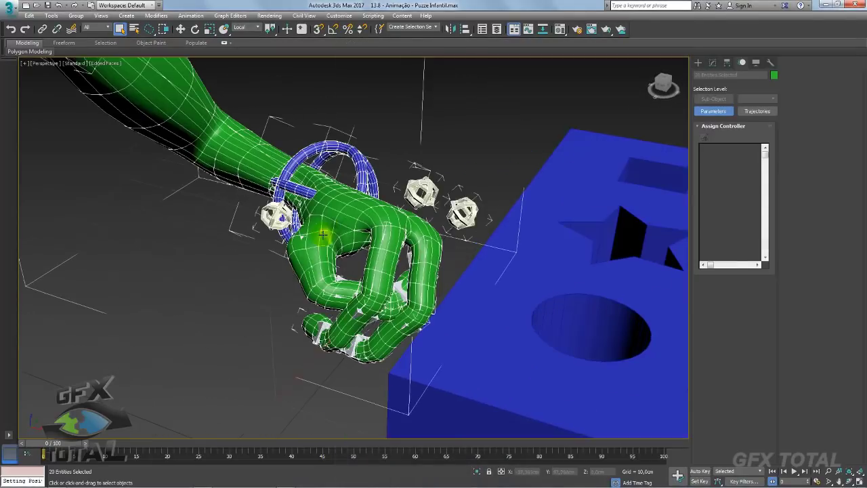
{"action": "scroll", "coordinate": [190, 298], "scroll_direction": "down", "scroll_amount": 2}
{"action": "scroll", "coordinate": [192, 305], "scroll_direction": "down", "scroll_amount": 5}
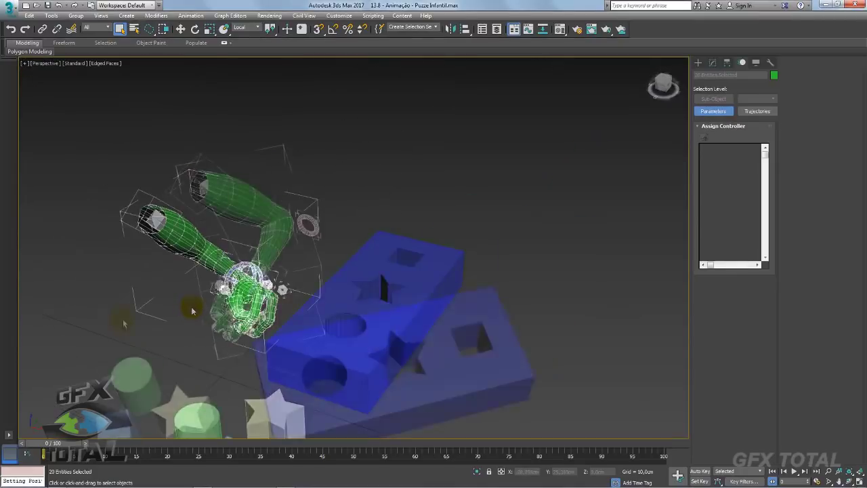
{"action": "middle_click_drag", "start_coordinate": [140, 289], "coordinate": [256, 254]}
{"action": "middle_click_drag", "start_coordinate": [332, 281], "coordinate": [312, 113], "text": "alt"}
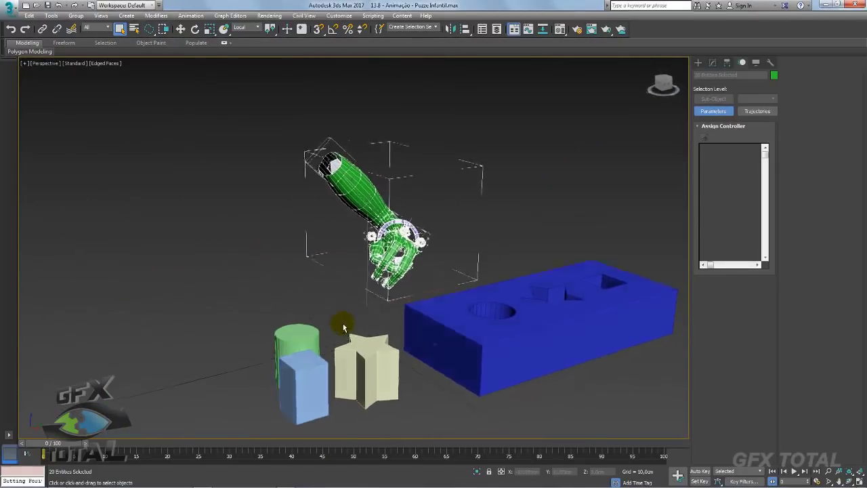
{"action": "left_click_drag", "start_coordinate": [346, 92], "coordinate": [383, 285]}
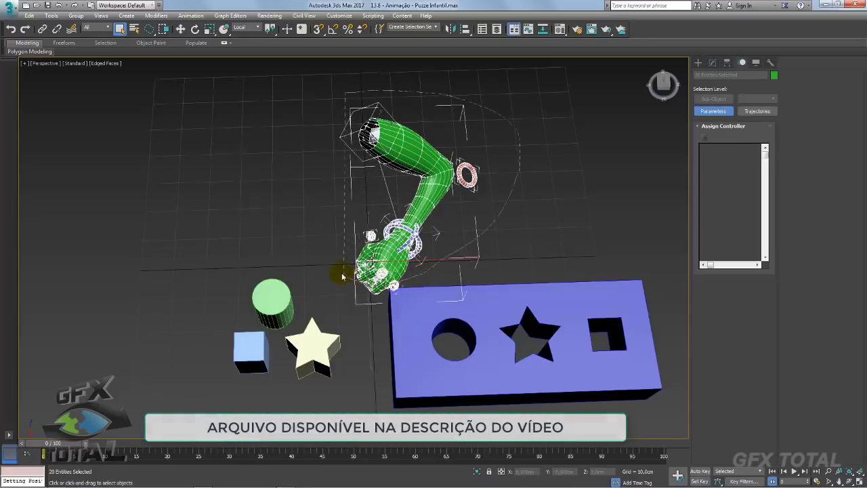
{"action": "left_click_drag", "start_coordinate": [383, 284], "coordinate": [342, 101]}
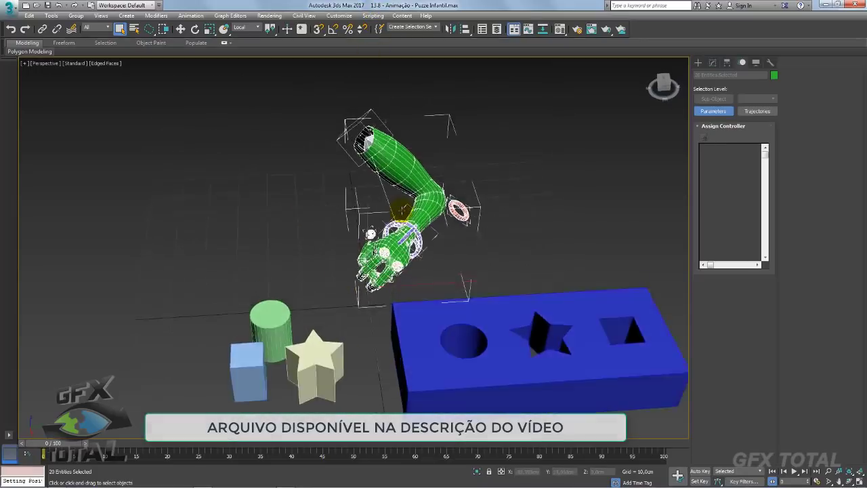
{"action": "middle_click_drag", "start_coordinate": [352, 149], "coordinate": [356, 291], "text": "alt"}
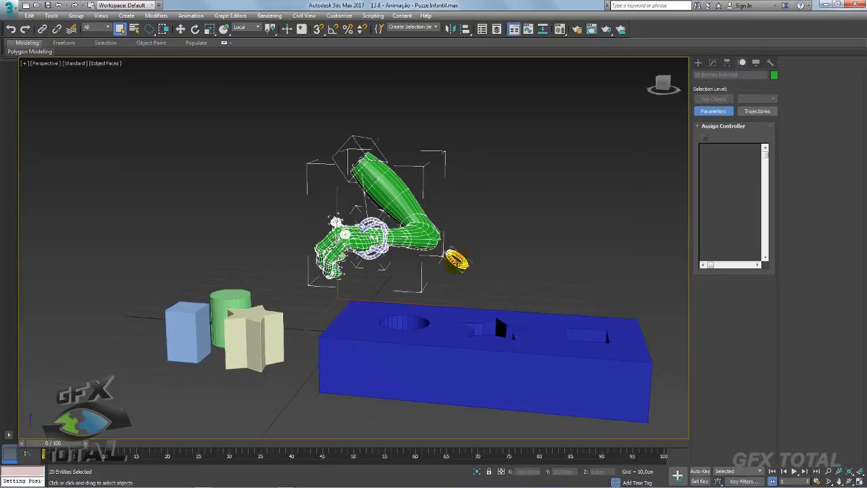
{"action": "mouse_move", "coordinate": [497, 271]}
{"action": "middle_mouse_down", "text": "alt"}
{"action": "mouse_move", "coordinate": [512, 328]}
{"action": "mouse_move", "coordinate": [424, 236]}
{"action": "middle_mouse_up", "text": "alt"}
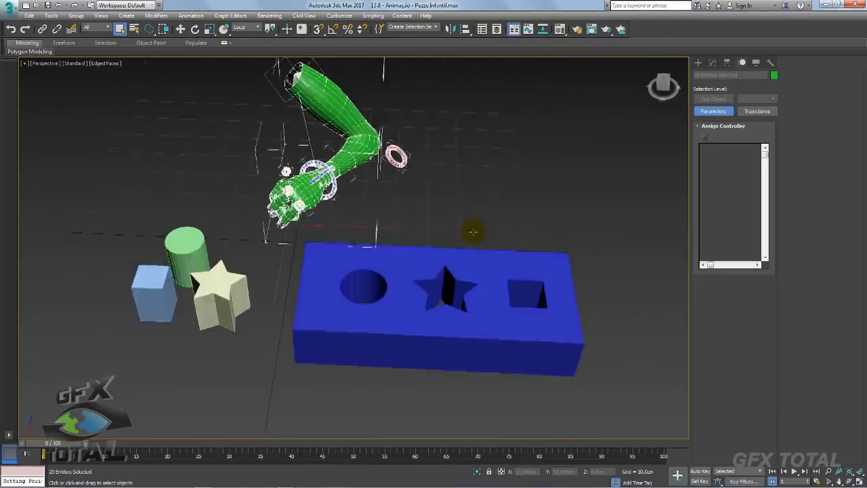
{"action": "middle_click_drag", "start_coordinate": [252, 263], "coordinate": [346, 202], "text": "alt"}
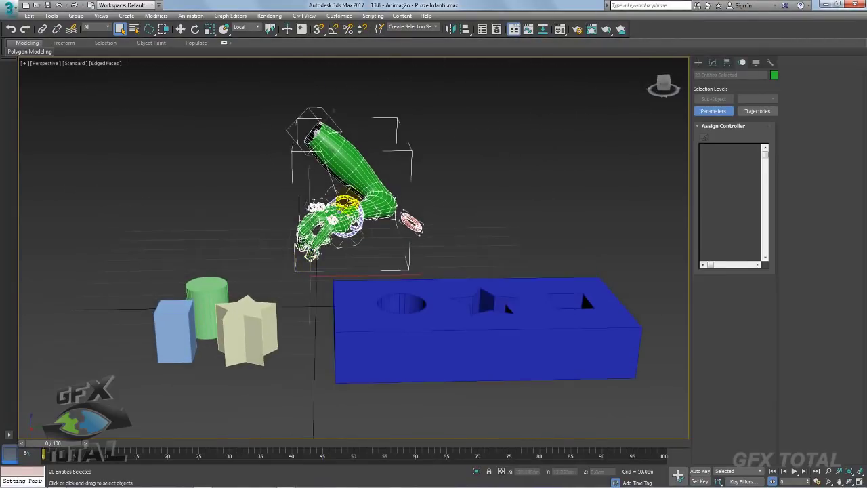
Step: Select the blue sorter box and show its Editable Spline with a 13,5cm Extrude in the Modify panel
{"action": "left_click", "coordinate": [230, 309]}
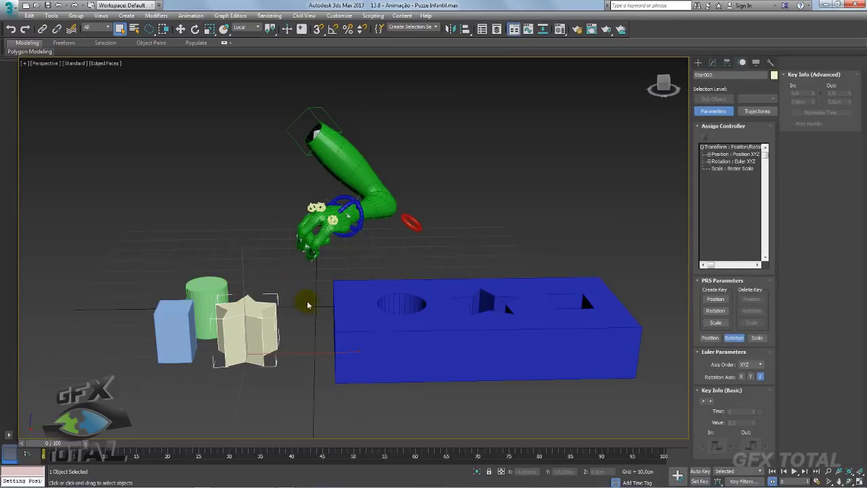
{"action": "mouse_move", "coordinate": [307, 304]}
{"action": "middle_mouse_down", "text": "alt"}
{"action": "mouse_move", "coordinate": [351, 320]}
{"action": "mouse_move", "coordinate": [443, 269]}
{"action": "middle_mouse_up", "text": "alt"}
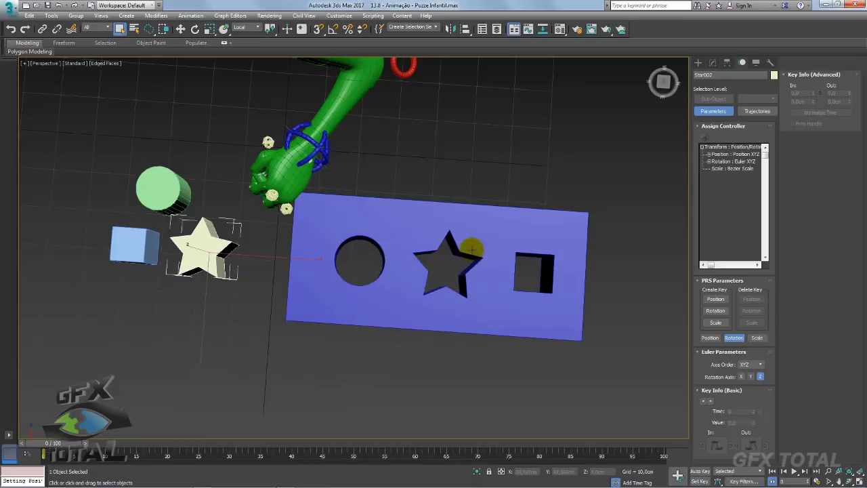
{"action": "mouse_move", "coordinate": [528, 273]}
{"action": "middle_mouse_down", "text": "alt"}
{"action": "mouse_move", "coordinate": [382, 258]}
{"action": "mouse_move", "coordinate": [410, 248]}
{"action": "middle_mouse_up", "text": "alt"}
{"action": "left_click", "coordinate": [525, 253]}
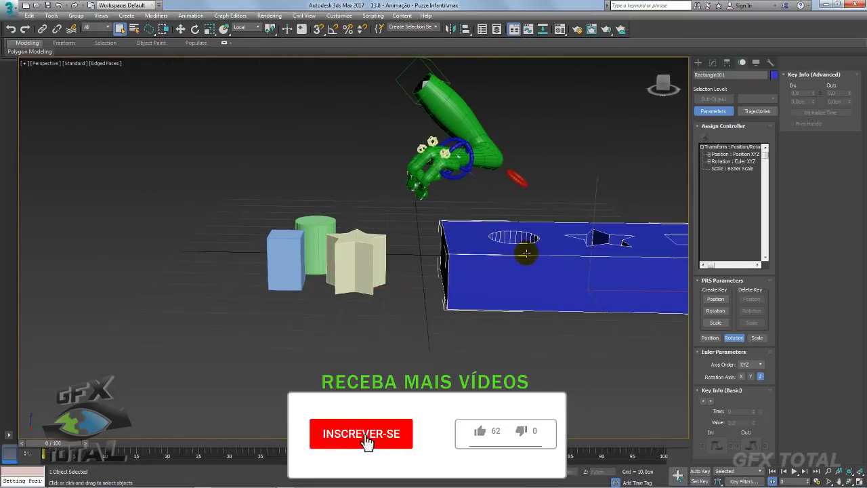
{"action": "mouse_move", "coordinate": [525, 252]}
{"action": "middle_mouse_down", "text": "alt"}
{"action": "mouse_move", "coordinate": [272, 315]}
{"action": "mouse_move", "coordinate": [320, 295]}
{"action": "middle_mouse_up", "text": "alt"}
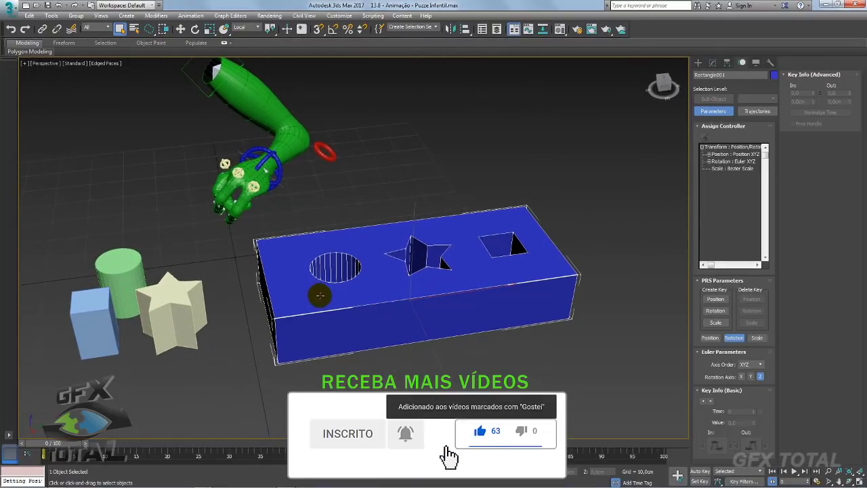
{"action": "left_click", "coordinate": [713, 61]}
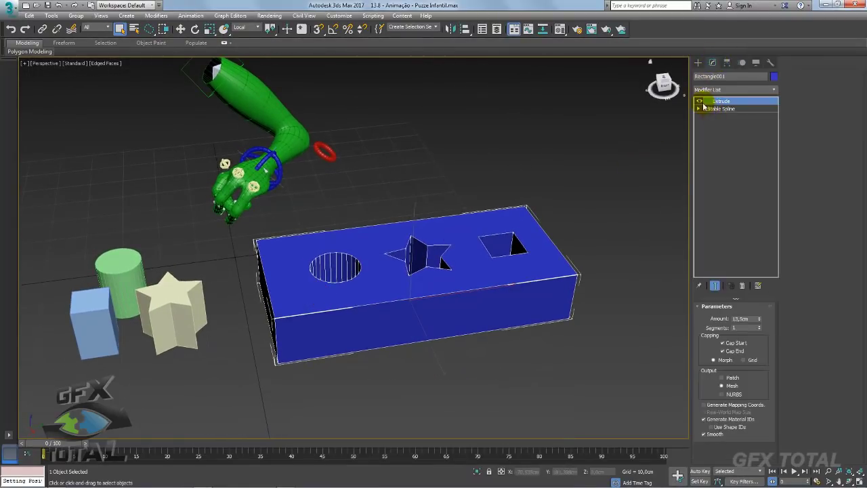
{"action": "left_click", "coordinate": [699, 101]}
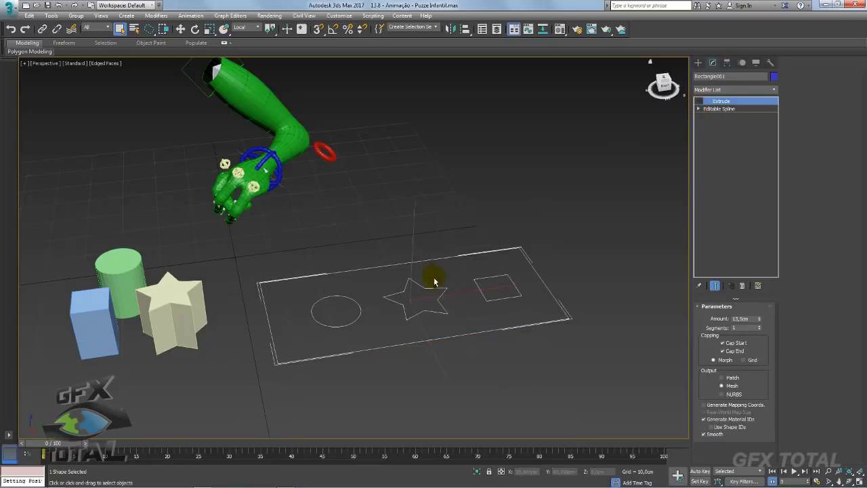
{"action": "mouse_move", "coordinate": [434, 281]}
{"action": "middle_mouse_down", "text": "alt"}
{"action": "mouse_move", "coordinate": [426, 298]}
{"action": "mouse_move", "coordinate": [540, 281]}
{"action": "middle_mouse_up", "text": "alt"}
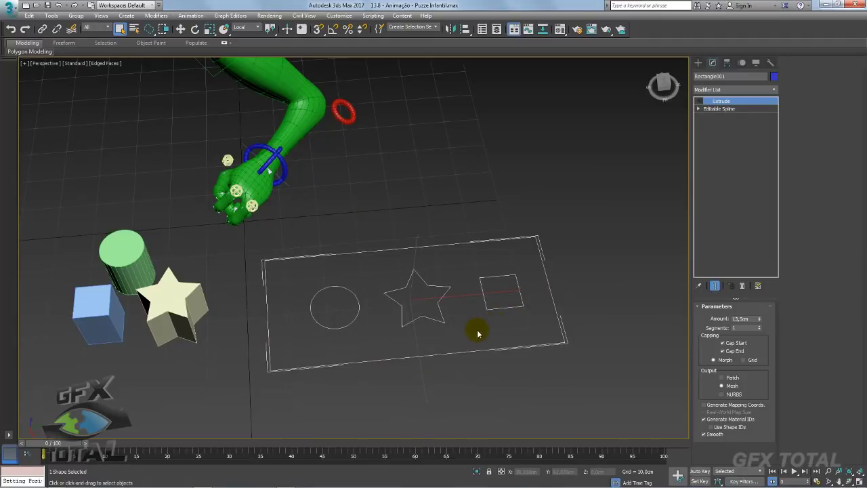
{"action": "mouse_move", "coordinate": [476, 329]}
{"action": "middle_mouse_down", "text": "alt"}
{"action": "mouse_move", "coordinate": [472, 294]}
{"action": "mouse_move", "coordinate": [488, 277]}
{"action": "middle_mouse_up", "text": "alt"}
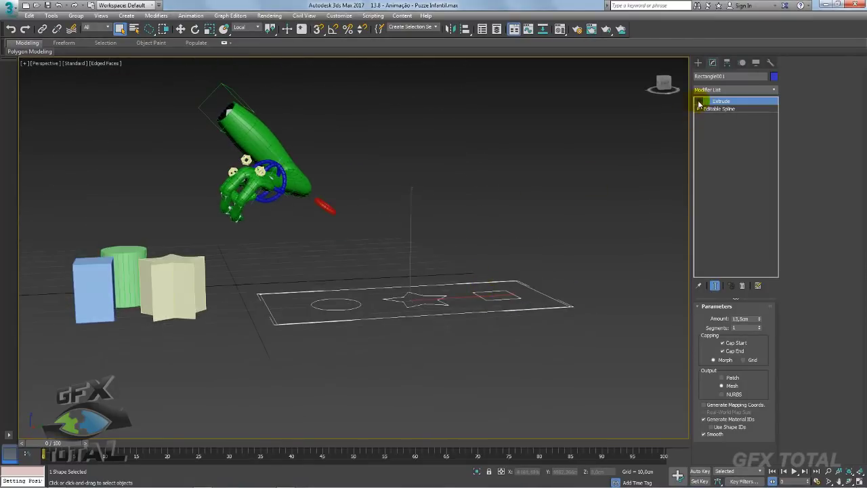
{"action": "left_click", "coordinate": [698, 102]}
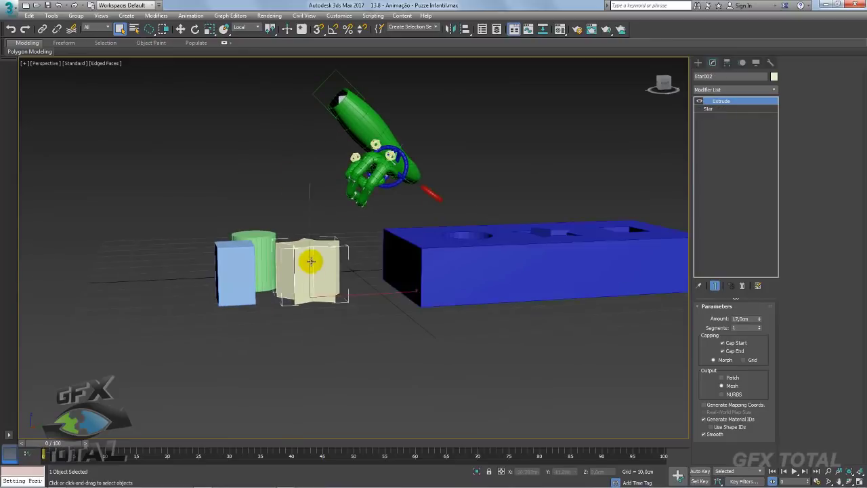
{"action": "left_click", "coordinate": [698, 102]}
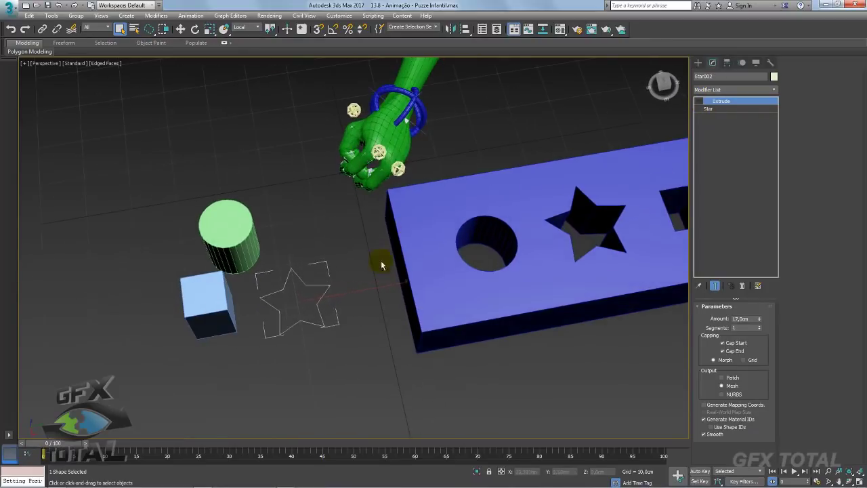
{"action": "left_click", "coordinate": [699, 103]}
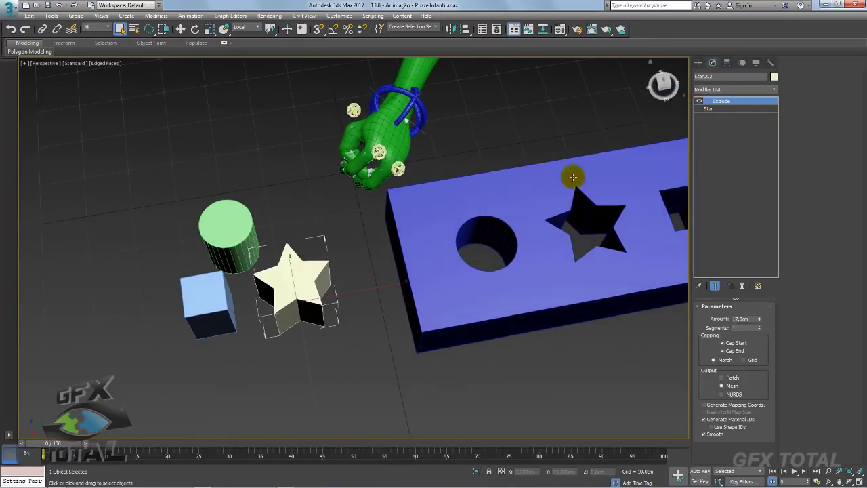
{"action": "middle_click_drag", "start_coordinate": [571, 174], "coordinate": [429, 201], "text": "alt"}
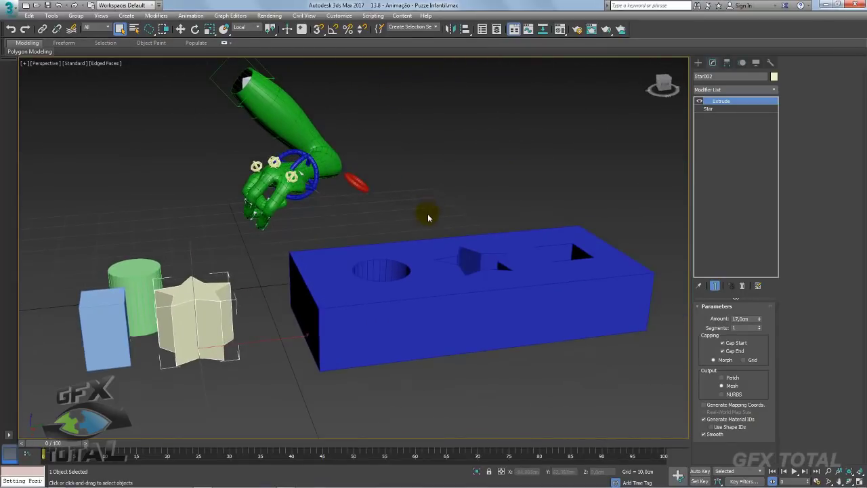
{"action": "mouse_move", "coordinate": [170, 329]}
{"action": "middle_mouse_down", "text": "alt"}
{"action": "mouse_move", "coordinate": [174, 291]}
{"action": "mouse_move", "coordinate": [203, 279]}
{"action": "mouse_move", "coordinate": [186, 302]}
{"action": "mouse_move", "coordinate": [234, 277]}
{"action": "mouse_move", "coordinate": [387, 248]}
{"action": "mouse_move", "coordinate": [434, 271]}
{"action": "middle_mouse_up", "text": "alt"}
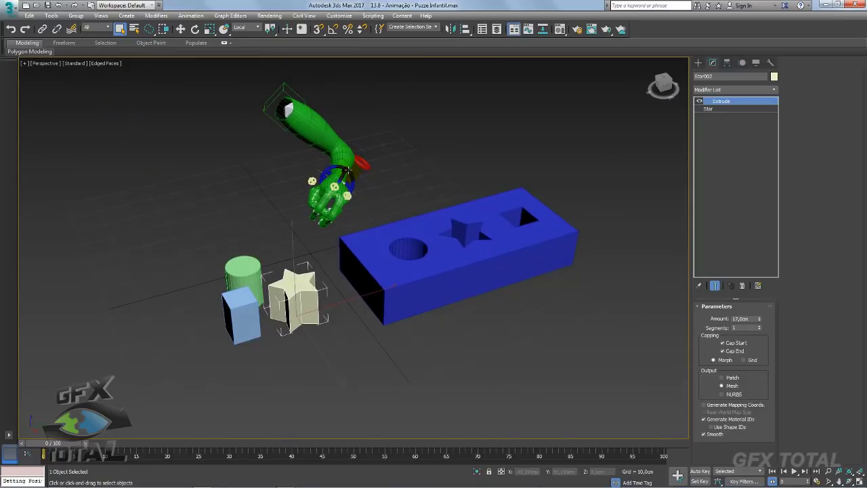
Step: Select the Circle004 wrist ring to show its Editable Spline, rendered at 1,74cm thickness with 12 sides
{"action": "left_click", "coordinate": [346, 169]}
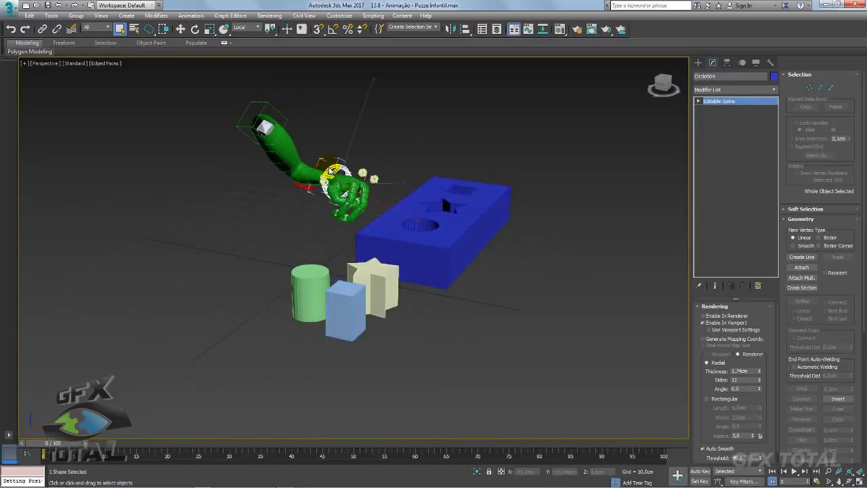
{"action": "scroll", "coordinate": [294, 179], "scroll_direction": "up", "scroll_amount": 5}
{"action": "left_click", "coordinate": [325, 235]}
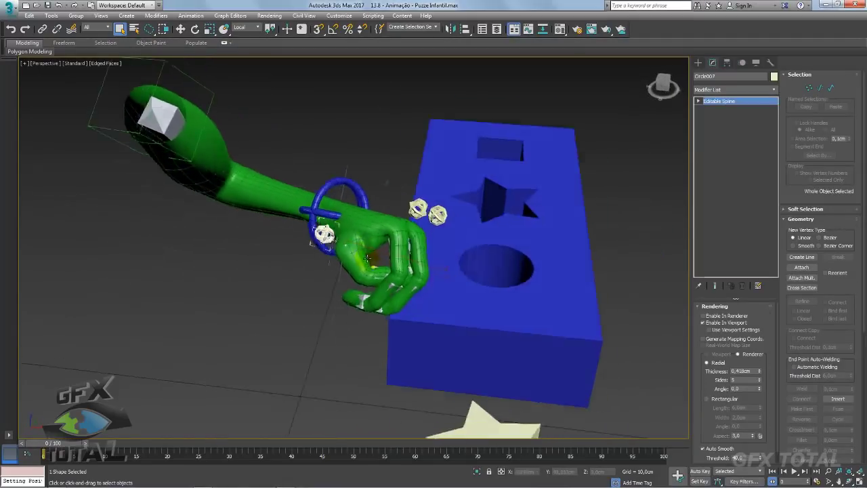
{"action": "middle_click_drag", "start_coordinate": [325, 235], "coordinate": [330, 256], "text": "alt"}
{"action": "scroll", "coordinate": [329, 256], "scroll_direction": "up", "scroll_amount": 3}
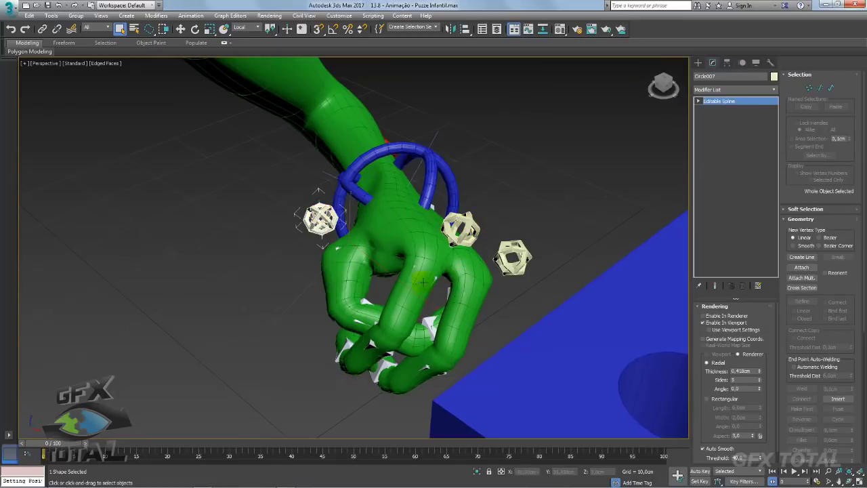
{"action": "left_click", "coordinate": [434, 277]}
{"action": "key", "text": "e"}
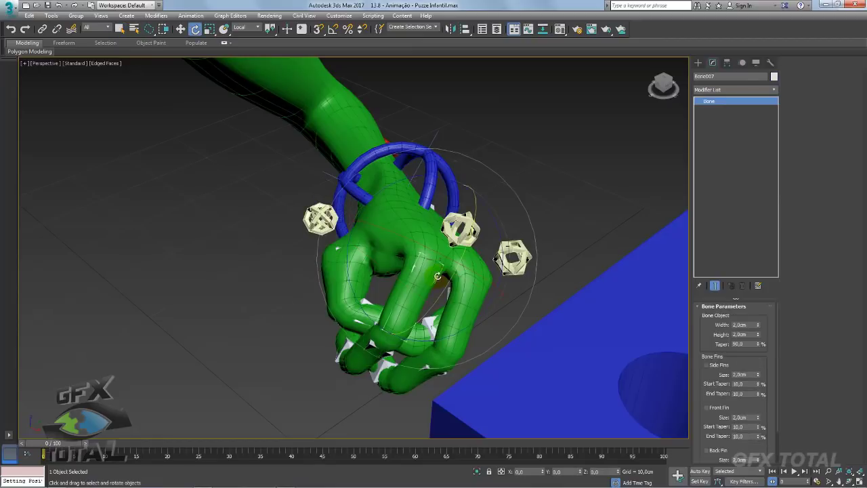
{"action": "left_click_drag", "start_coordinate": [440, 293], "coordinate": [489, 223]}
{"action": "right_click", "coordinate": [489, 223]}
{"action": "left_click", "coordinate": [498, 214]}
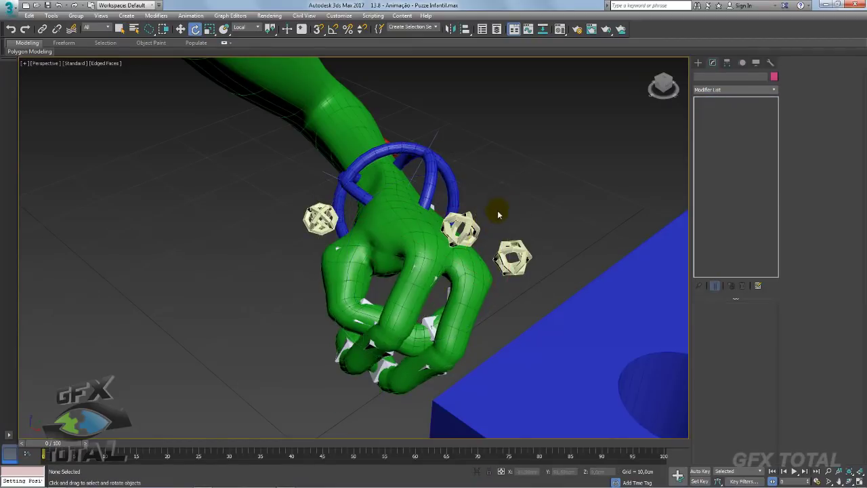
{"action": "left_click", "coordinate": [466, 225]}
{"action": "left_click_drag", "start_coordinate": [460, 263], "coordinate": [547, 174]}
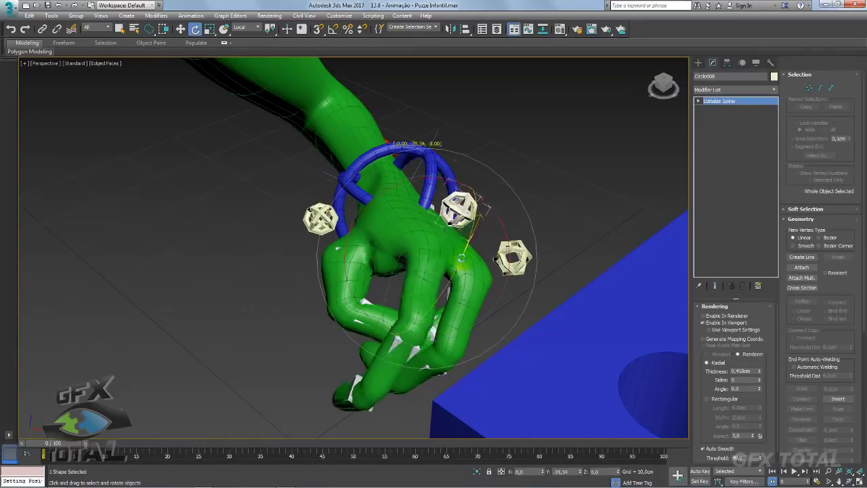
{"action": "right_click", "coordinate": [548, 174]}
{"action": "mouse_move", "coordinate": [457, 214]}
{"action": "middle_mouse_down", "text": "alt"}
{"action": "mouse_move", "coordinate": [438, 232]}
{"action": "mouse_move", "coordinate": [411, 217]}
{"action": "middle_mouse_up", "text": "alt"}
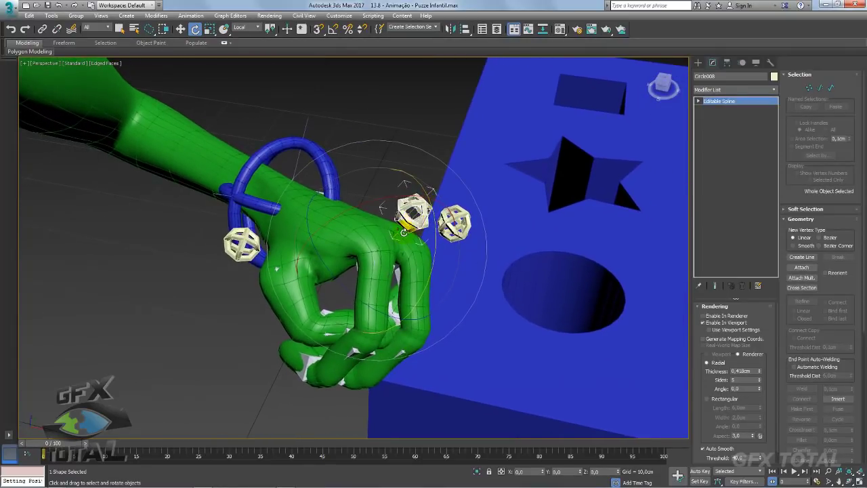
{"action": "scroll", "coordinate": [418, 238], "scroll_direction": "down", "scroll_amount": 5}
{"action": "scroll", "coordinate": [388, 205], "scroll_direction": "up", "scroll_amount": 5}
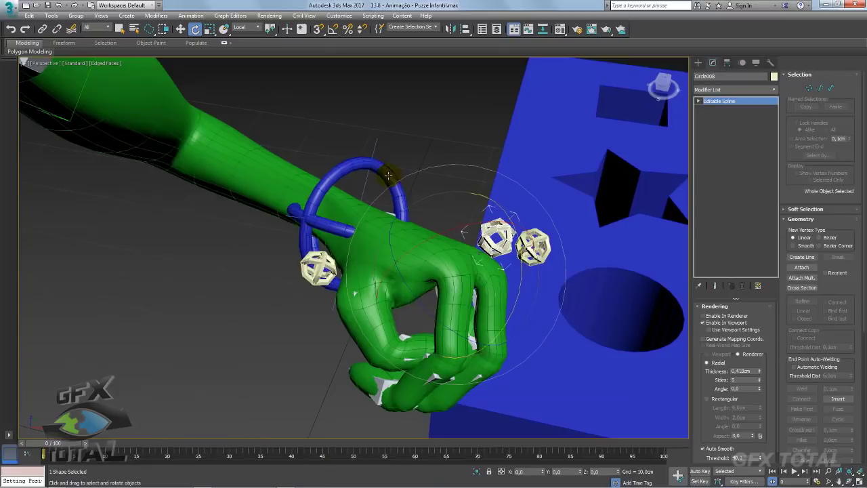
{"action": "left_click", "coordinate": [388, 175]}
{"action": "middle_click_drag", "start_coordinate": [377, 174], "coordinate": [391, 188], "text": "alt"}
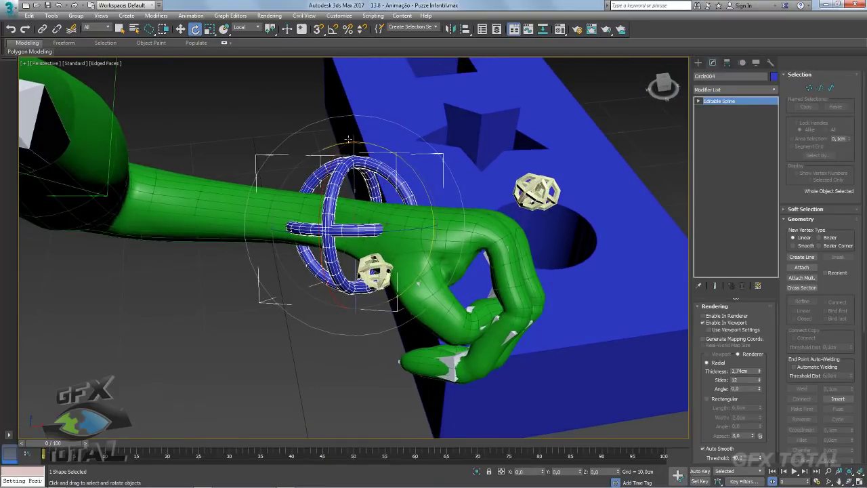
{"action": "key", "text": "w"}
{"action": "mouse_move", "coordinate": [375, 188]}
{"action": "middle_mouse_down", "text": "alt"}
{"action": "mouse_move", "coordinate": [381, 160]}
{"action": "mouse_move", "coordinate": [325, 170]}
{"action": "middle_mouse_up", "text": "alt"}
{"action": "scroll", "coordinate": [271, 174], "scroll_direction": "down", "scroll_amount": 5}
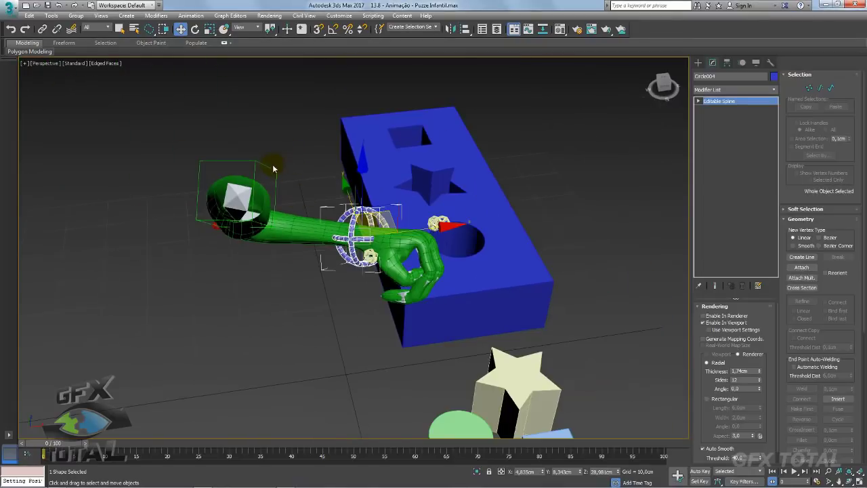
{"action": "left_click", "coordinate": [270, 174]}
{"action": "mouse_move", "coordinate": [269, 174]}
{"action": "middle_mouse_down", "text": "alt"}
{"action": "mouse_move", "coordinate": [292, 187]}
{"action": "mouse_move", "coordinate": [196, 180]}
{"action": "mouse_move", "coordinate": [373, 275]}
{"action": "middle_mouse_up", "text": "alt"}
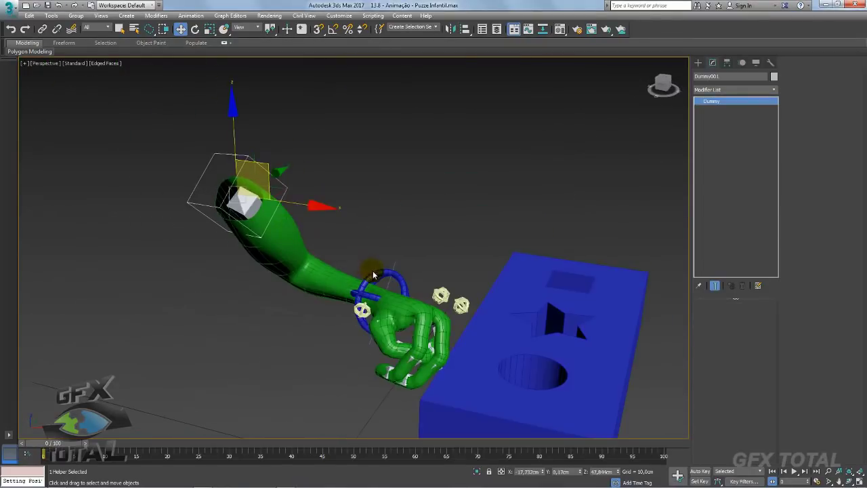
Step: Unlink Dummy001 and the Circle004 wrist ring, leaving the shoulder control selected
{"action": "left_click", "coordinate": [368, 274], "text": "ctrl"}
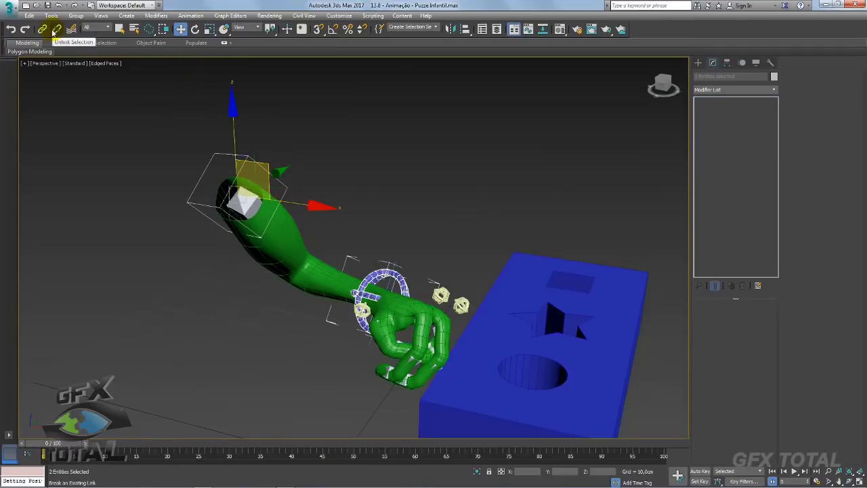
{"action": "left_click", "coordinate": [203, 157]}
{"action": "left_click", "coordinate": [208, 169]}
{"action": "middle_click_drag", "start_coordinate": [208, 169], "coordinate": [259, 161], "text": "alt"}
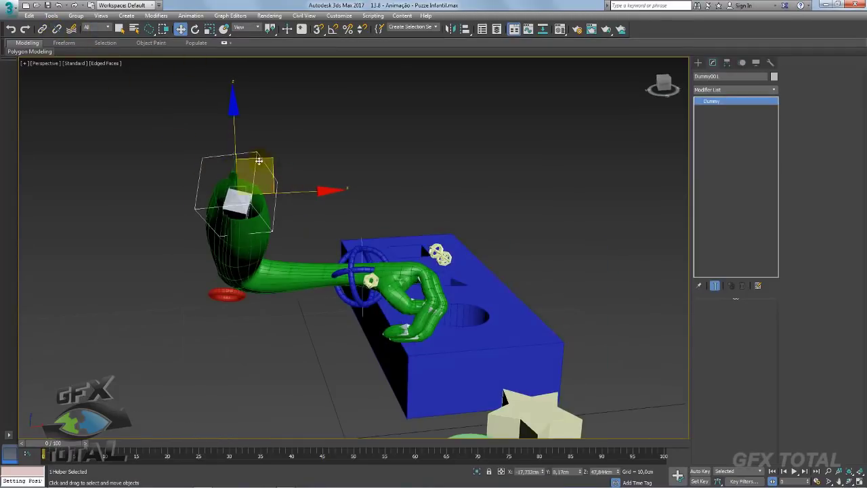
{"action": "left_click_drag", "start_coordinate": [259, 155], "coordinate": [229, 136]}
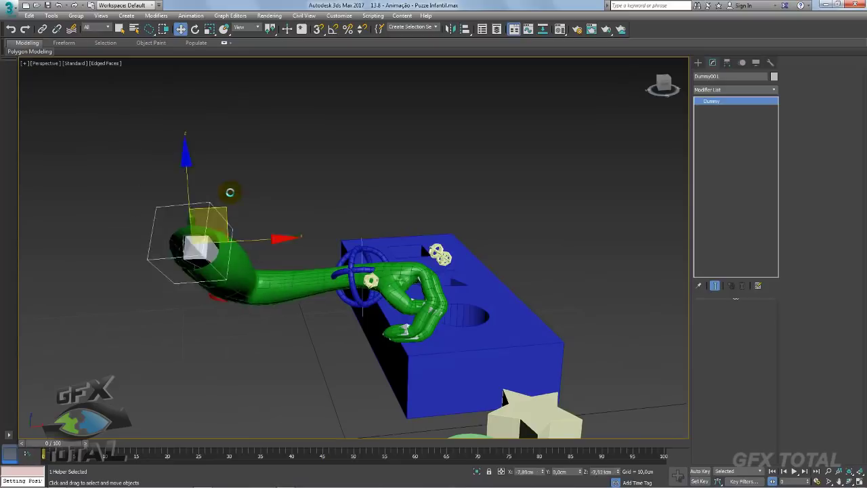
Step: Move the Circle004 wrist ring upward to raise the hand above the box
{"action": "left_click", "coordinate": [355, 261]}
{"action": "left_click_drag", "start_coordinate": [369, 244], "coordinate": [398, 213]}
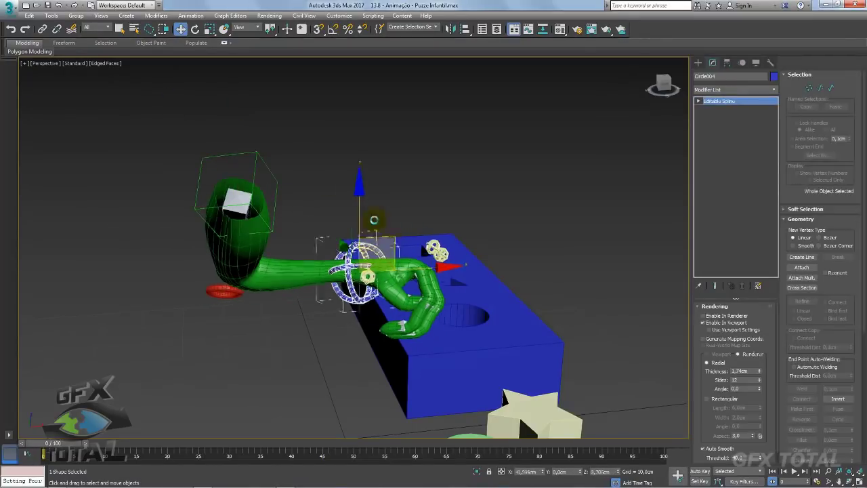
{"action": "middle_click_drag", "start_coordinate": [397, 213], "coordinate": [353, 223], "text": "alt"}
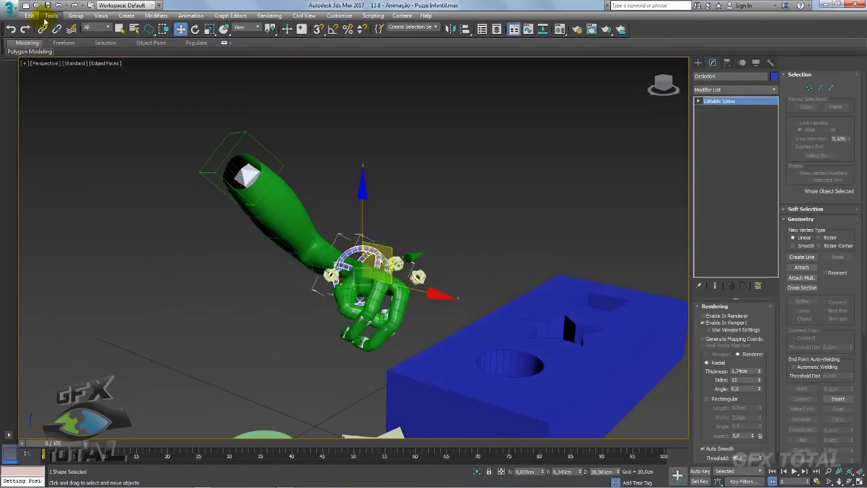
{"action": "middle_click_drag", "start_coordinate": [464, 229], "coordinate": [452, 226]}
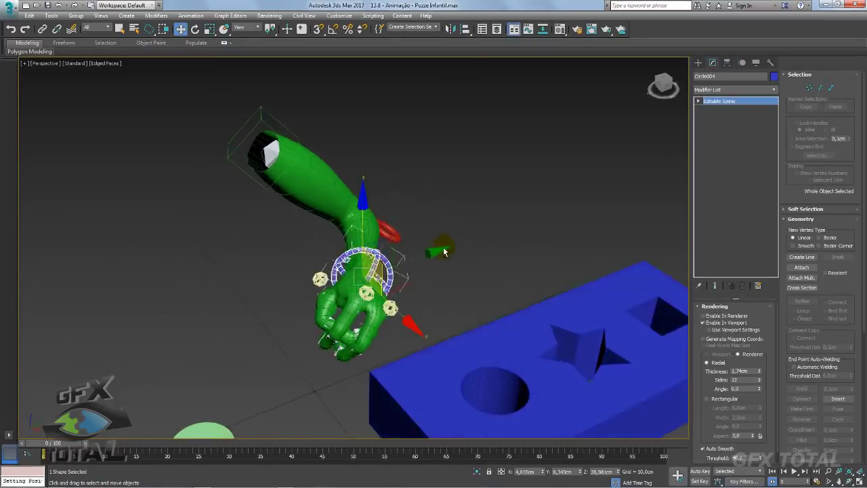
{"action": "scroll", "coordinate": [452, 226], "scroll_direction": "down", "scroll_amount": 3}
{"action": "middle_click_drag", "start_coordinate": [465, 276], "coordinate": [358, 363]}
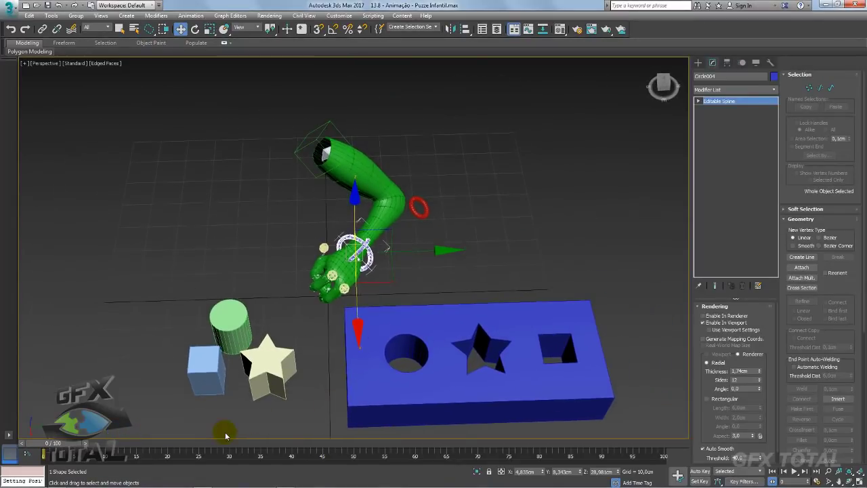
Step: With Auto Key on at frame 30, lower the Circle004 ring so the hand grips the cylinder
{"action": "left_click", "coordinate": [697, 476]}
{"action": "mouse_move", "coordinate": [458, 364]}
{"action": "middle_mouse_down", "text": "alt"}
{"action": "mouse_move", "coordinate": [354, 356]}
{"action": "mouse_move", "coordinate": [555, 396]}
{"action": "middle_mouse_up", "text": "alt"}
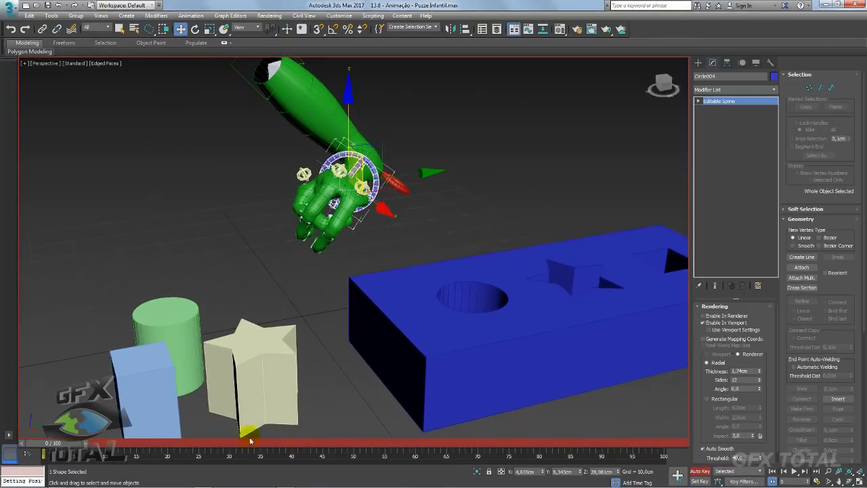
{"action": "left_click_drag", "start_coordinate": [58, 447], "coordinate": [229, 443]}
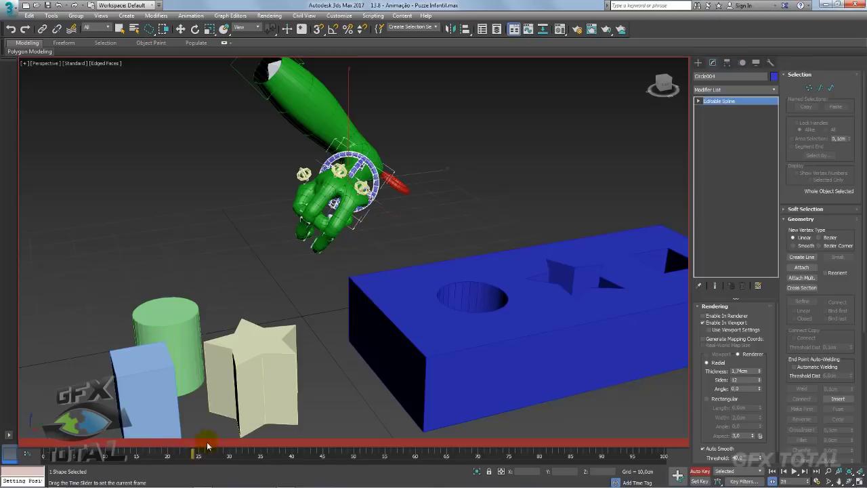
{"action": "middle_click_drag", "start_coordinate": [374, 236], "coordinate": [392, 211], "text": "alt"}
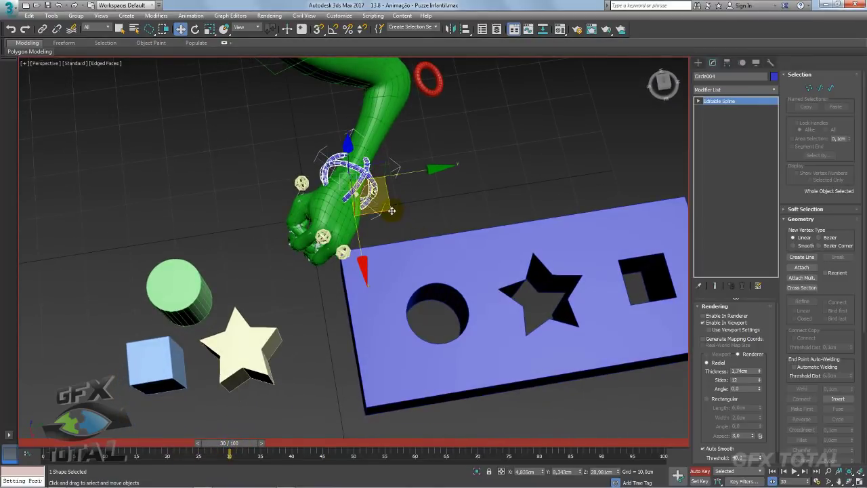
{"action": "left_click_drag", "start_coordinate": [392, 211], "coordinate": [311, 331]}
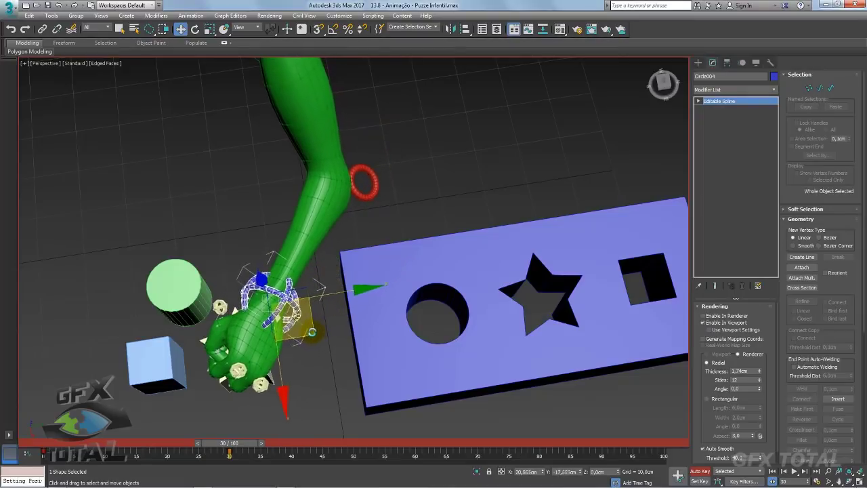
{"action": "middle_click_drag", "start_coordinate": [312, 332], "coordinate": [339, 262], "text": "alt"}
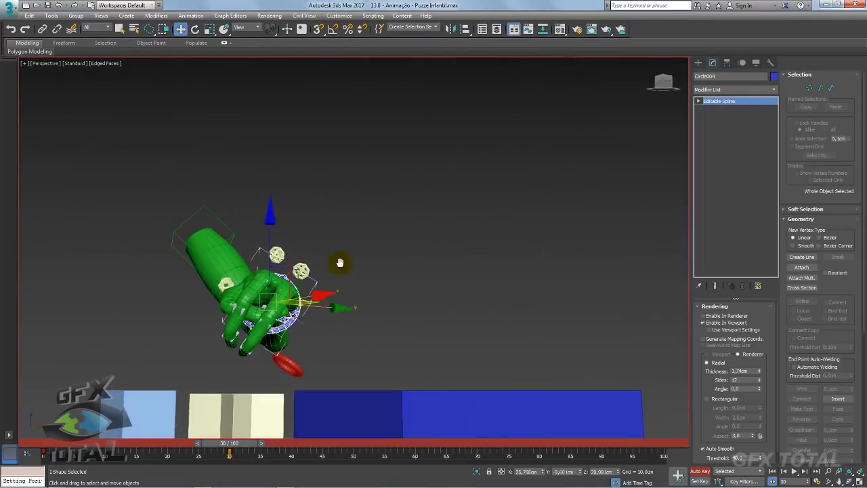
{"action": "left_click_drag", "start_coordinate": [288, 274], "coordinate": [278, 278]}
{"action": "mouse_move", "coordinate": [223, 311]}
{"action": "middle_mouse_down", "text": "alt"}
{"action": "mouse_move", "coordinate": [220, 346]}
{"action": "mouse_move", "coordinate": [238, 199]}
{"action": "middle_mouse_up", "text": "alt"}
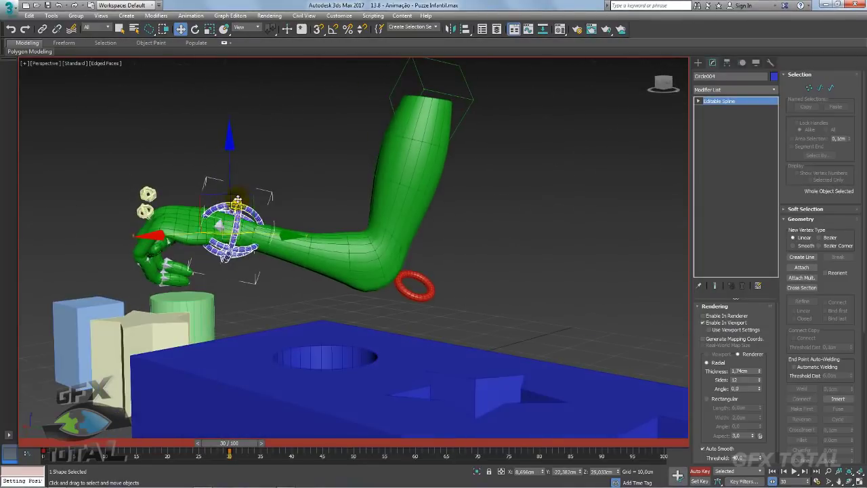
{"action": "mouse_move", "coordinate": [216, 193]}
{"action": "left_mouse_down"}
{"action": "mouse_move", "coordinate": [218, 251]}
{"action": "mouse_move", "coordinate": [206, 258]}
{"action": "left_mouse_up"}
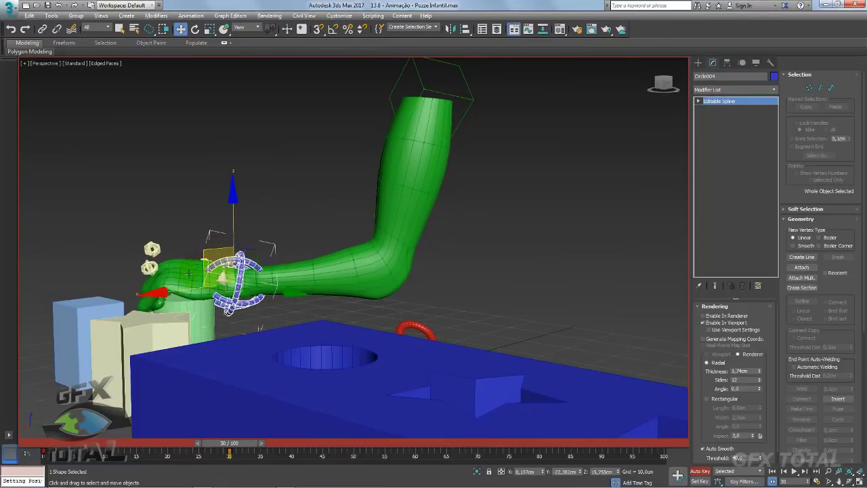
{"action": "mouse_move", "coordinate": [224, 271]}
{"action": "middle_mouse_down", "text": "alt"}
{"action": "mouse_move", "coordinate": [243, 268]}
{"action": "mouse_move", "coordinate": [203, 258]}
{"action": "middle_mouse_up", "text": "alt"}
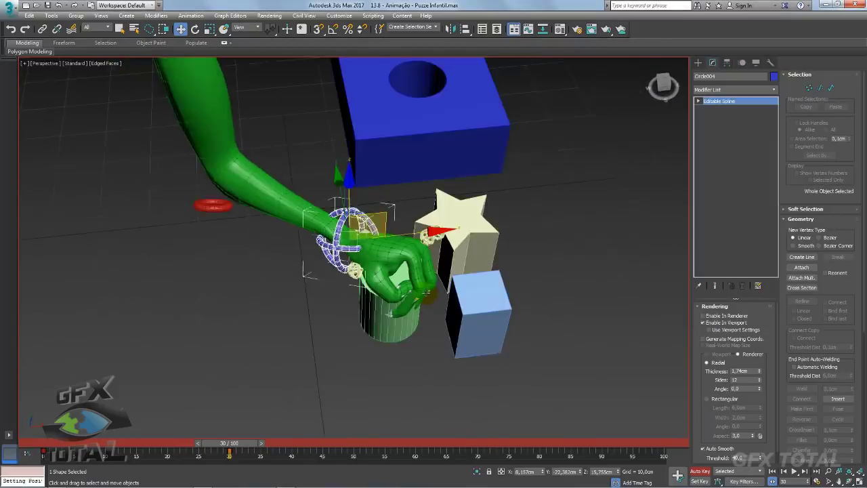
{"action": "middle_click_drag", "start_coordinate": [428, 293], "coordinate": [428, 287], "text": "alt"}
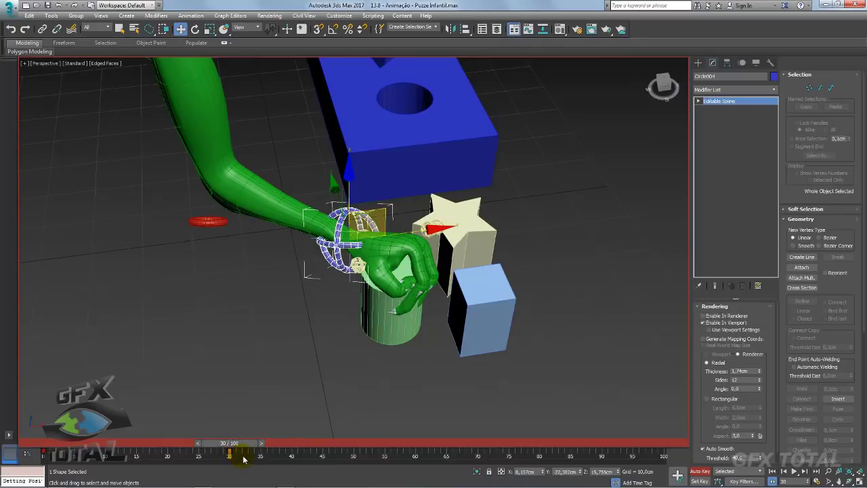
Step: Scrub between frames 0 and 30 to compare the raised start pose with the grasp
{"action": "left_click_drag", "start_coordinate": [236, 445], "coordinate": [238, 447]}
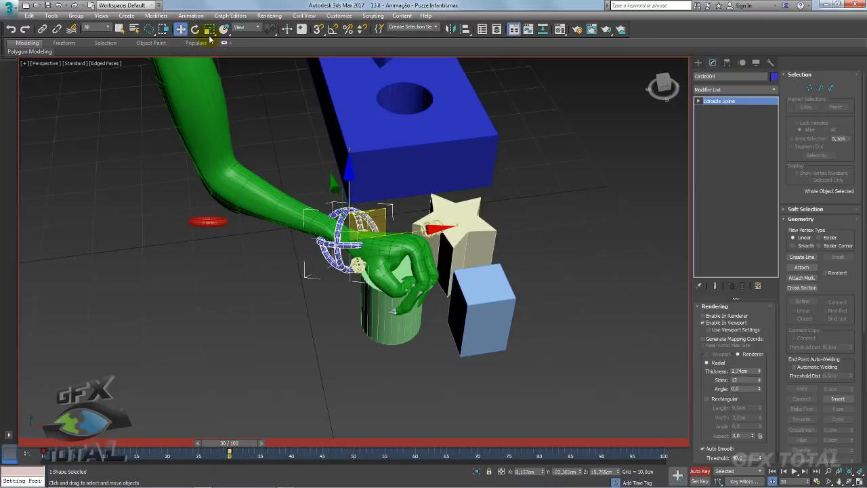
{"action": "left_click_drag", "start_coordinate": [242, 442], "coordinate": [30, 451]}
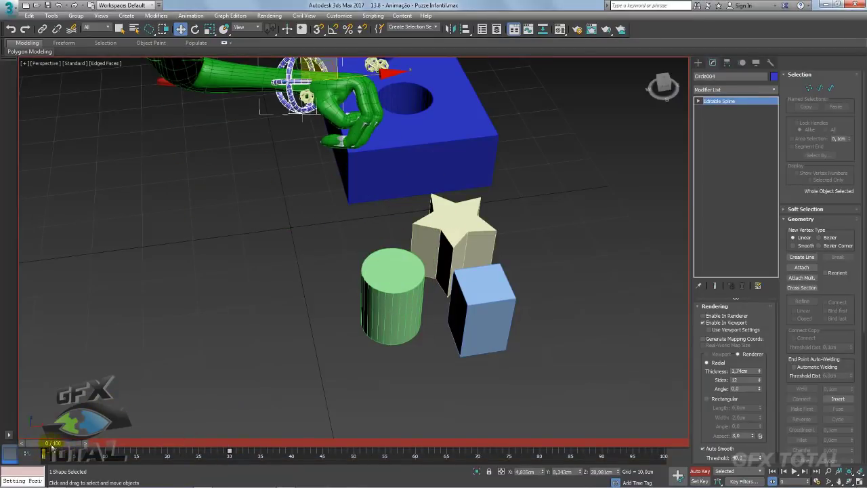
{"action": "left_click_drag", "start_coordinate": [52, 447], "coordinate": [240, 448]}
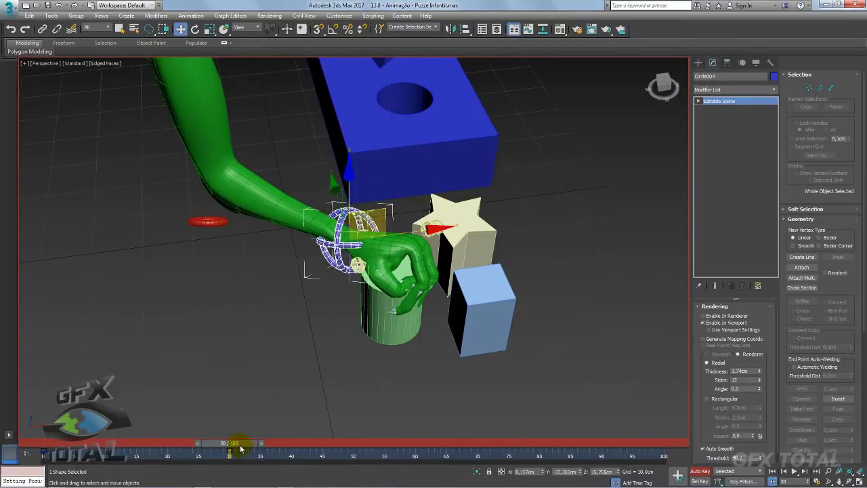
{"action": "mouse_move", "coordinate": [244, 418]}
{"action": "middle_mouse_down", "text": "alt"}
{"action": "mouse_move", "coordinate": [301, 298]}
{"action": "mouse_move", "coordinate": [322, 371]}
{"action": "mouse_move", "coordinate": [345, 313]}
{"action": "mouse_move", "coordinate": [362, 329]}
{"action": "middle_mouse_up", "text": "alt"}
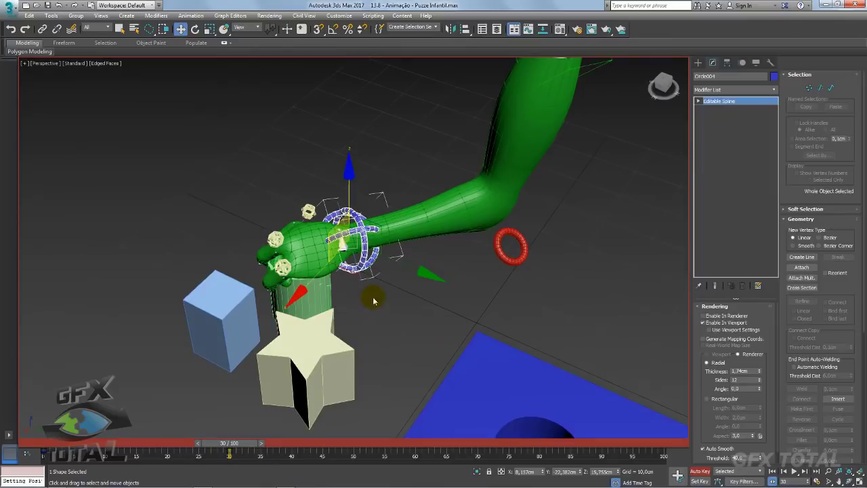
Step: At frame 15, lower the wrist ring and scrub the timeline to check the motion
{"action": "left_click_drag", "start_coordinate": [229, 452], "coordinate": [153, 445]}
{"action": "key", "text": "w"}
{"action": "mouse_move", "coordinate": [386, 319]}
{"action": "middle_mouse_down", "text": "alt"}
{"action": "mouse_move", "coordinate": [455, 285]}
{"action": "mouse_move", "coordinate": [457, 214]}
{"action": "middle_mouse_up", "text": "alt"}
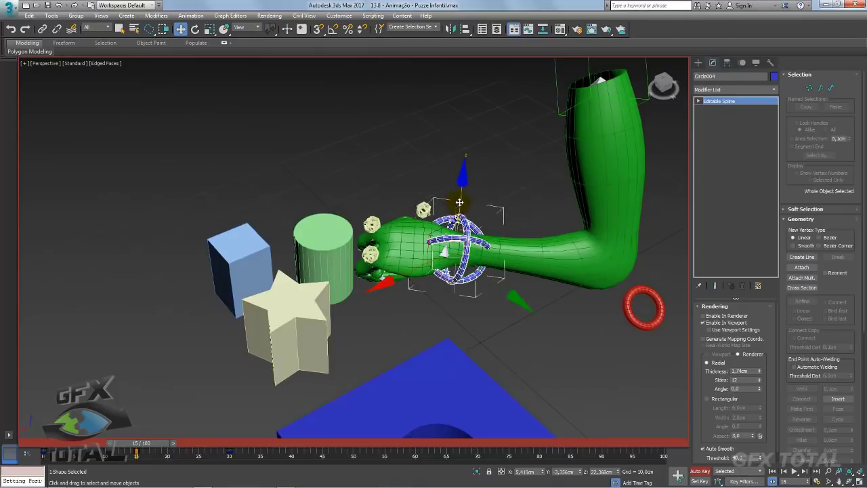
{"action": "mouse_move", "coordinate": [459, 202]}
{"action": "left_mouse_down"}
{"action": "mouse_move", "coordinate": [445, 269]}
{"action": "mouse_move", "coordinate": [409, 239]}
{"action": "left_mouse_up"}
{"action": "key", "text": "e"}
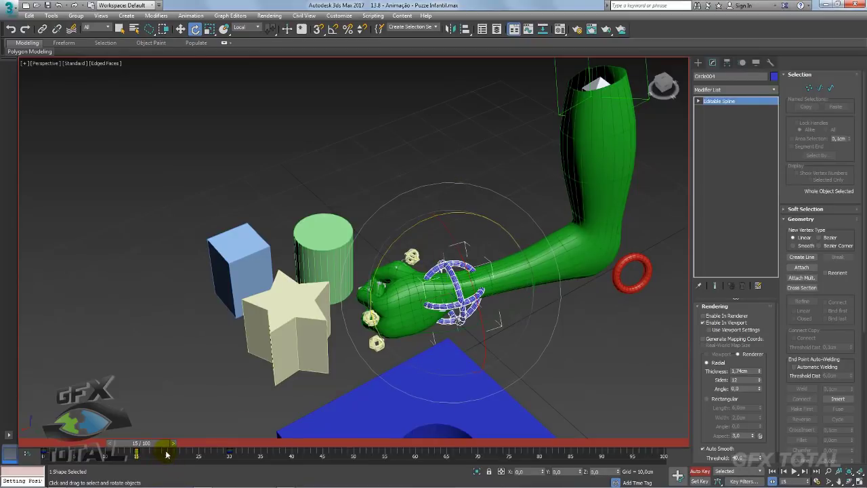
{"action": "mouse_move", "coordinate": [150, 447]}
{"action": "left_mouse_down"}
{"action": "mouse_move", "coordinate": [44, 449]}
{"action": "mouse_move", "coordinate": [229, 456]}
{"action": "left_mouse_up"}
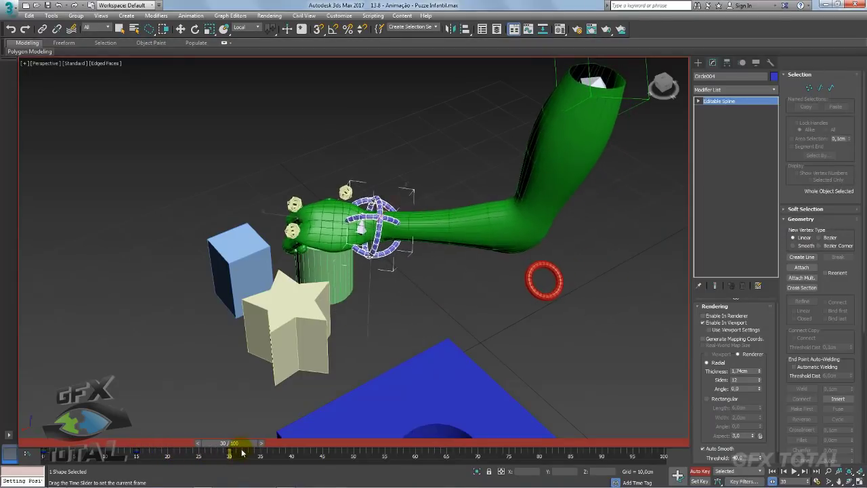
Step: At frame 30, rotate the wrist and move the hand down toward the cylinder
{"action": "key", "text": "e"}
{"action": "middle_click_drag", "start_coordinate": [353, 224], "coordinate": [378, 203], "text": "alt"}
{"action": "left_click_drag", "start_coordinate": [378, 203], "coordinate": [372, 192]}
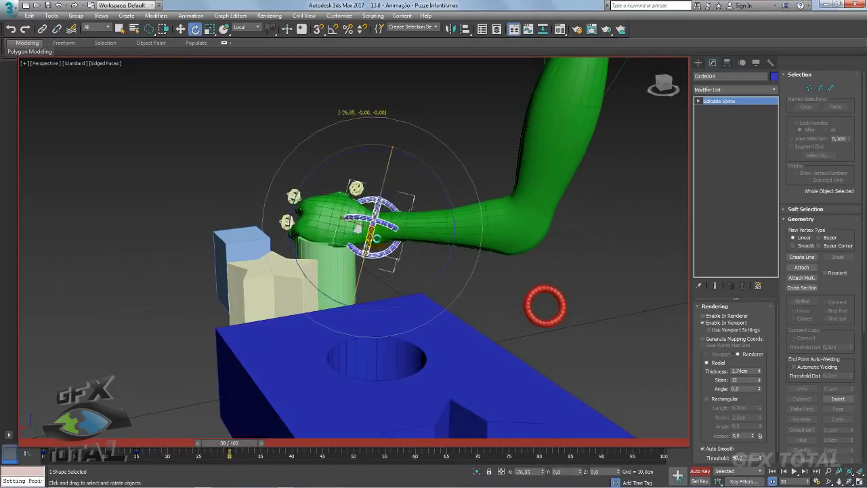
{"action": "left_click_drag", "start_coordinate": [363, 152], "coordinate": [365, 136]}
{"action": "key", "text": "w"}
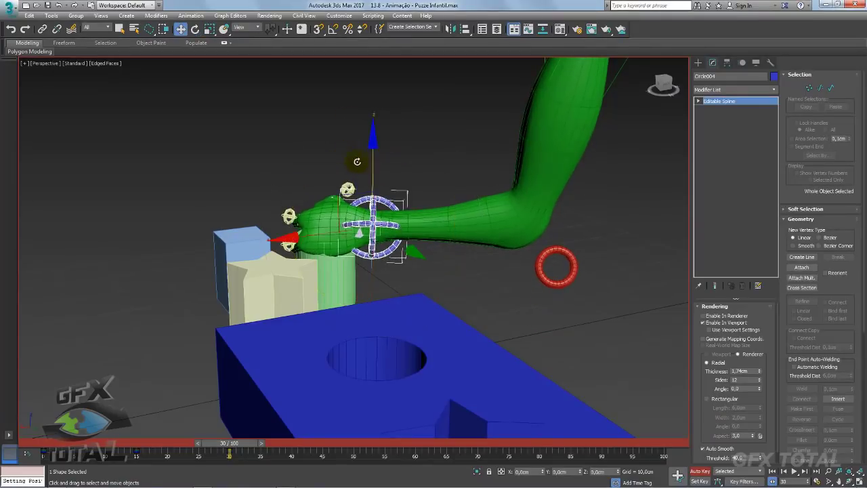
{"action": "middle_click_drag", "start_coordinate": [366, 135], "coordinate": [424, 199], "text": "alt"}
{"action": "left_click_drag", "start_coordinate": [406, 196], "coordinate": [432, 227]}
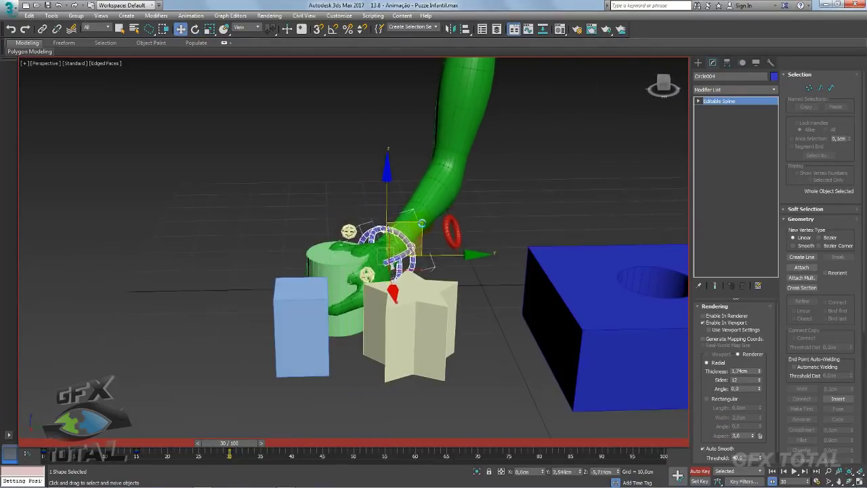
Step: Rotate the hand in Local axes, about 20° and 7° on Y, so the fingers wrap the cylinder
{"action": "key", "text": "e"}
{"action": "left_click_drag", "start_coordinate": [433, 195], "coordinate": [448, 211]}
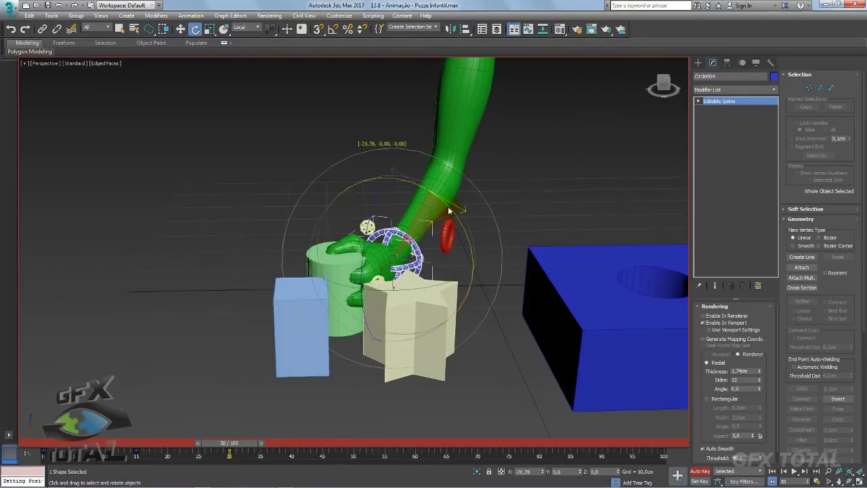
{"action": "left_click_drag", "start_coordinate": [426, 286], "coordinate": [436, 291]}
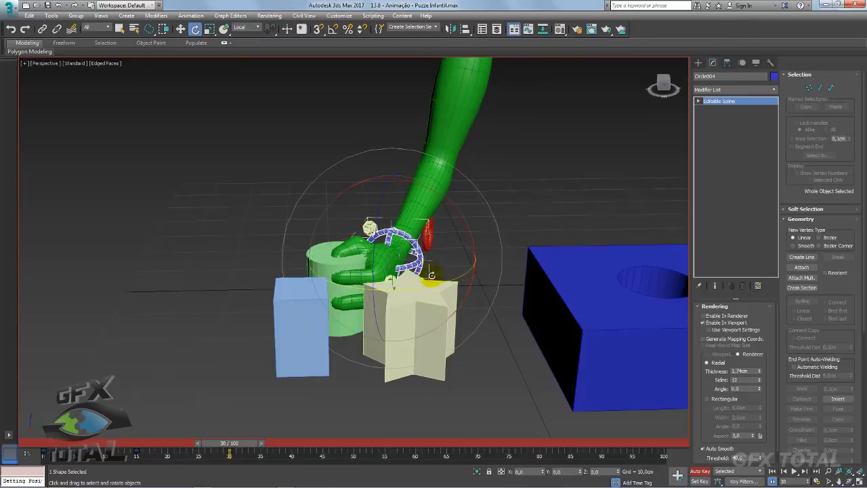
{"action": "mouse_move", "coordinate": [431, 274]}
{"action": "middle_mouse_down", "text": "alt"}
{"action": "mouse_move", "coordinate": [464, 275]}
{"action": "mouse_move", "coordinate": [420, 298]}
{"action": "mouse_move", "coordinate": [392, 332]}
{"action": "mouse_move", "coordinate": [386, 302]}
{"action": "mouse_move", "coordinate": [399, 289]}
{"action": "mouse_move", "coordinate": [388, 303]}
{"action": "middle_mouse_up", "text": "alt"}
{"action": "key", "text": "w"}
{"action": "key", "text": "e"}
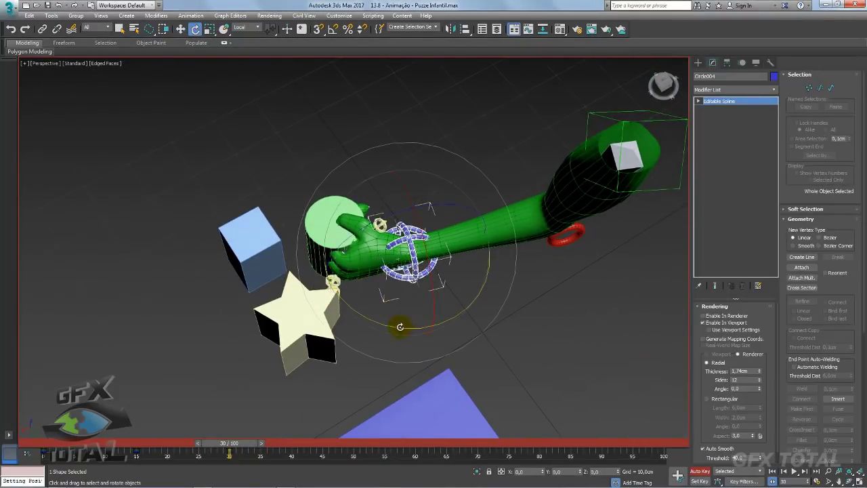
{"action": "left_click_drag", "start_coordinate": [399, 327], "coordinate": [406, 328]}
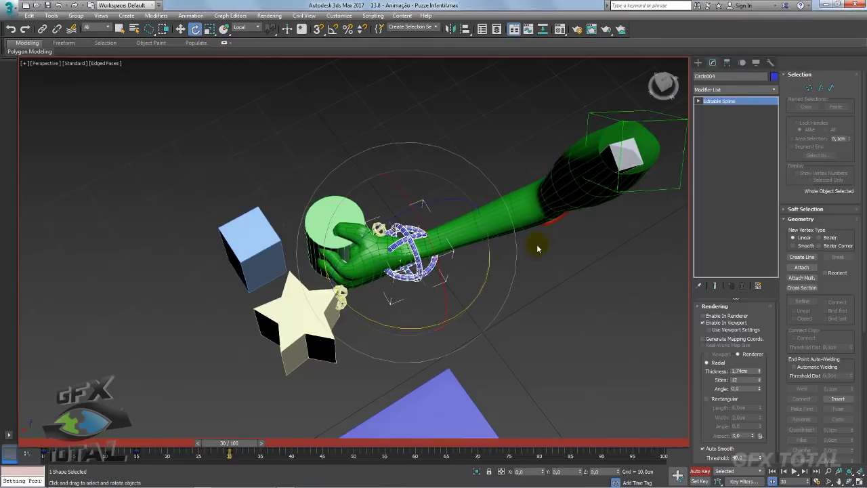
Step: Drag the red Circle001 elbow control so the IK arm bends
{"action": "left_click", "coordinate": [554, 221]}
{"action": "key", "text": "w"}
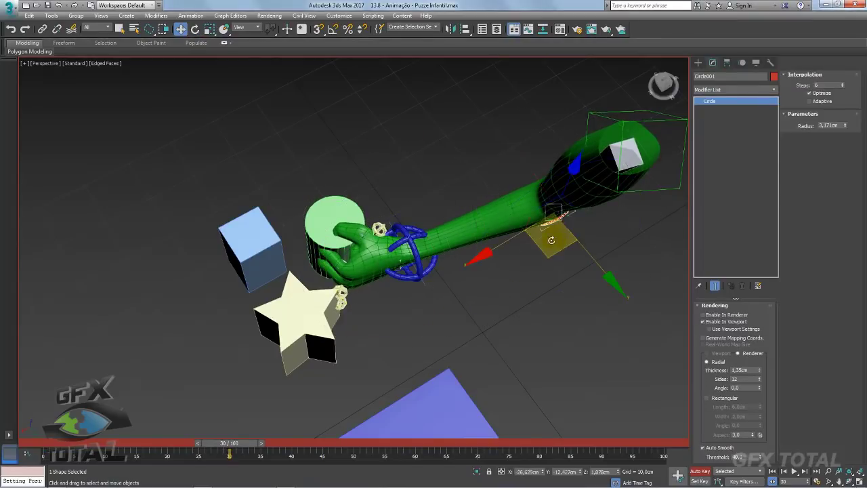
{"action": "left_click_drag", "start_coordinate": [550, 258], "coordinate": [566, 336]}
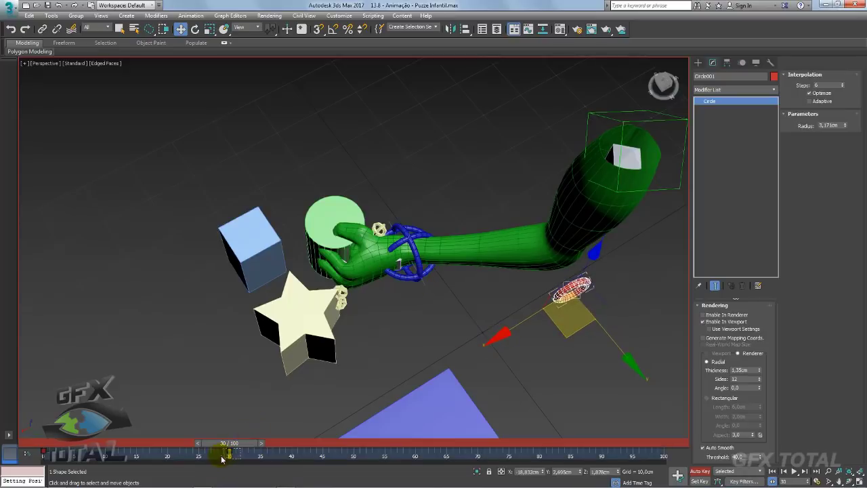
Step: Shift-copy the frame-30 key to an earlier frame and review the arm pose at frame 15
{"action": "left_click_drag", "start_coordinate": [230, 452], "coordinate": [99, 453], "text": "shift"}
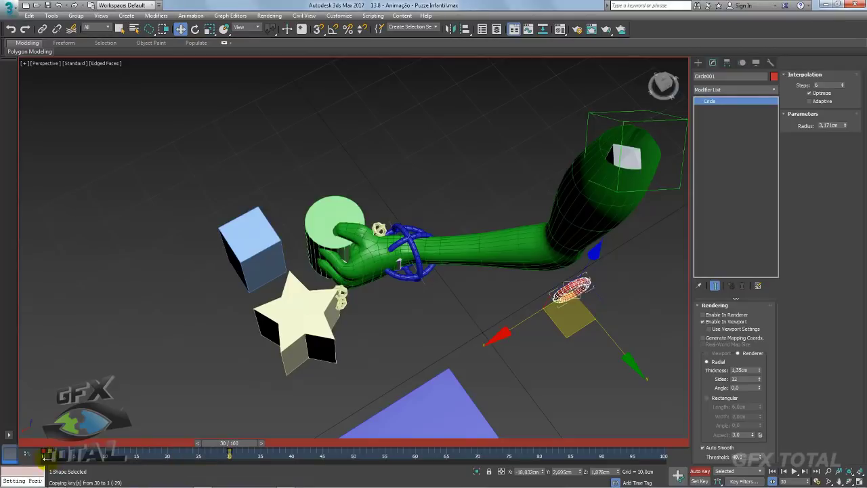
{"action": "mouse_move", "coordinate": [230, 443]}
{"action": "left_mouse_down"}
{"action": "mouse_move", "coordinate": [215, 430]}
{"action": "mouse_move", "coordinate": [229, 433]}
{"action": "left_mouse_up"}
{"action": "key", "text": "w"}
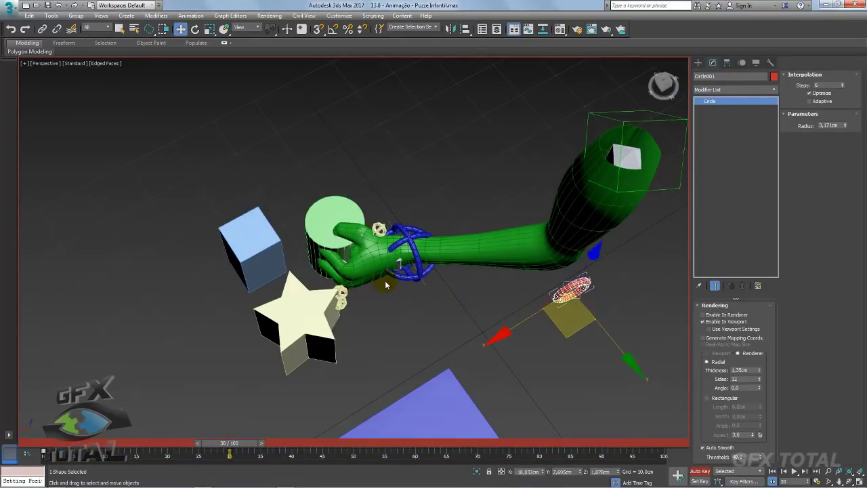
{"action": "scroll", "coordinate": [389, 287], "scroll_direction": "up", "scroll_amount": 3}
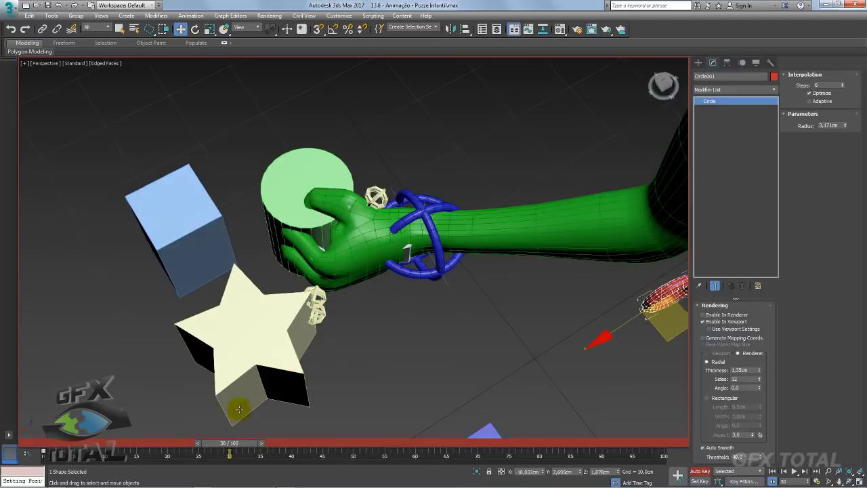
{"action": "left_click_drag", "start_coordinate": [229, 443], "coordinate": [146, 447]}
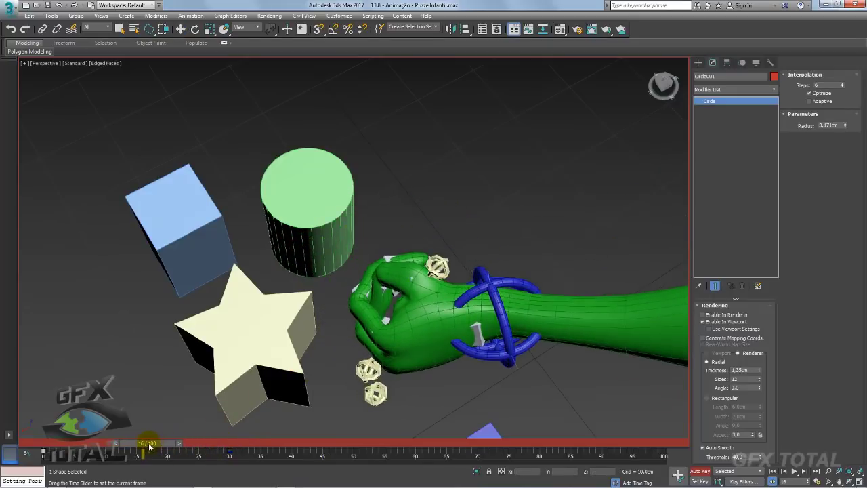
{"action": "scroll", "coordinate": [420, 368], "scroll_direction": "up", "scroll_amount": 5}
{"action": "mouse_move", "coordinate": [420, 368]}
{"action": "middle_mouse_down", "text": "alt"}
{"action": "mouse_move", "coordinate": [413, 332]}
{"action": "mouse_move", "coordinate": [649, 215]}
{"action": "mouse_move", "coordinate": [417, 326]}
{"action": "mouse_move", "coordinate": [403, 243]}
{"action": "mouse_move", "coordinate": [374, 300]}
{"action": "middle_mouse_up", "text": "alt"}
{"action": "middle_click_drag", "start_coordinate": [480, 210], "coordinate": [453, 190], "text": "alt"}
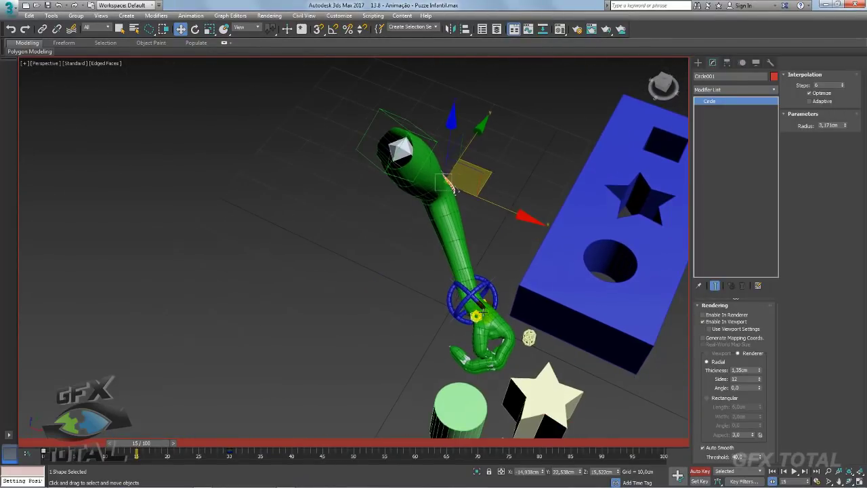
Step: Select the four finger controls and rotate them at frame 15 to open the hand
{"action": "left_click_drag", "start_coordinate": [440, 271], "coordinate": [522, 366]}
{"action": "scroll", "coordinate": [478, 319], "scroll_direction": "up", "scroll_amount": 5}
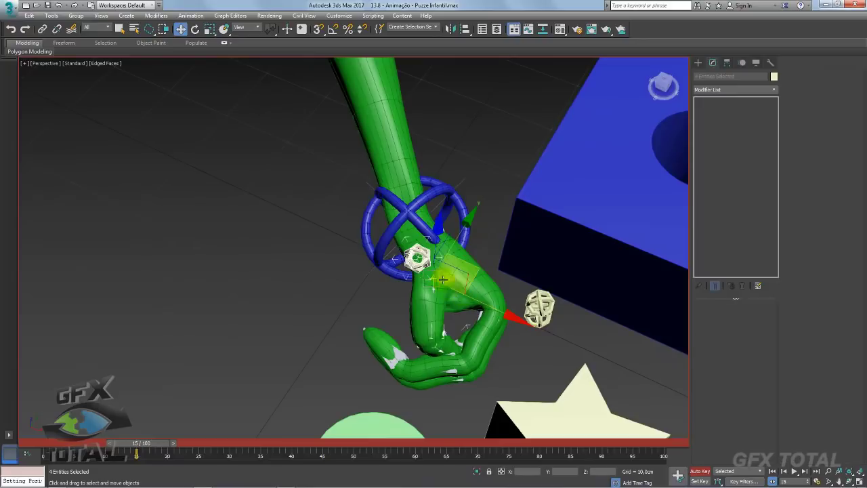
{"action": "middle_click_drag", "start_coordinate": [413, 273], "coordinate": [371, 279]}
{"action": "key", "text": "e"}
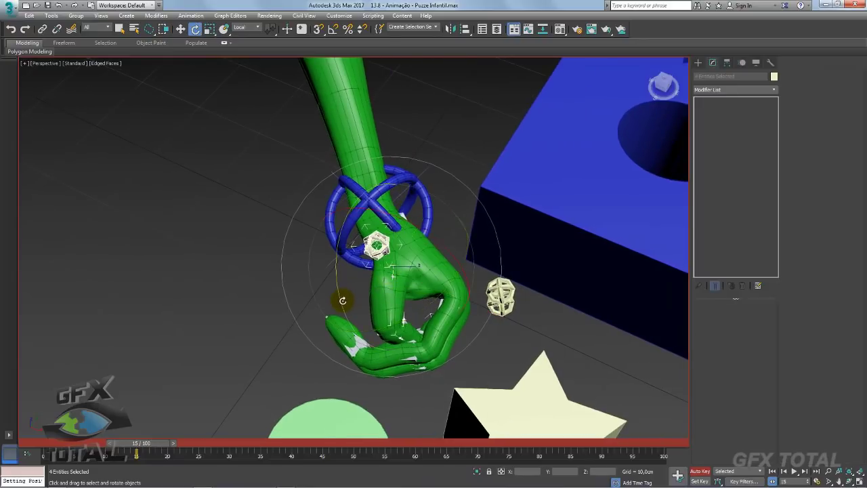
{"action": "left_click_drag", "start_coordinate": [342, 300], "coordinate": [338, 273]}
{"action": "mouse_move", "coordinate": [339, 272]}
{"action": "middle_mouse_down", "text": "alt"}
{"action": "mouse_move", "coordinate": [434, 292]}
{"action": "mouse_move", "coordinate": [420, 298]}
{"action": "middle_mouse_up", "text": "alt"}
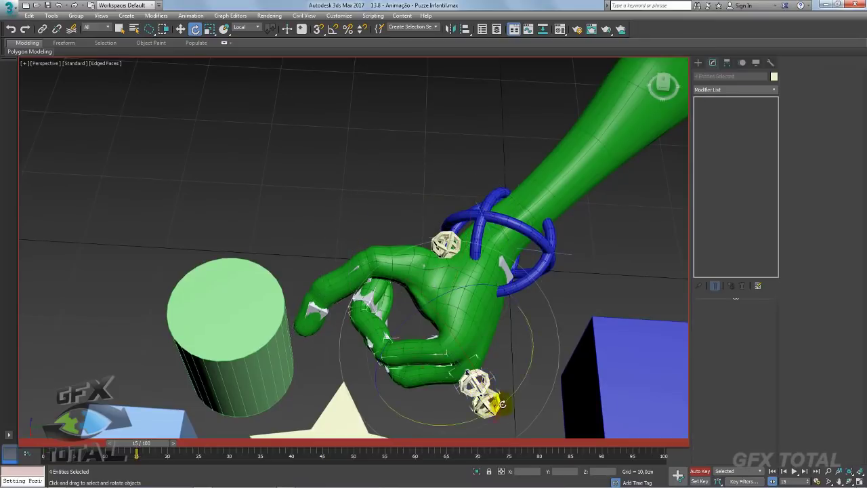
{"action": "left_click_drag", "start_coordinate": [509, 397], "coordinate": [540, 424]}
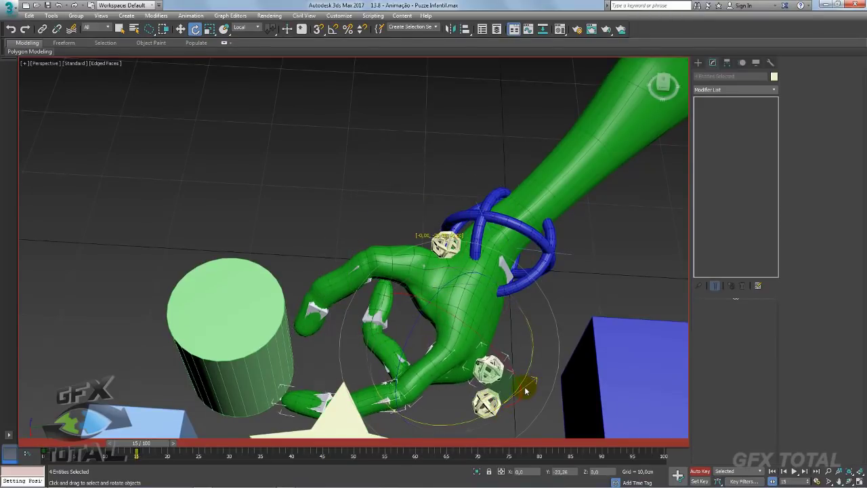
{"action": "middle_click_drag", "start_coordinate": [540, 424], "coordinate": [526, 374]}
Step: Select the lower finger control helpers and rotate them too
{"action": "left_click", "coordinate": [501, 401]}
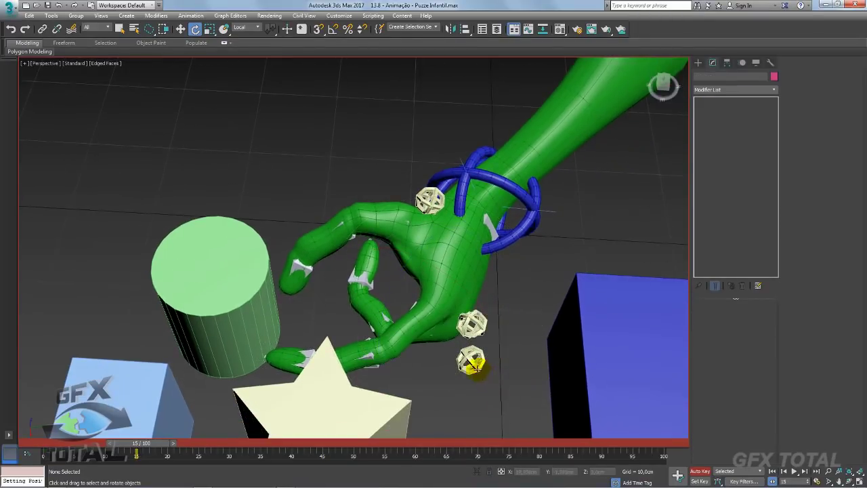
{"action": "left_click", "coordinate": [472, 363]}
{"action": "left_click_drag", "start_coordinate": [503, 382], "coordinate": [523, 364]}
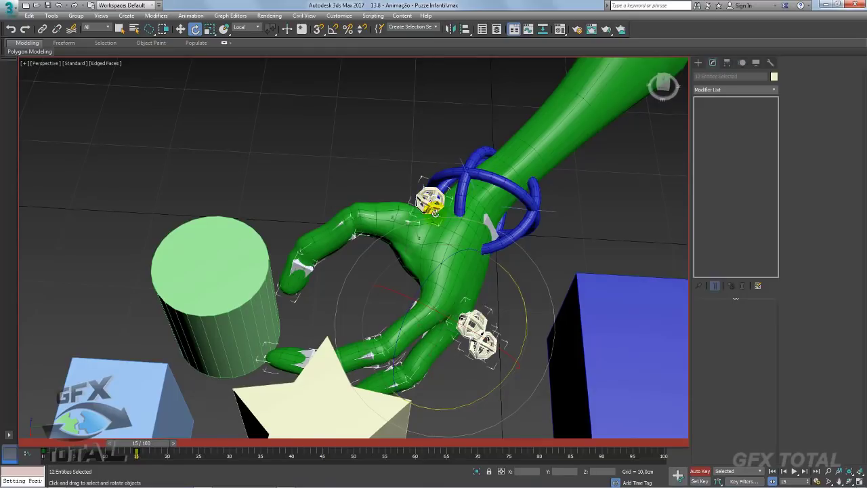
{"action": "middle_click_drag", "start_coordinate": [332, 338], "coordinate": [346, 336], "text": "alt"}
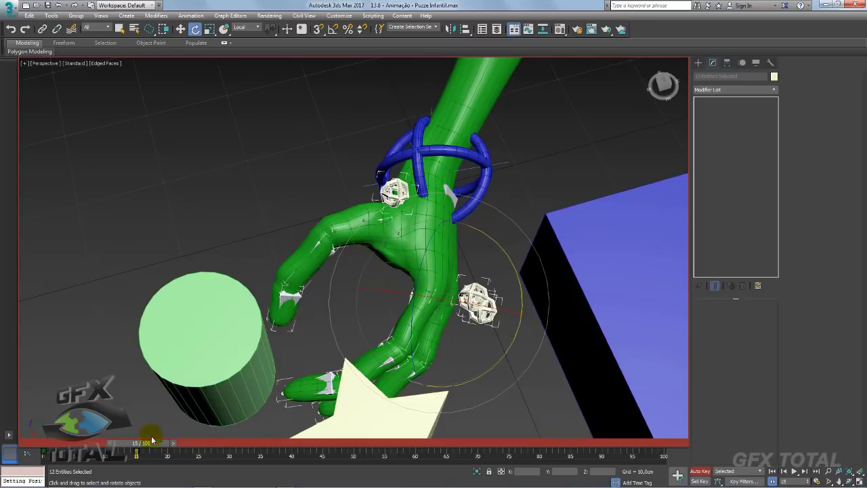
Step: Scrub from frame 0 to 25 to check the hand reaching the cylinder
{"action": "left_click_drag", "start_coordinate": [152, 441], "coordinate": [44, 441]}
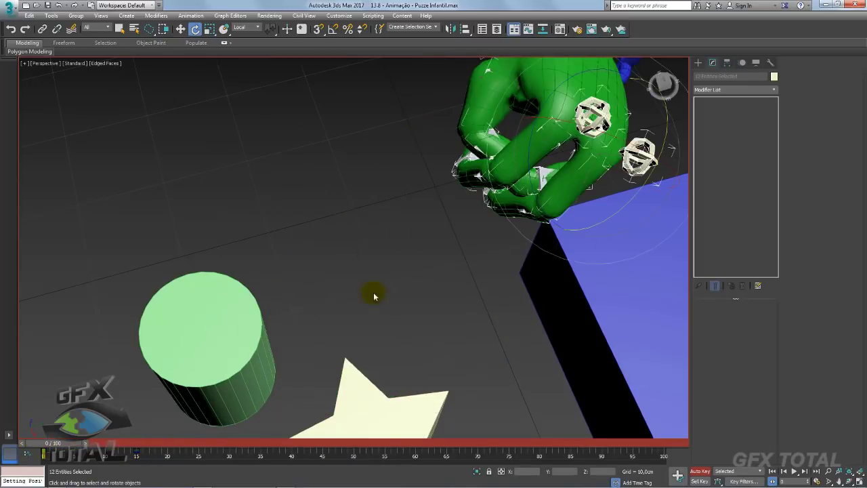
{"action": "middle_click_drag", "start_coordinate": [373, 296], "coordinate": [426, 267], "text": "alt"}
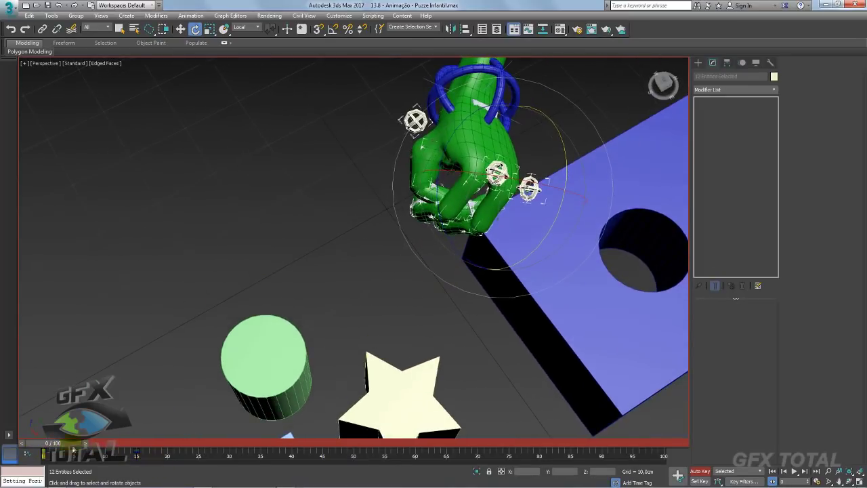
{"action": "left_click_drag", "start_coordinate": [58, 442], "coordinate": [165, 444]}
{"action": "key", "text": "e"}
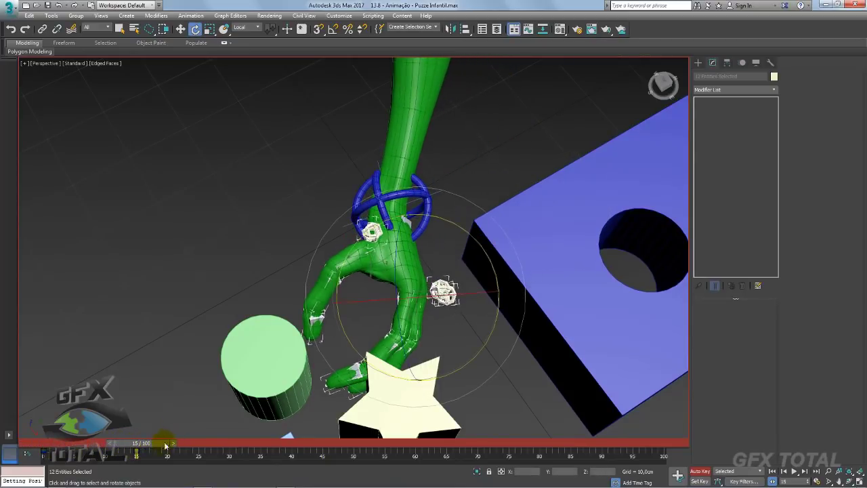
{"action": "left_click_drag", "start_coordinate": [155, 445], "coordinate": [200, 443]}
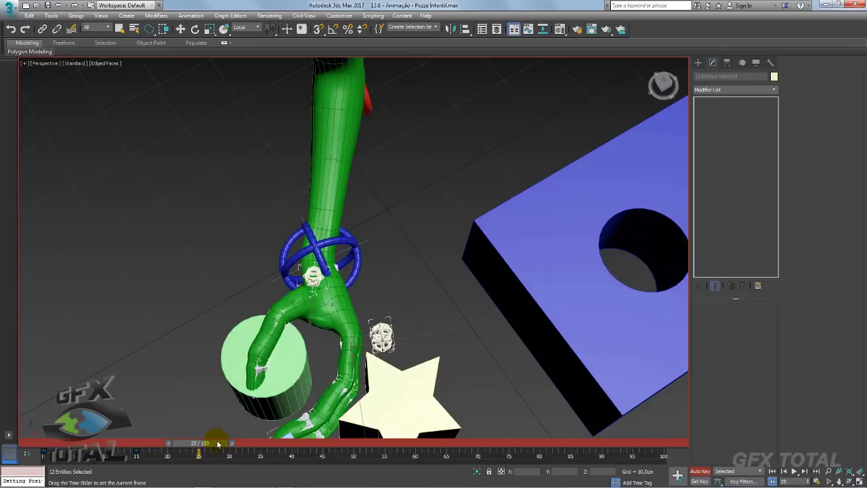
{"action": "middle_click_drag", "start_coordinate": [321, 372], "coordinate": [228, 227], "text": "alt"}
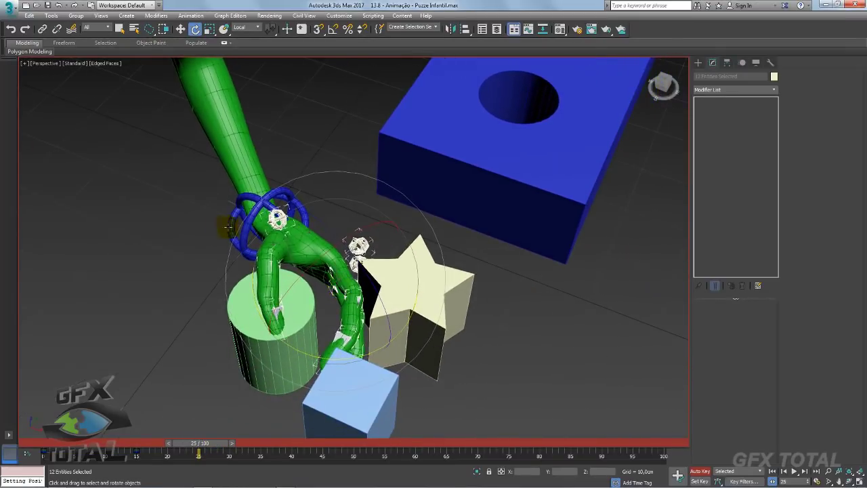
Step: At frame 30, rotate the blue wrist control to bend the hand over the cylinder
{"action": "left_click", "coordinate": [237, 215]}
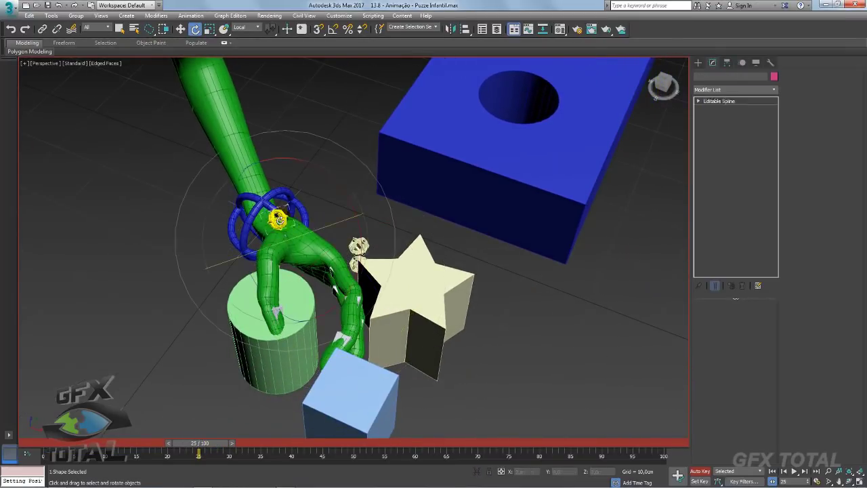
{"action": "scroll", "coordinate": [314, 237], "scroll_direction": "up", "scroll_amount": 3}
{"action": "scroll", "coordinate": [314, 237], "scroll_direction": "up", "scroll_amount": 2}
{"action": "middle_click_drag", "start_coordinate": [314, 236], "coordinate": [304, 244], "text": "alt"}
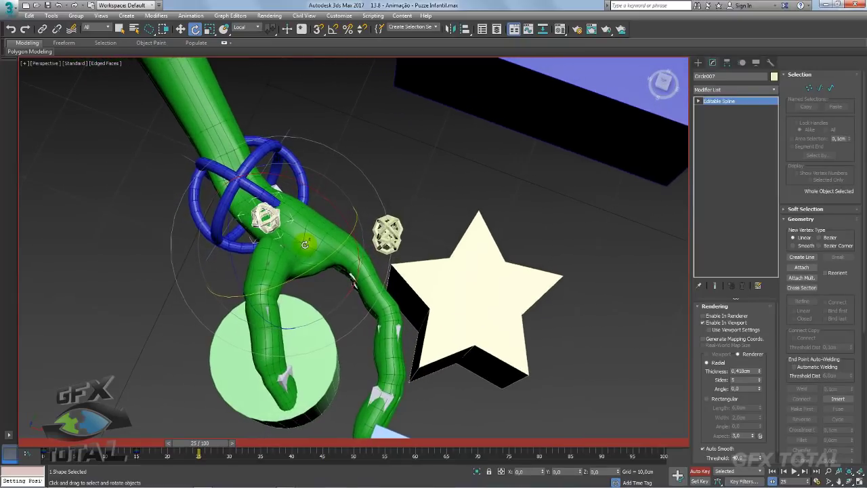
{"action": "left_click_drag", "start_coordinate": [217, 445], "coordinate": [249, 444]}
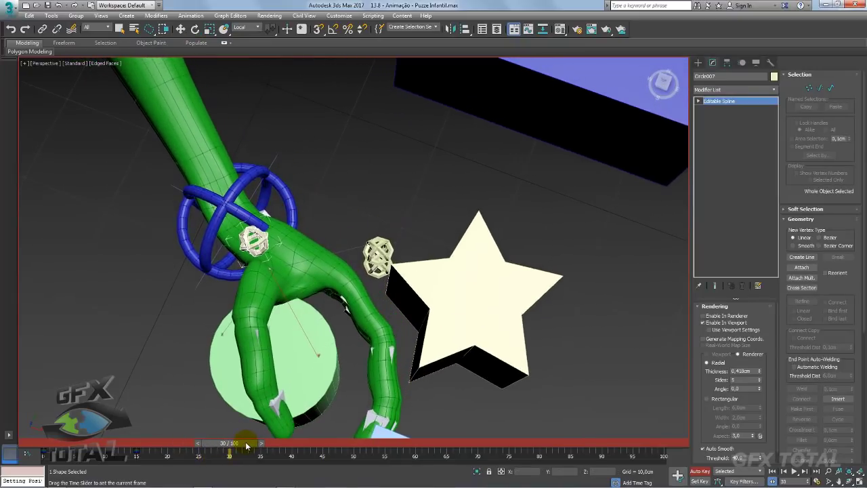
{"action": "key", "text": "e"}
{"action": "left_click_drag", "start_coordinate": [298, 285], "coordinate": [270, 246]}
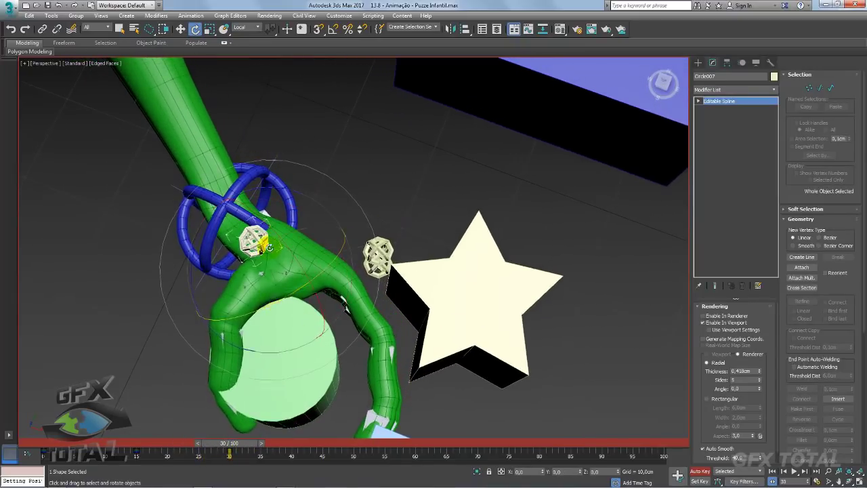
{"action": "left_click_drag", "start_coordinate": [192, 276], "coordinate": [192, 269]}
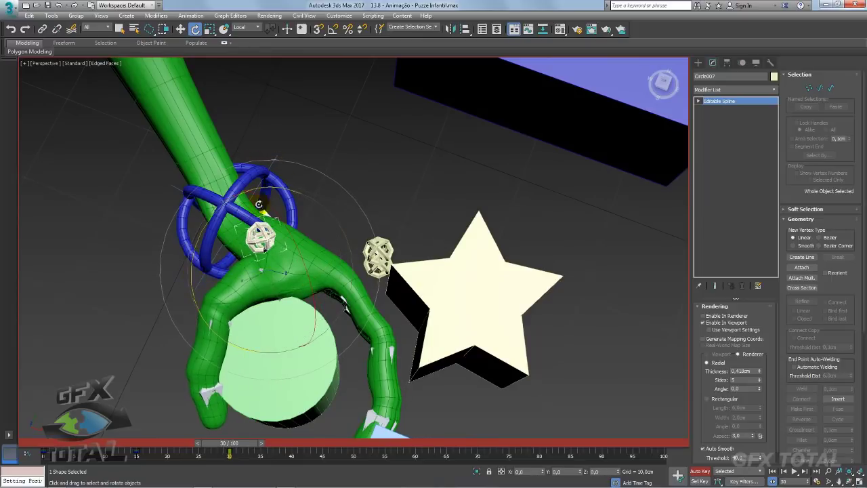
Step: Select the blue ring controls and the back-of-hand control, then step back to an earlier frame
{"action": "left_click", "coordinate": [280, 170]}
{"action": "left_click", "coordinate": [291, 213]}
{"action": "key", "text": "w"}
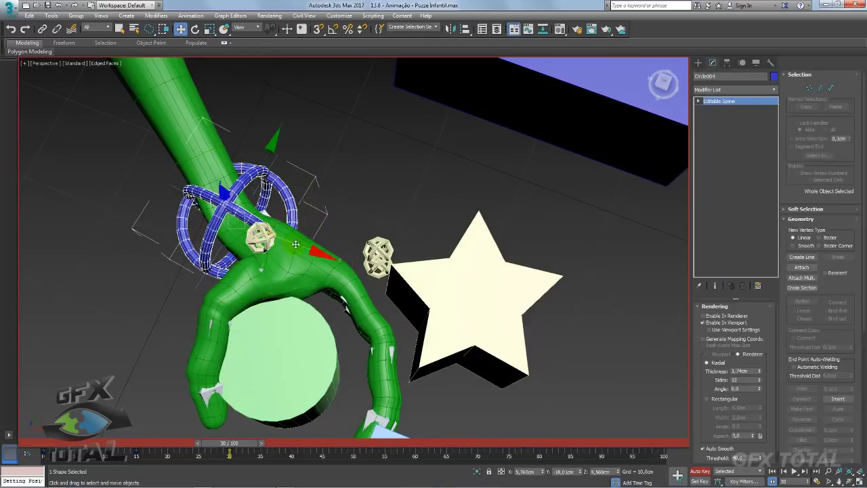
{"action": "mouse_move", "coordinate": [279, 211]}
{"action": "middle_mouse_down", "text": "alt"}
{"action": "mouse_move", "coordinate": [284, 217]}
{"action": "mouse_move", "coordinate": [298, 203]}
{"action": "middle_mouse_up", "text": "alt"}
{"action": "mouse_move", "coordinate": [219, 152]}
{"action": "middle_mouse_down", "text": "alt"}
{"action": "mouse_move", "coordinate": [263, 262]}
{"action": "mouse_move", "coordinate": [255, 270]}
{"action": "middle_mouse_up", "text": "alt"}
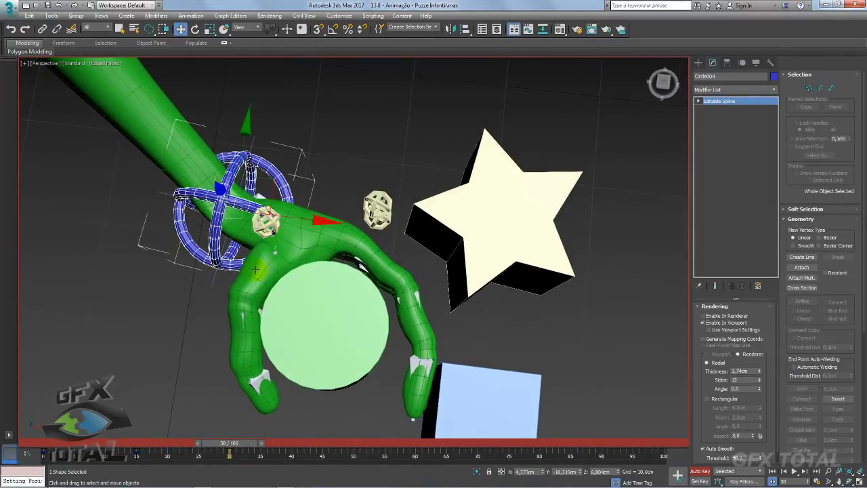
{"action": "left_click", "coordinate": [262, 223]}
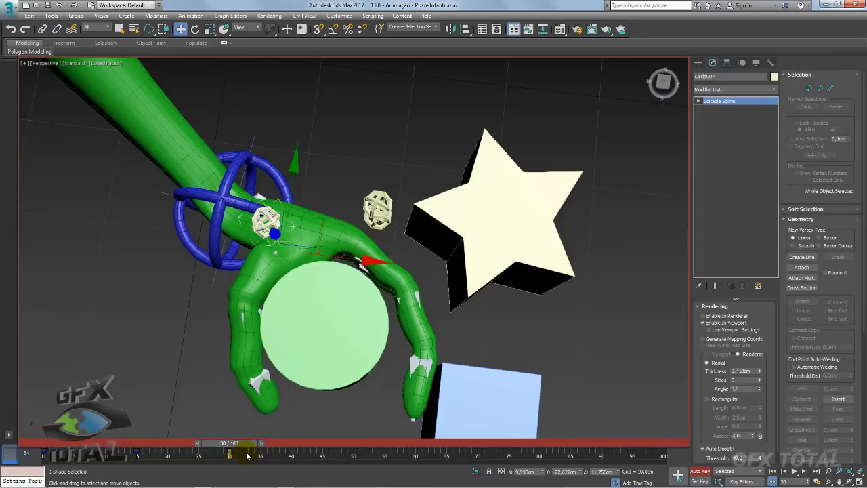
{"action": "mouse_move", "coordinate": [247, 456]}
{"action": "left_mouse_down"}
{"action": "mouse_move", "coordinate": [172, 454]}
{"action": "mouse_move", "coordinate": [216, 452]}
{"action": "mouse_move", "coordinate": [156, 467]}
{"action": "left_mouse_up"}
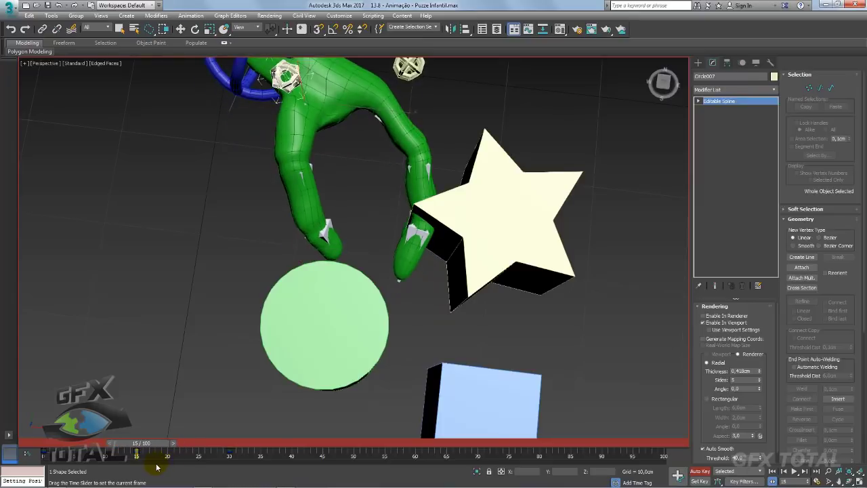
Step: Rotate the blue wrist rings to turn the hand and scrub to check the motion
{"action": "key", "text": "w"}
{"action": "left_click", "coordinate": [252, 95]}
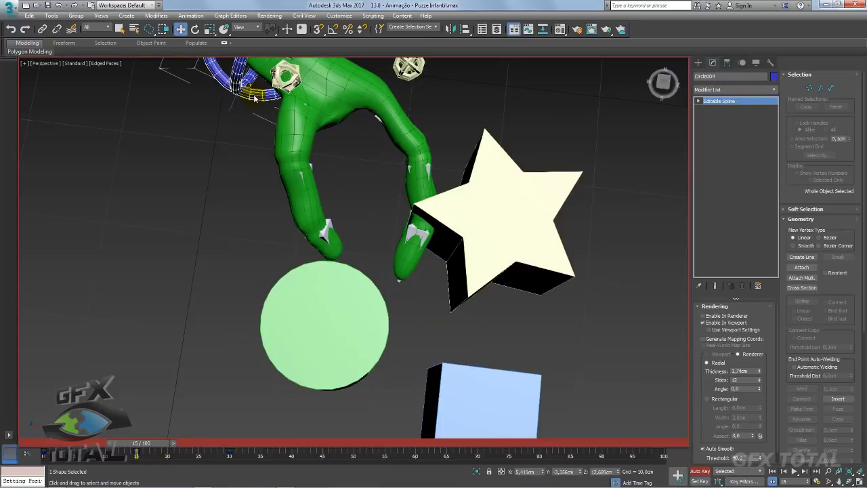
{"action": "middle_click_drag", "start_coordinate": [288, 162], "coordinate": [290, 201]}
{"action": "key", "text": "e"}
{"action": "middle_click_drag", "start_coordinate": [286, 162], "coordinate": [274, 217]}
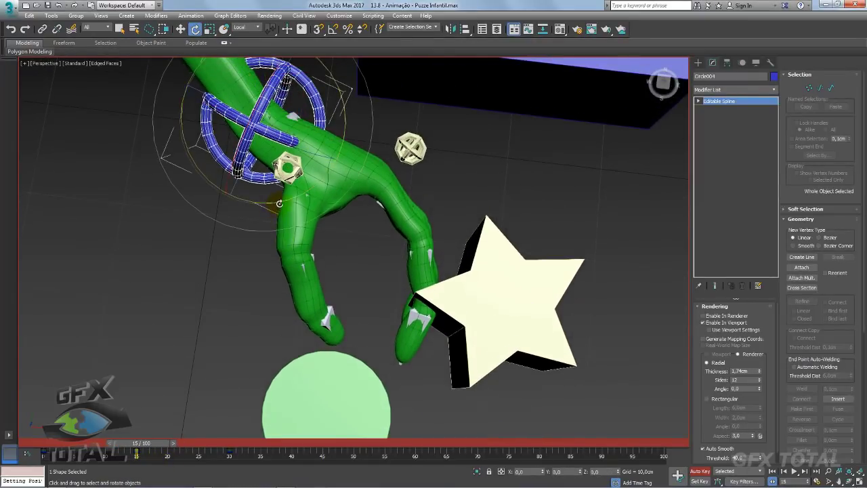
{"action": "left_click_drag", "start_coordinate": [279, 203], "coordinate": [271, 210]}
{"action": "middle_click_drag", "start_coordinate": [390, 261], "coordinate": [179, 436], "text": "alt"}
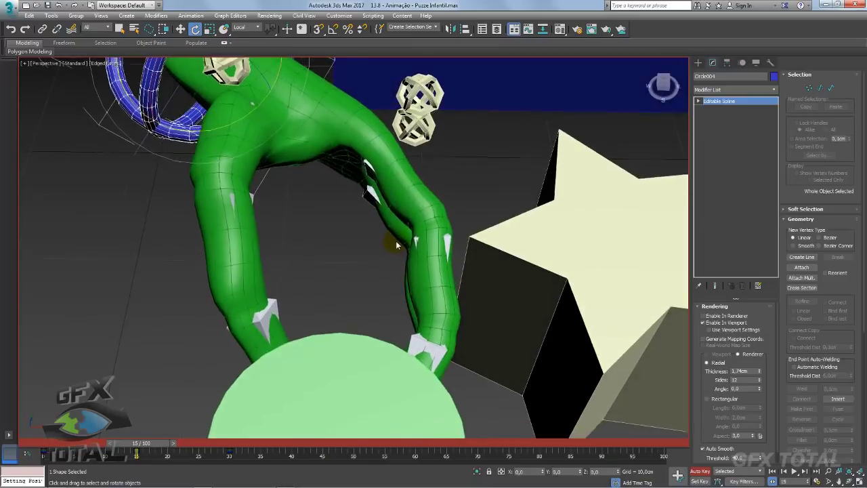
{"action": "mouse_move", "coordinate": [174, 443]}
{"action": "left_mouse_down"}
{"action": "mouse_move", "coordinate": [229, 448]}
{"action": "mouse_move", "coordinate": [170, 460]}
{"action": "left_mouse_up"}
Step: Rotate the back-of-hand control to bend the arm further left at frame 15
{"action": "key", "text": "e"}
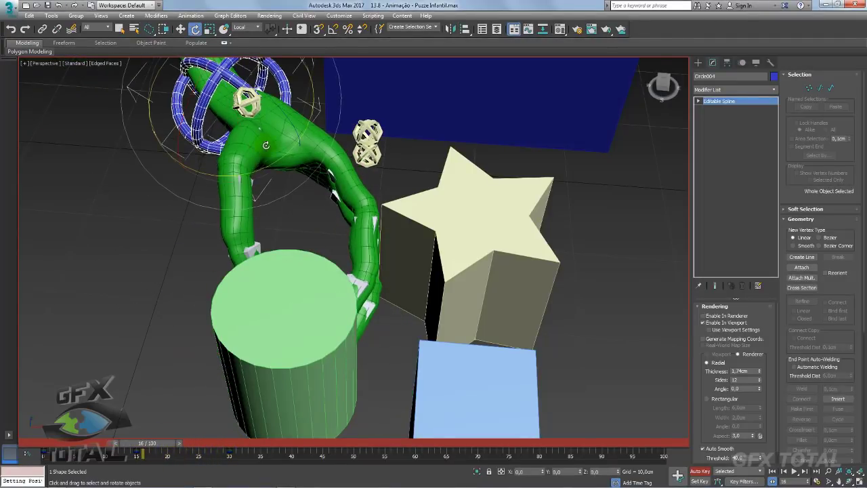
{"action": "left_click", "coordinate": [118, 253]}
{"action": "left_click", "coordinate": [246, 101]}
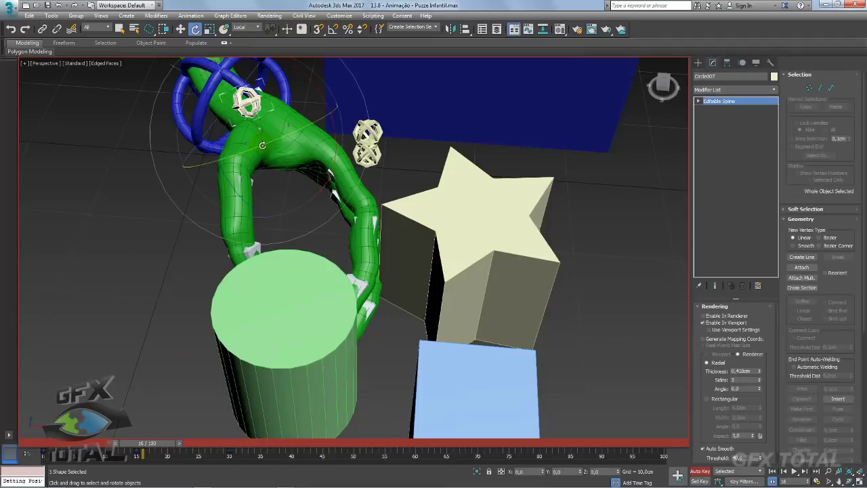
{"action": "left_click_drag", "start_coordinate": [264, 145], "coordinate": [253, 152]}
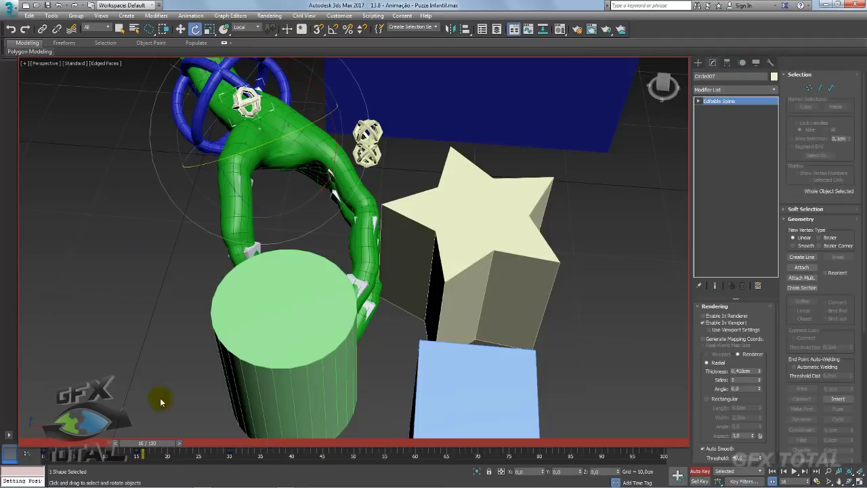
{"action": "left_click_drag", "start_coordinate": [145, 443], "coordinate": [139, 442]}
{"action": "left_click_drag", "start_coordinate": [234, 192], "coordinate": [210, 305]}
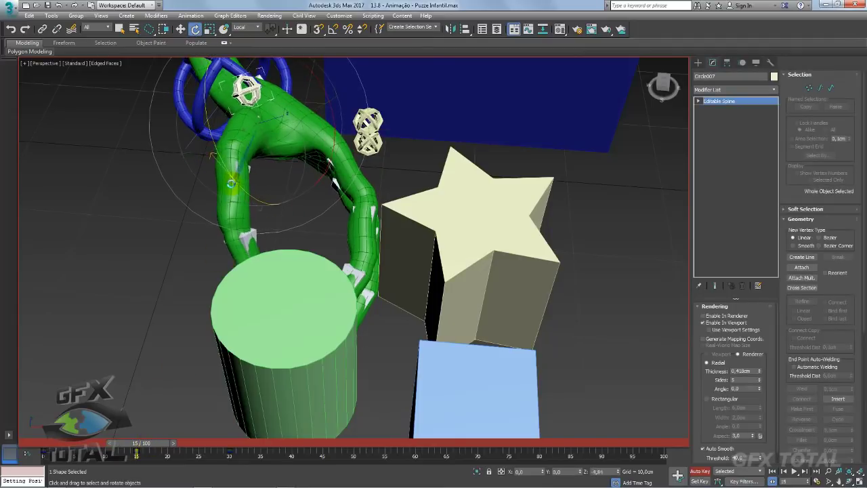
{"action": "left_click_drag", "start_coordinate": [145, 443], "coordinate": [245, 435]}
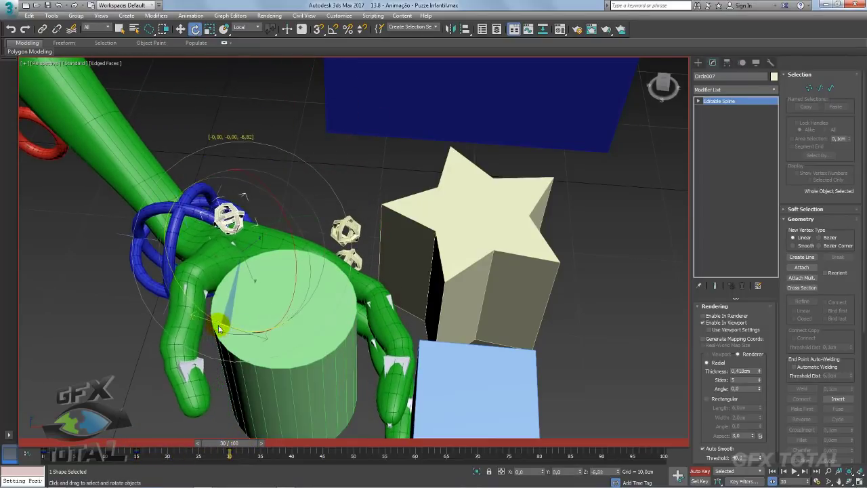
Step: At frame 30, swing the index finger bone more vertical and reselect the control with its finger bones
{"action": "left_click", "coordinate": [186, 370]}
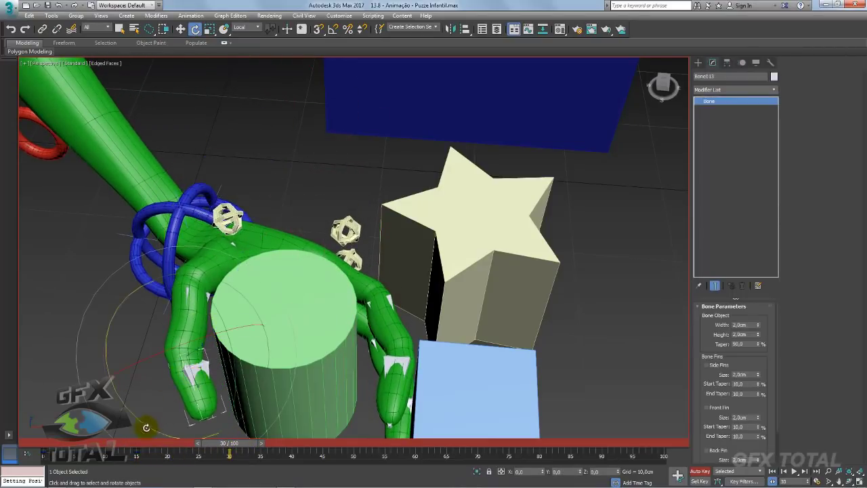
{"action": "left_click_drag", "start_coordinate": [146, 427], "coordinate": [197, 272]}
{"action": "left_click", "coordinate": [227, 218]}
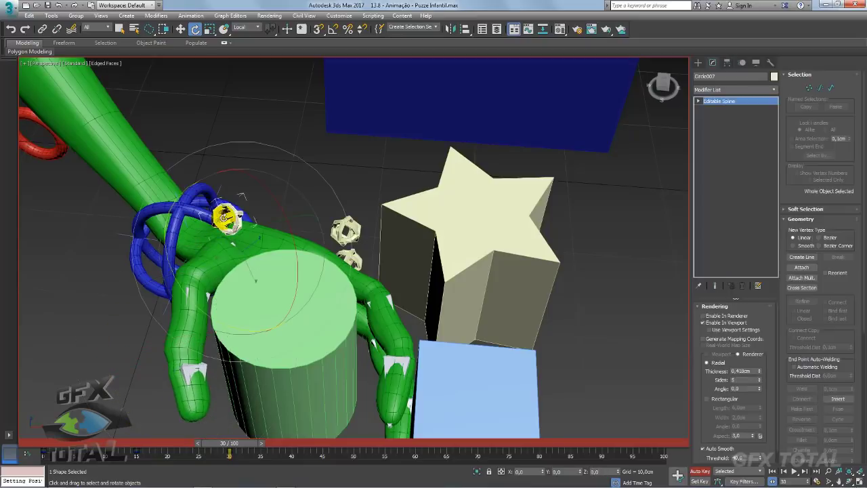
{"action": "double_click", "coordinate": [227, 218]}
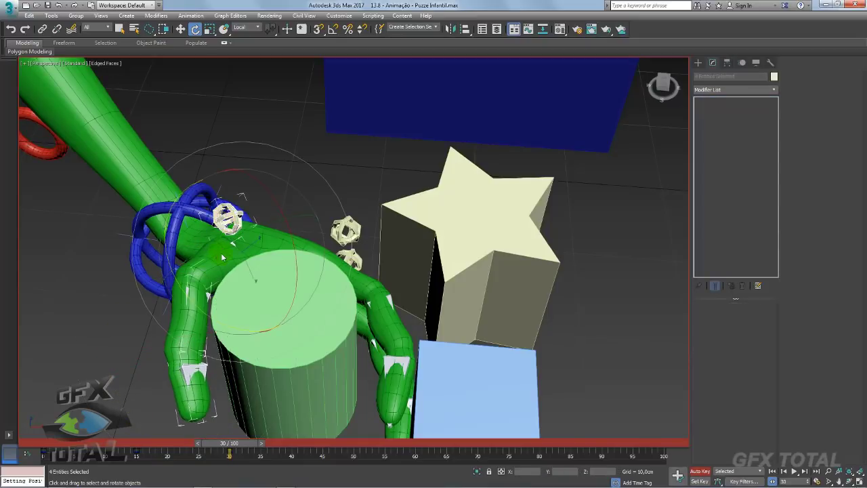
Step: Scrub to around frame 16 and orbit the view to inspect the hand's reach
{"action": "mouse_move", "coordinate": [237, 442]}
{"action": "left_mouse_down"}
{"action": "mouse_move", "coordinate": [188, 441]}
{"action": "mouse_move", "coordinate": [200, 436]}
{"action": "left_mouse_up"}
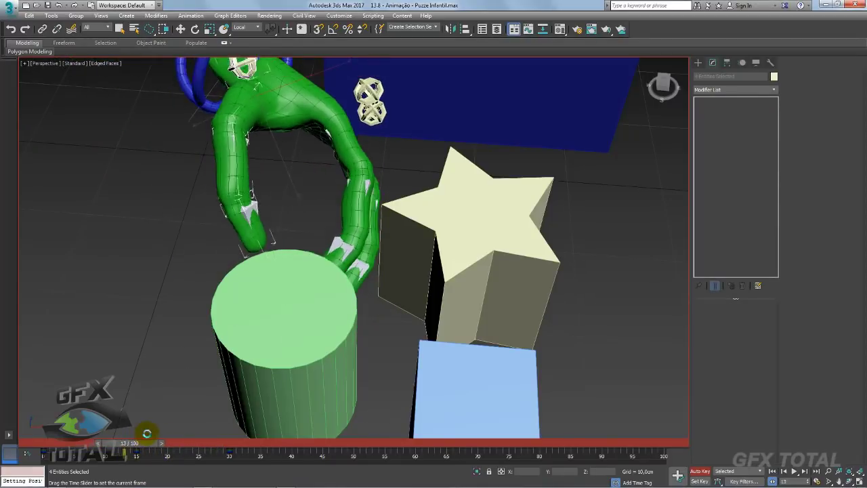
{"action": "left_click_drag", "start_coordinate": [151, 433], "coordinate": [160, 431]}
{"action": "key", "text": "e"}
{"action": "middle_click_drag", "start_coordinate": [379, 284], "coordinate": [408, 270], "text": "alt"}
{"action": "scroll", "coordinate": [403, 277], "scroll_direction": "up", "scroll_amount": 3}
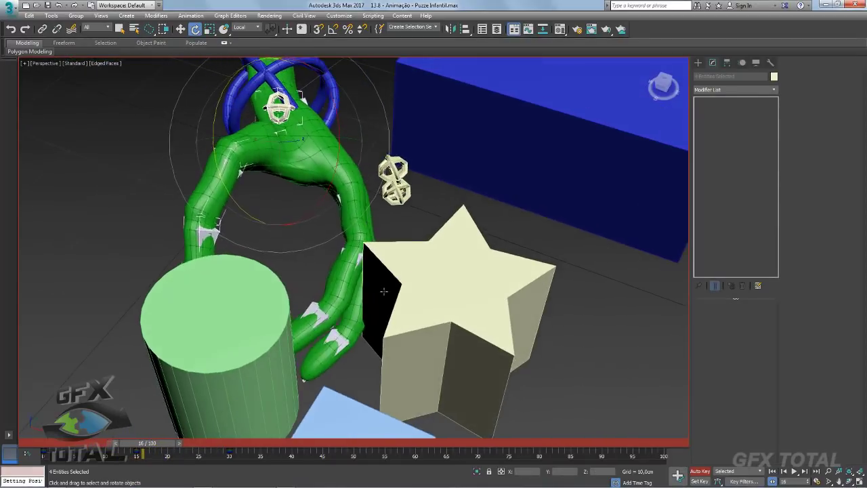
{"action": "scroll", "coordinate": [390, 298], "scroll_direction": "up", "scroll_amount": 3}
{"action": "scroll", "coordinate": [373, 325], "scroll_direction": "up", "scroll_amount": 3}
{"action": "scroll", "coordinate": [362, 338], "scroll_direction": "down", "scroll_amount": 9}
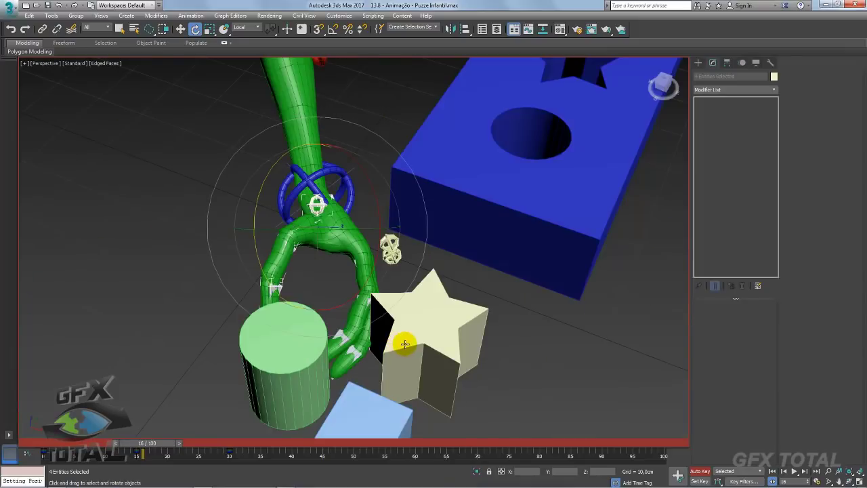
{"action": "mouse_move", "coordinate": [402, 333]}
{"action": "middle_mouse_down", "text": "alt"}
{"action": "mouse_move", "coordinate": [355, 348]}
{"action": "mouse_move", "coordinate": [348, 306]}
{"action": "middle_mouse_up", "text": "alt"}
{"action": "scroll", "coordinate": [348, 325], "scroll_direction": "down", "scroll_amount": 3}
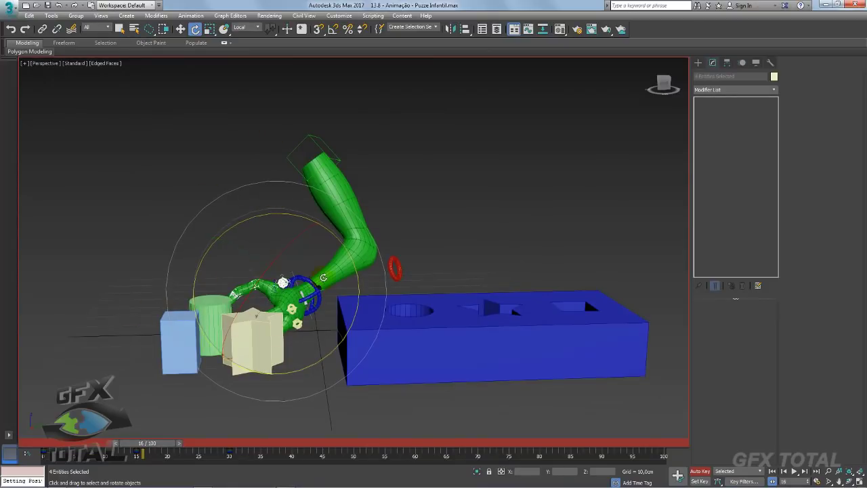
{"action": "scroll", "coordinate": [259, 316], "scroll_direction": "up", "scroll_amount": 3}
{"action": "mouse_move", "coordinate": [260, 315]}
{"action": "middle_mouse_down", "text": "alt"}
{"action": "mouse_move", "coordinate": [298, 354]}
{"action": "mouse_move", "coordinate": [298, 332]}
{"action": "mouse_move", "coordinate": [320, 314]}
{"action": "middle_mouse_up", "text": "alt"}
{"action": "scroll", "coordinate": [299, 332], "scroll_direction": "down", "scroll_amount": 2}
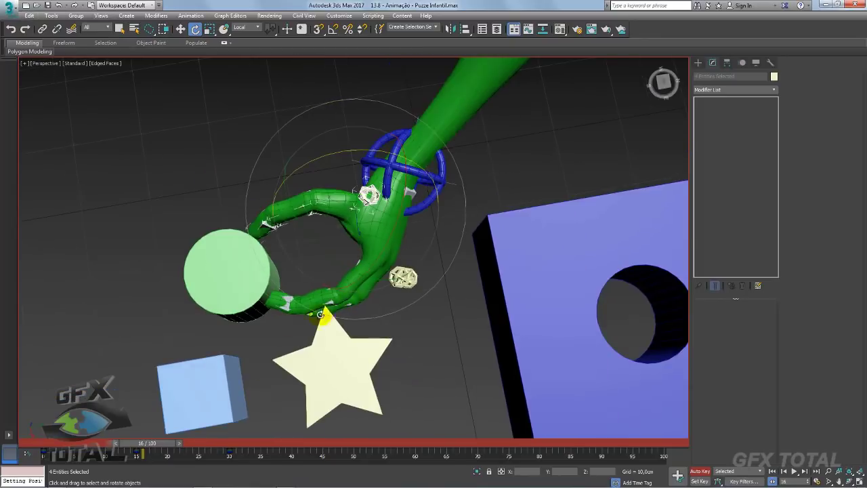
{"action": "mouse_move", "coordinate": [164, 339]}
{"action": "middle_mouse_down", "text": "alt"}
{"action": "mouse_move", "coordinate": [475, 324]}
{"action": "mouse_move", "coordinate": [475, 276]}
{"action": "mouse_move", "coordinate": [513, 333]}
{"action": "middle_mouse_up", "text": "alt"}
Step: At frame 15, rotate the blue wrist ring Circle004 to bend the hand toward the cylinder
{"action": "left_click_drag", "start_coordinate": [166, 444], "coordinate": [155, 444]}
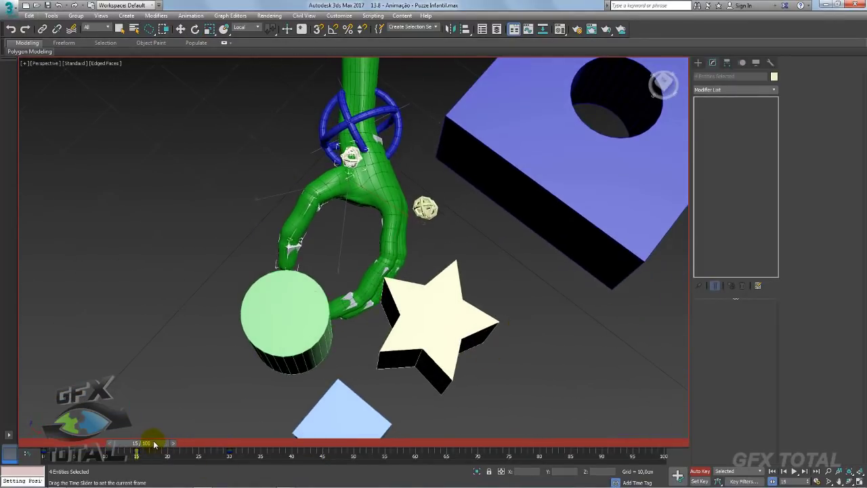
{"action": "key", "text": "e"}
{"action": "scroll", "coordinate": [339, 237], "scroll_direction": "up", "scroll_amount": 3}
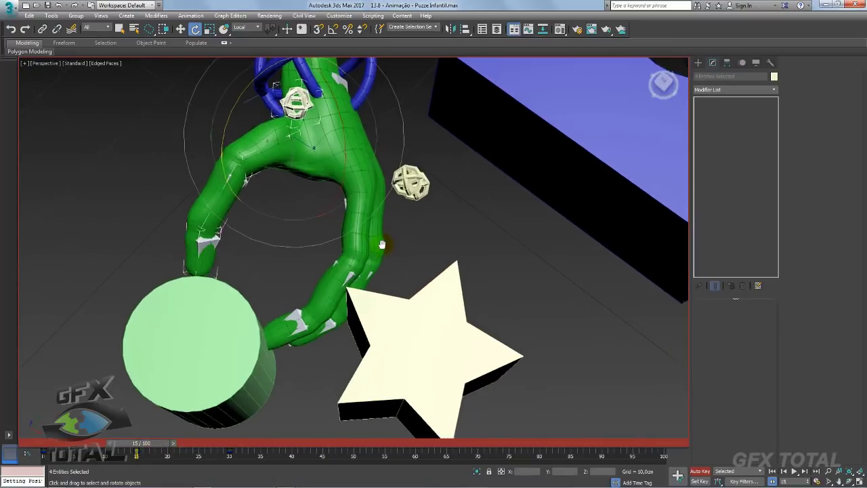
{"action": "middle_click_drag", "start_coordinate": [379, 203], "coordinate": [408, 191], "text": "alt"}
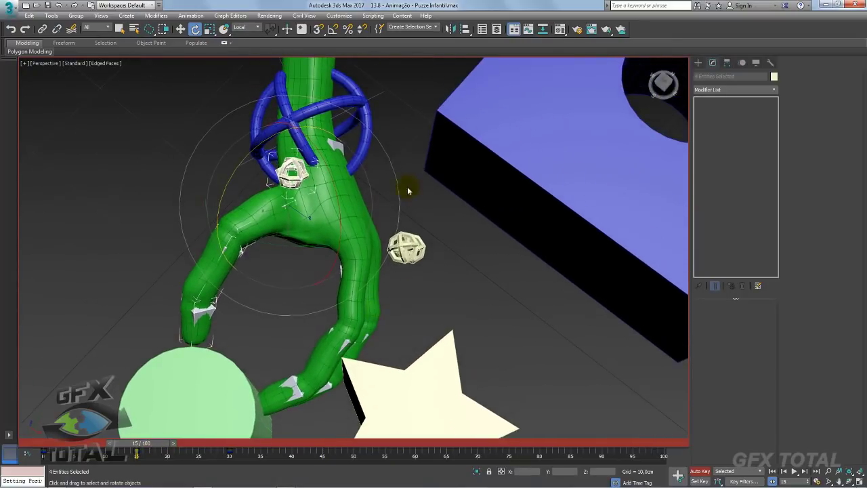
{"action": "left_click", "coordinate": [369, 145]}
{"action": "left_click_drag", "start_coordinate": [373, 180], "coordinate": [352, 241]}
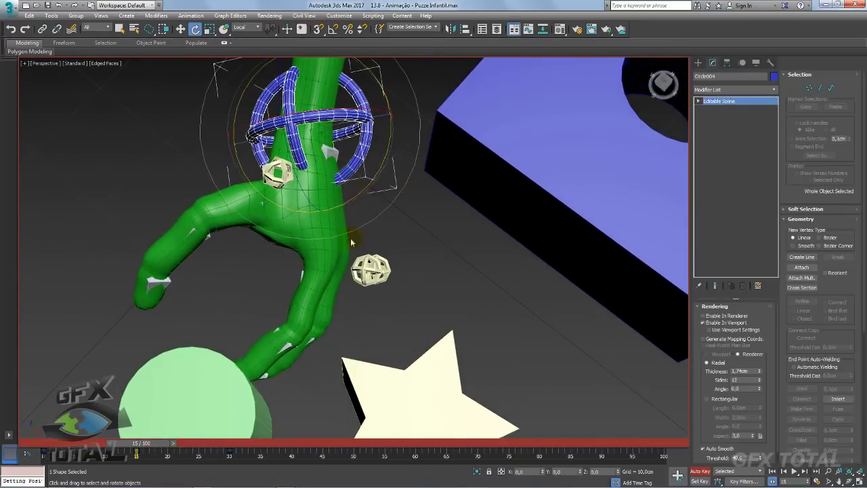
Step: Rotate the cream finger control to bend the finger, then preview the motion on the timeline
{"action": "left_click", "coordinate": [370, 271]}
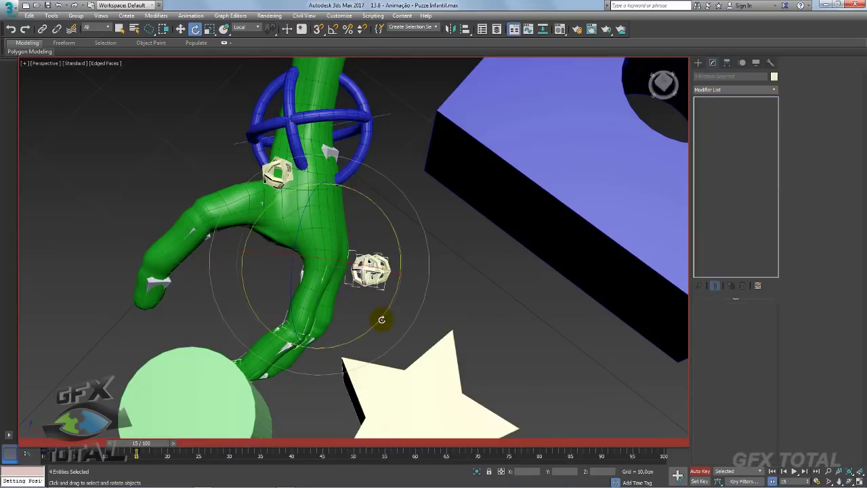
{"action": "left_click_drag", "start_coordinate": [382, 319], "coordinate": [387, 310]}
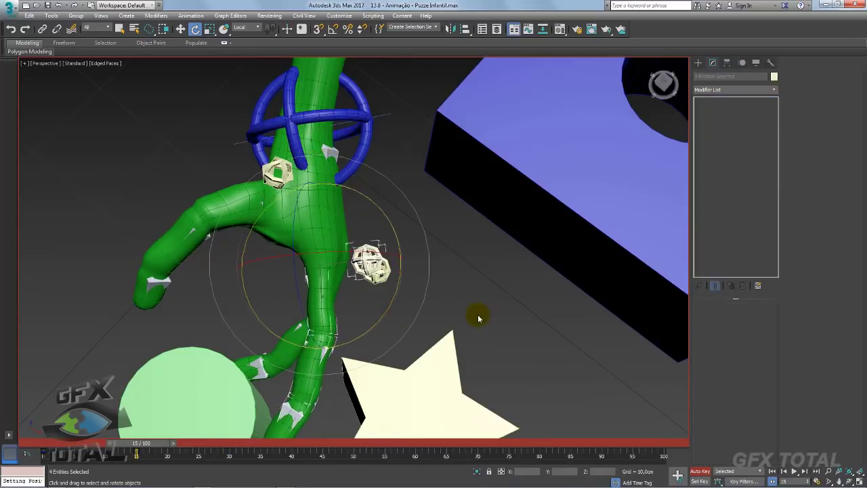
{"action": "middle_click_drag", "start_coordinate": [478, 314], "coordinate": [460, 319], "text": "alt"}
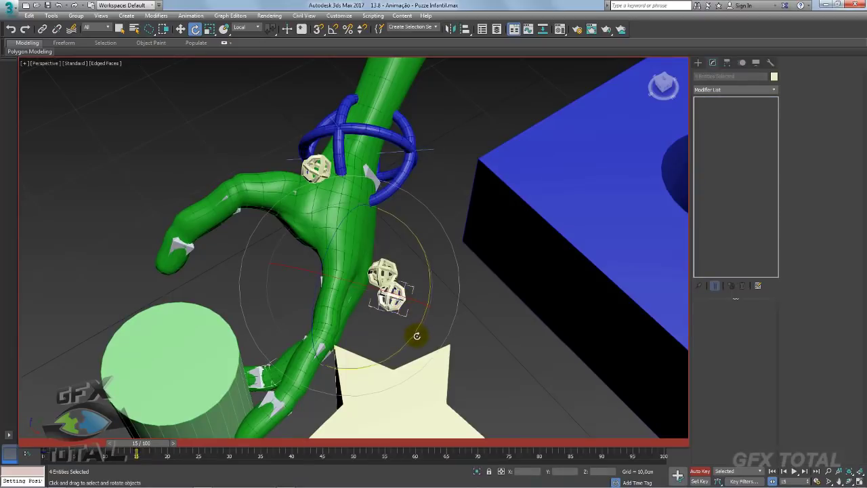
{"action": "left_click_drag", "start_coordinate": [417, 335], "coordinate": [422, 329]}
{"action": "middle_click_drag", "start_coordinate": [422, 330], "coordinate": [453, 284], "text": "alt"}
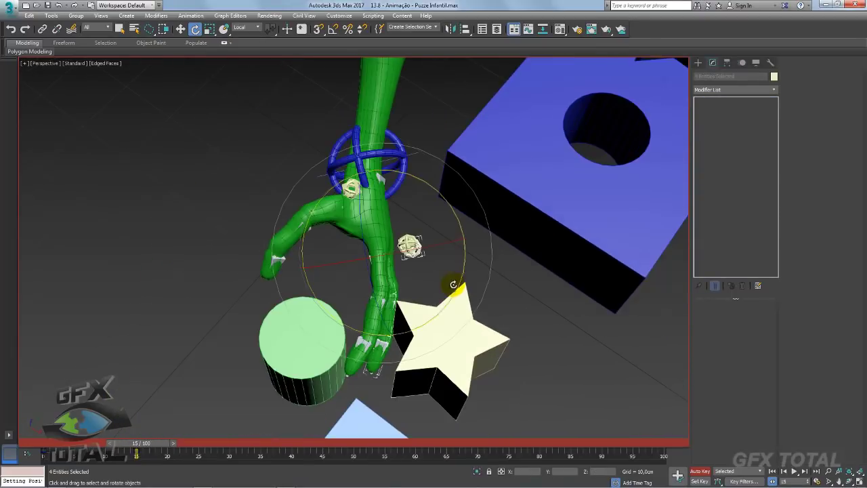
{"action": "mouse_move", "coordinate": [163, 446]}
{"action": "left_mouse_down"}
{"action": "mouse_move", "coordinate": [153, 453]}
{"action": "mouse_move", "coordinate": [252, 431]}
{"action": "left_mouse_up"}
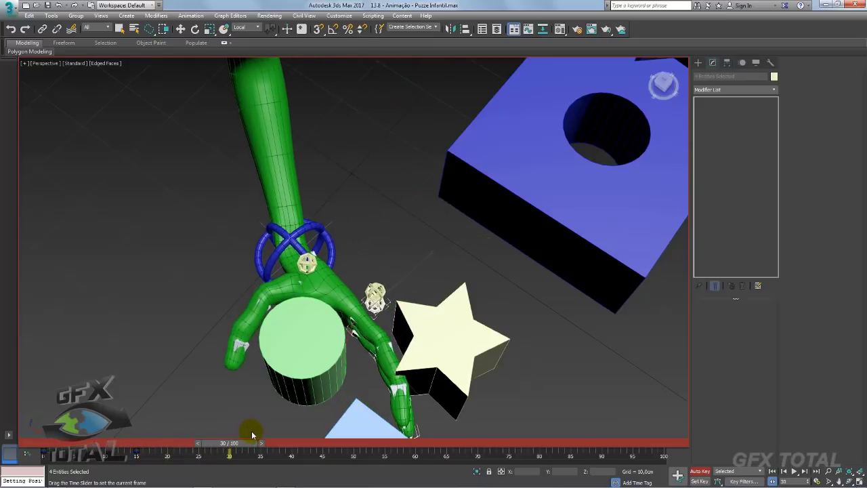
Step: At frame 30, rotate the finger helpers to curl them around the green cylinder
{"action": "key", "text": "e"}
{"action": "mouse_move", "coordinate": [319, 368]}
{"action": "middle_mouse_down", "text": "alt"}
{"action": "mouse_move", "coordinate": [336, 359]}
{"action": "mouse_move", "coordinate": [361, 376]}
{"action": "middle_mouse_up", "text": "alt"}
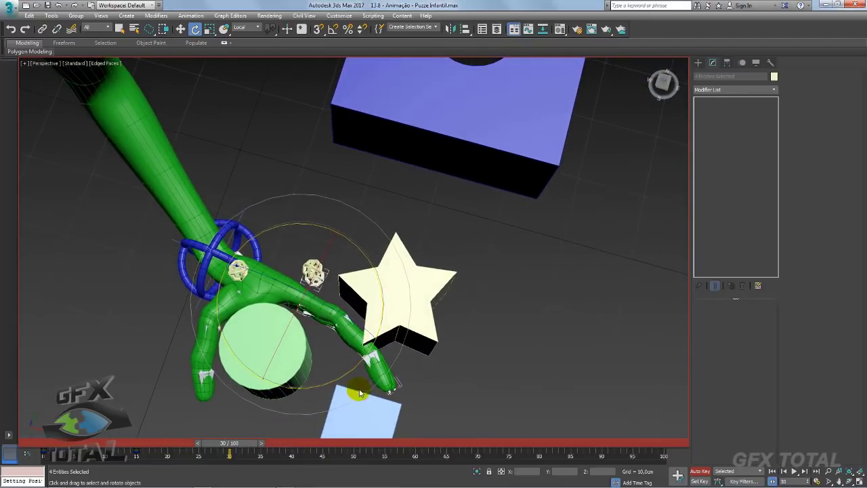
{"action": "left_click_drag", "start_coordinate": [347, 371], "coordinate": [359, 288]}
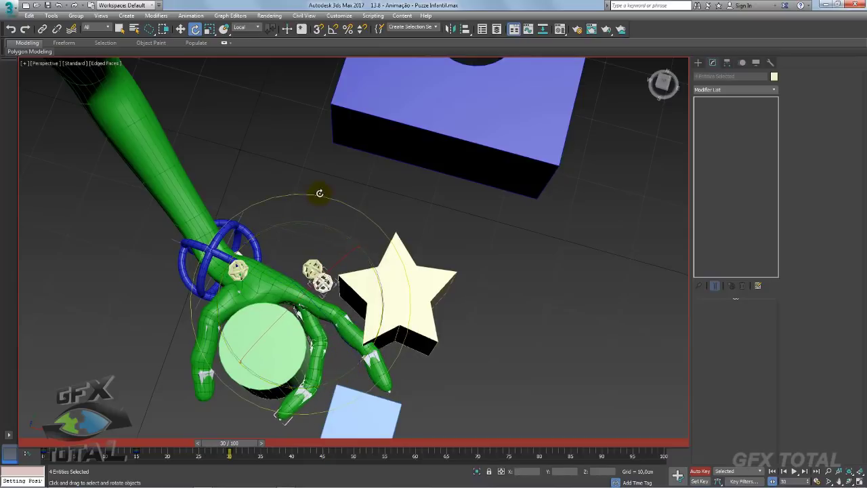
{"action": "left_click", "coordinate": [346, 217]}
{"action": "left_click", "coordinate": [314, 266]}
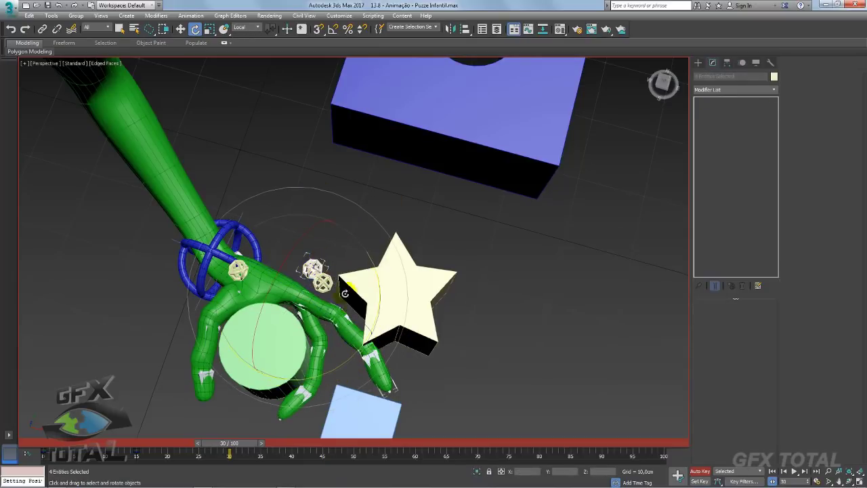
{"action": "left_click_drag", "start_coordinate": [342, 369], "coordinate": [229, 377]}
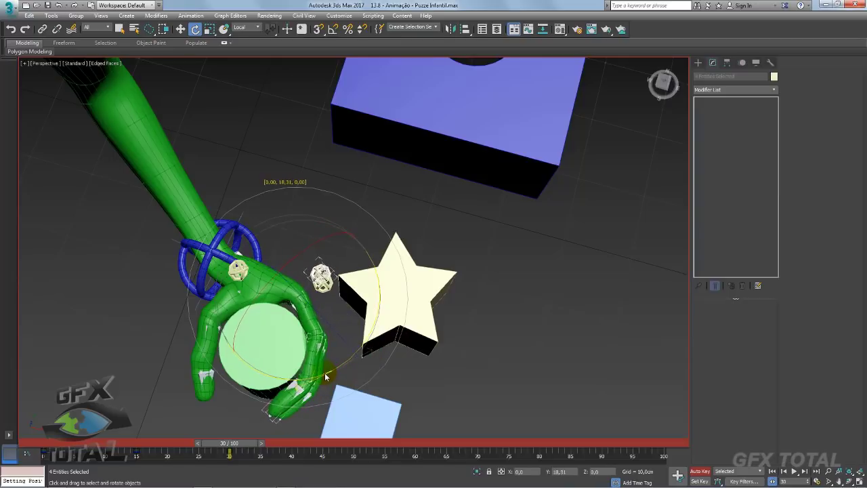
{"action": "left_click", "coordinate": [191, 309]}
{"action": "left_click", "coordinate": [237, 271]}
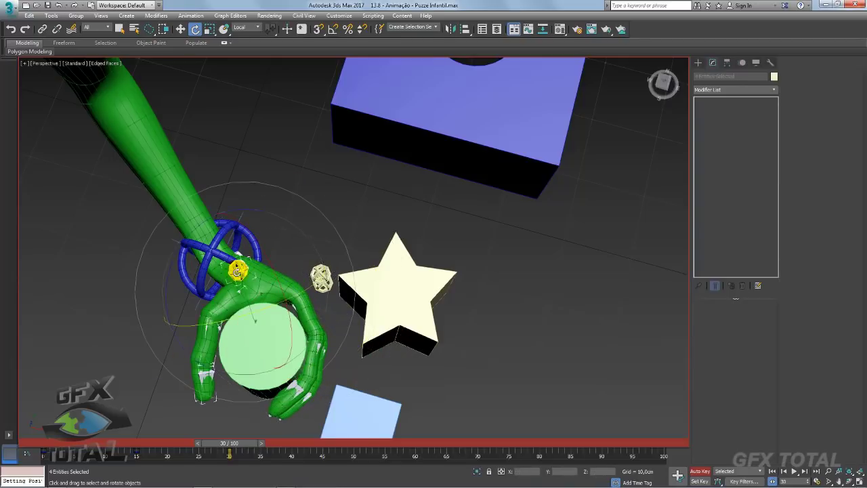
{"action": "mouse_move", "coordinate": [207, 377]}
{"action": "middle_mouse_down", "text": "alt"}
{"action": "mouse_move", "coordinate": [213, 368]}
{"action": "mouse_move", "coordinate": [228, 380]}
{"action": "mouse_move", "coordinate": [230, 407]}
{"action": "middle_mouse_up", "text": "alt"}
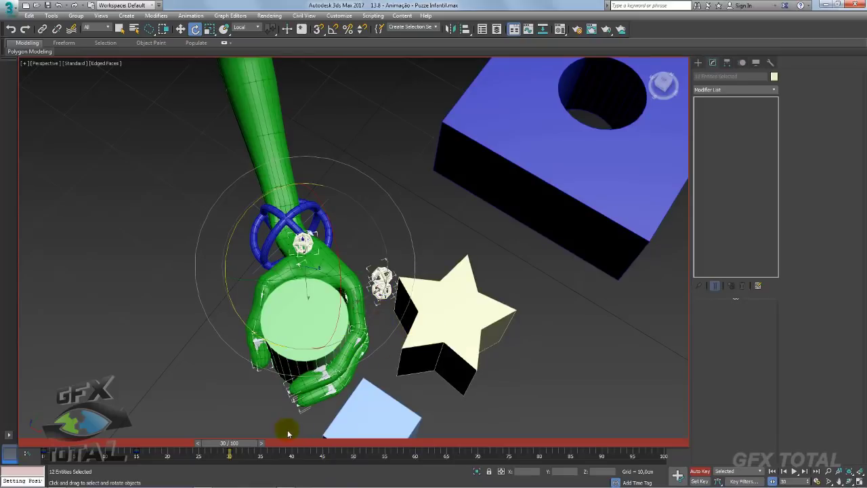
Step: Replay from frame 15 to frame 29 in wireframe to check the hand closing on the cylinder
{"action": "mouse_move", "coordinate": [244, 448]}
{"action": "left_mouse_down"}
{"action": "mouse_move", "coordinate": [150, 455]}
{"action": "mouse_move", "coordinate": [240, 458]}
{"action": "mouse_move", "coordinate": [76, 472]}
{"action": "mouse_move", "coordinate": [194, 447]}
{"action": "mouse_move", "coordinate": [246, 447]}
{"action": "mouse_move", "coordinate": [27, 461]}
{"action": "mouse_move", "coordinate": [230, 450]}
{"action": "left_mouse_up"}
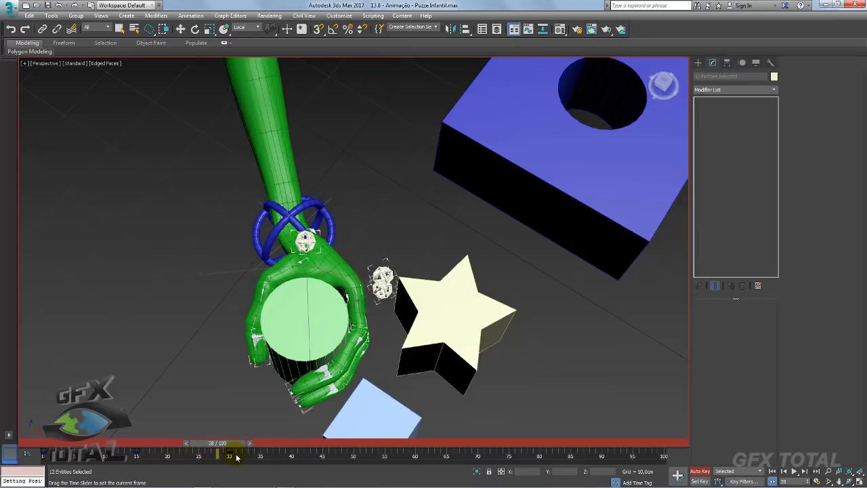
{"action": "key", "text": "e"}
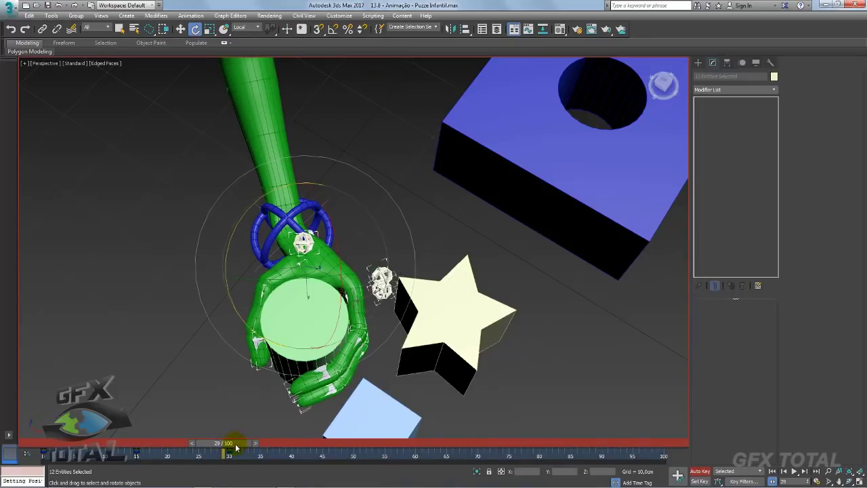
{"action": "mouse_move", "coordinate": [236, 447]}
{"action": "left_mouse_down"}
{"action": "mouse_move", "coordinate": [158, 443]}
{"action": "mouse_move", "coordinate": [230, 443]}
{"action": "left_mouse_up"}
{"action": "key", "text": "e"}
{"action": "middle_click_drag", "start_coordinate": [340, 296], "coordinate": [347, 314], "text": "alt"}
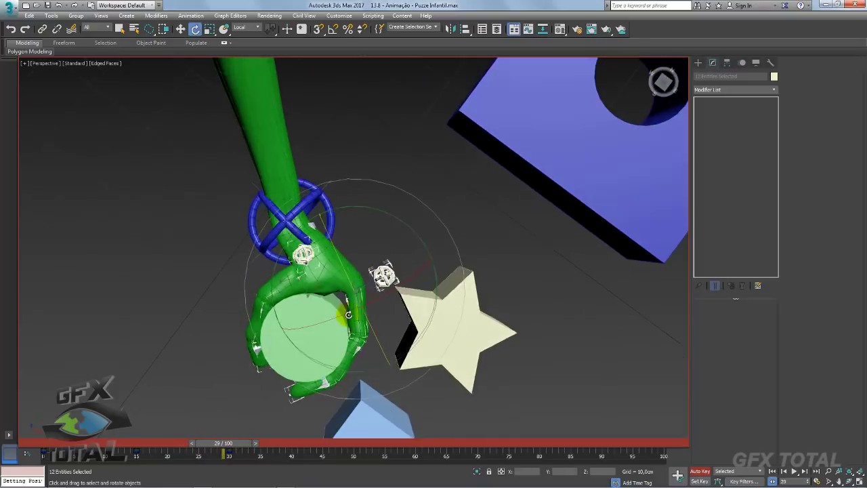
{"action": "scroll", "coordinate": [348, 314], "scroll_direction": "up", "scroll_amount": 2}
{"action": "key", "text": "F3"}
{"action": "scroll", "coordinate": [345, 269], "scroll_direction": "up", "scroll_amount": 2}
{"action": "scroll", "coordinate": [332, 269], "scroll_direction": "up", "scroll_amount": 2}
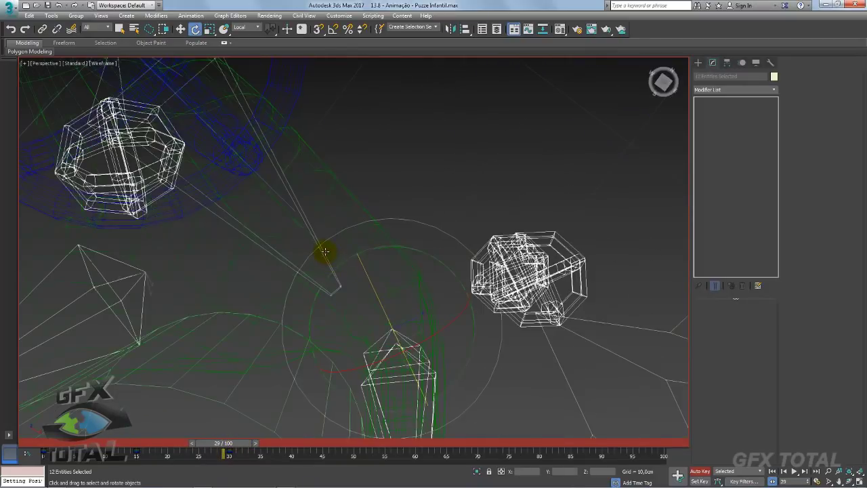
{"action": "scroll", "coordinate": [324, 269], "scroll_direction": "down", "scroll_amount": 4}
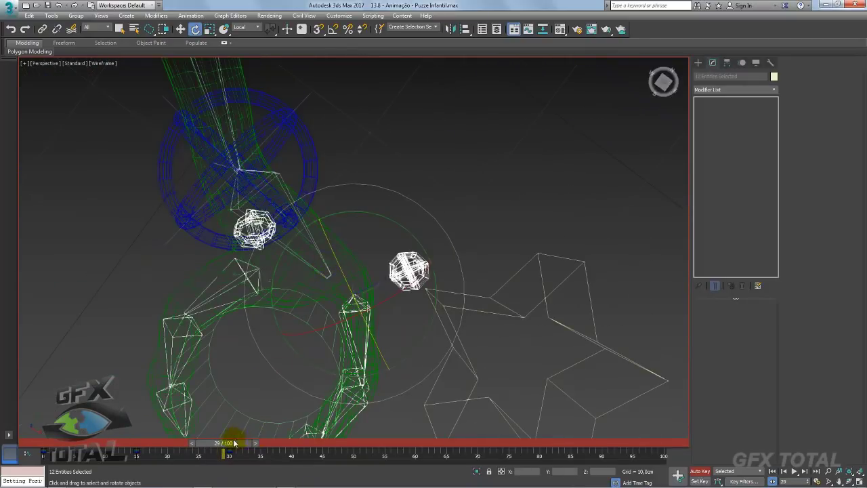
{"action": "left_click_drag", "start_coordinate": [235, 443], "coordinate": [244, 442]}
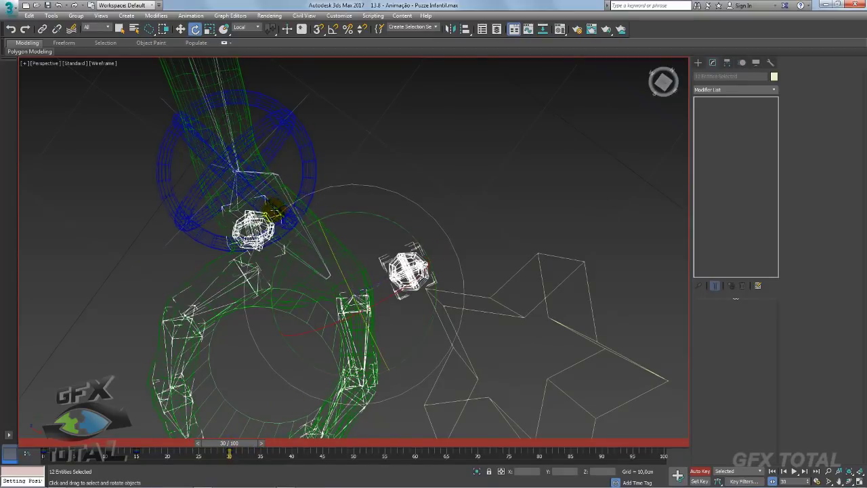
{"action": "middle_click_drag", "start_coordinate": [393, 305], "coordinate": [219, 292], "text": "alt"}
{"action": "mouse_move", "coordinate": [439, 379]}
{"action": "left_mouse_down"}
{"action": "mouse_move", "coordinate": [164, 445]}
{"action": "mouse_move", "coordinate": [252, 445]}
{"action": "left_mouse_up"}
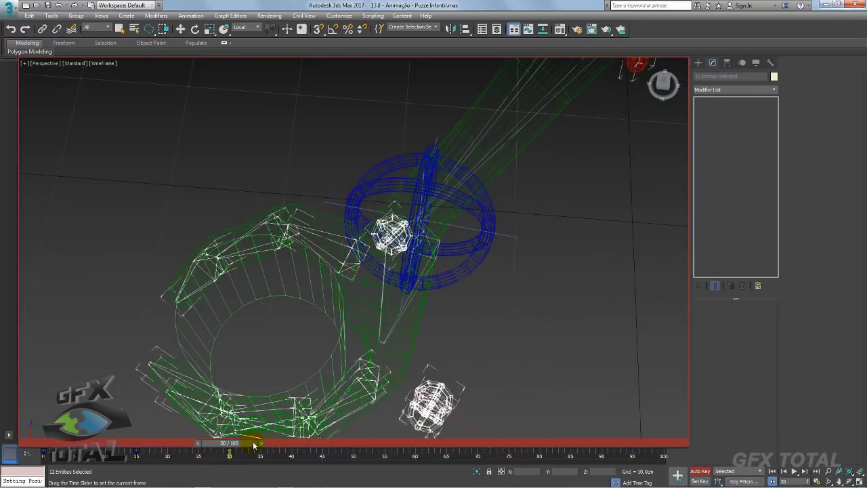
{"action": "mouse_move", "coordinate": [208, 381]}
{"action": "middle_mouse_down", "text": "alt"}
{"action": "mouse_move", "coordinate": [291, 354]}
{"action": "mouse_move", "coordinate": [274, 398]}
{"action": "middle_mouse_up", "text": "alt"}
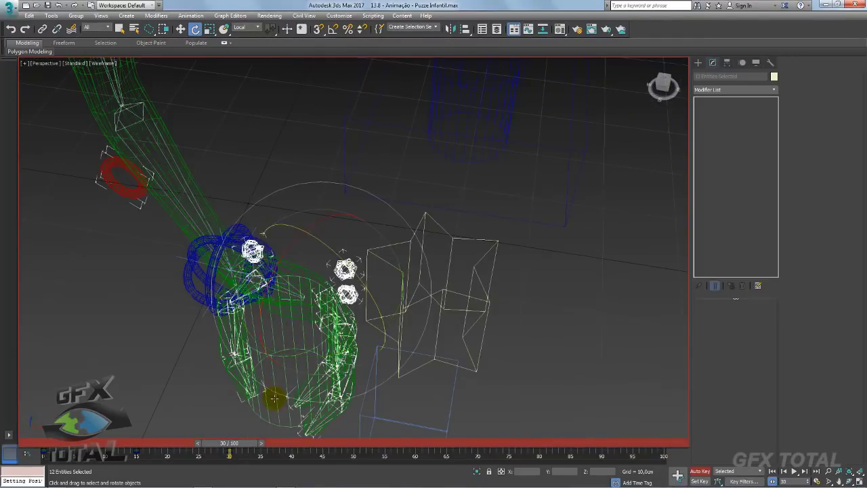
Step: Assign a Link Constraint controller to the green cylinder from the Motion panel
{"action": "left_click", "coordinate": [279, 415]}
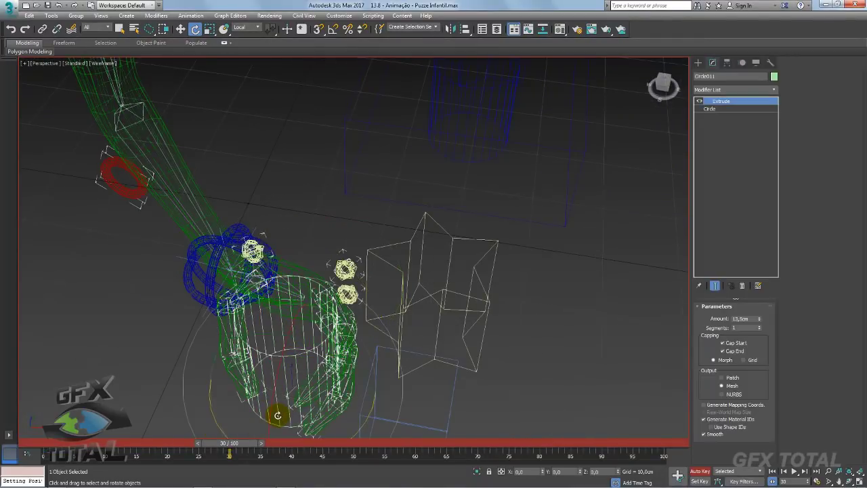
{"action": "key", "text": "F3"}
{"action": "mouse_move", "coordinate": [379, 360]}
{"action": "middle_mouse_down", "text": "alt"}
{"action": "mouse_move", "coordinate": [413, 308]}
{"action": "mouse_move", "coordinate": [503, 227]}
{"action": "middle_mouse_up", "text": "alt"}
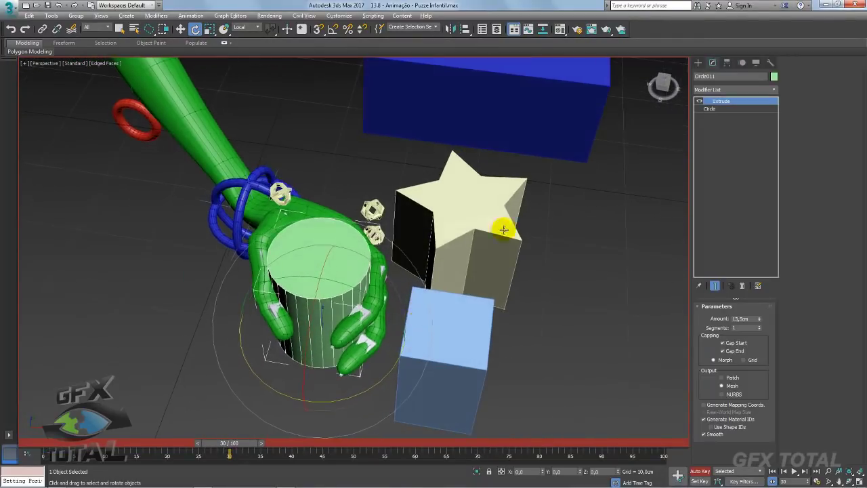
{"action": "left_click", "coordinate": [743, 63]}
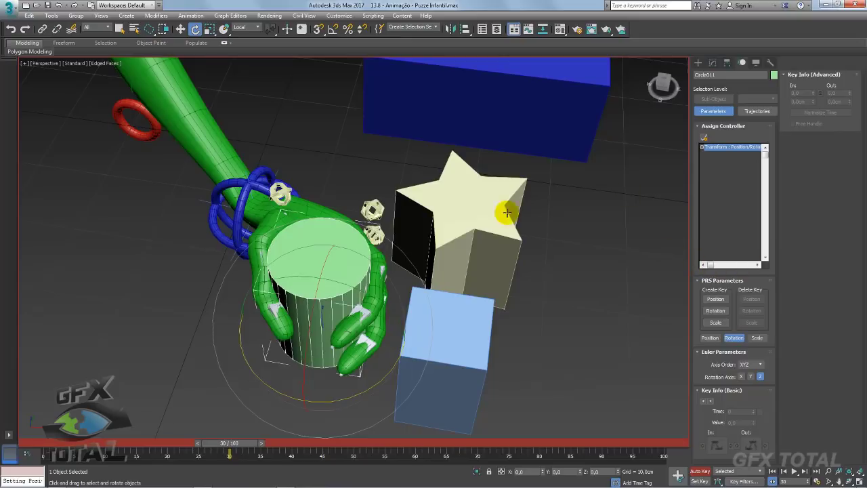
{"action": "left_click", "coordinate": [704, 140]}
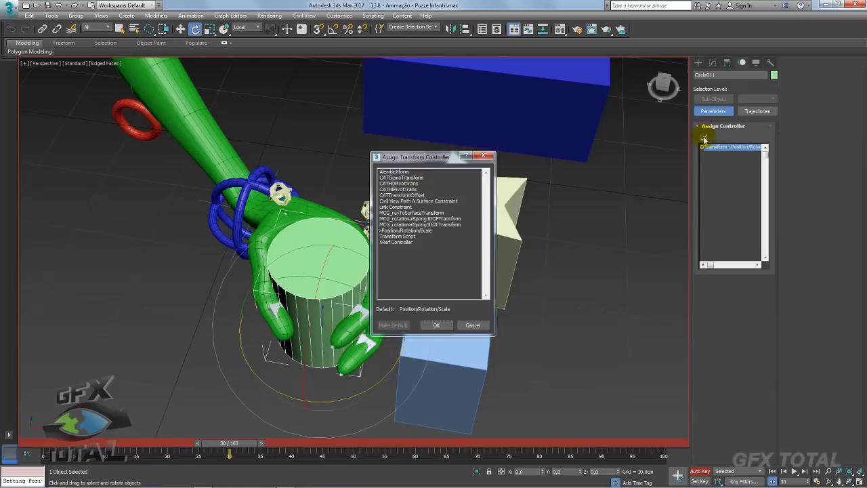
{"action": "left_click", "coordinate": [394, 207]}
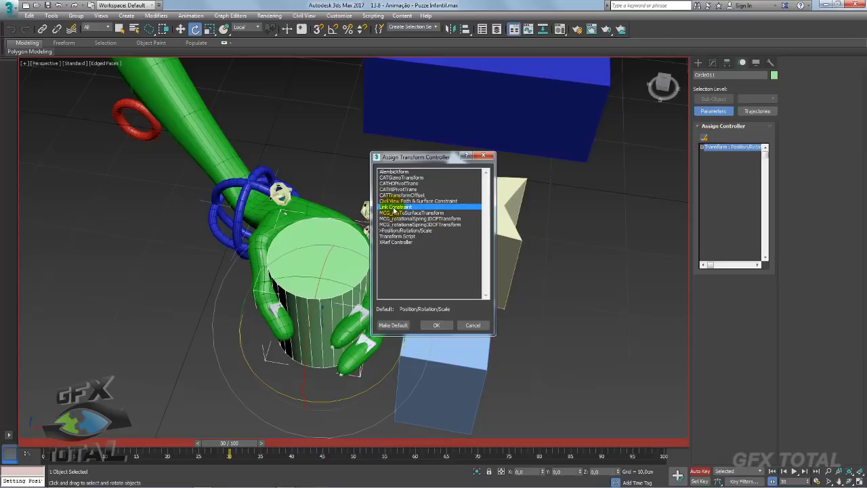
{"action": "left_click", "coordinate": [436, 327]}
Step: Link the cylinder to World at frame 30
{"action": "middle_click_drag", "start_coordinate": [509, 331], "coordinate": [531, 293]}
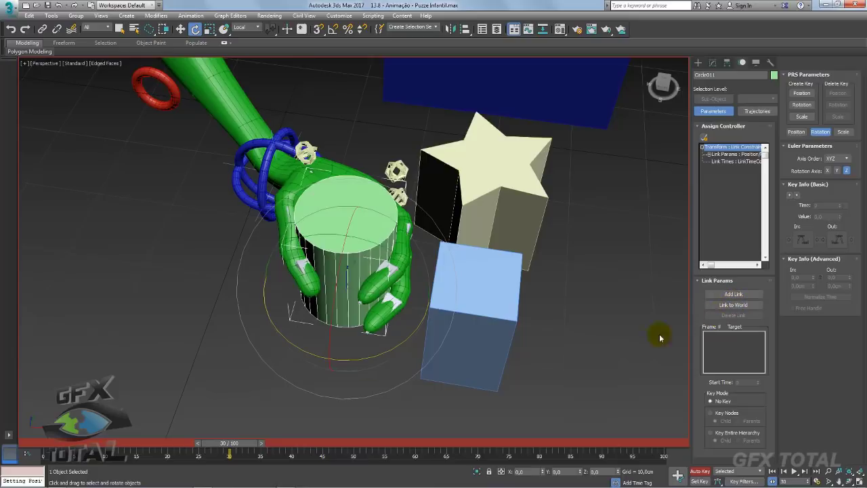
{"action": "scroll", "coordinate": [588, 323], "scroll_direction": "down", "scroll_amount": 2}
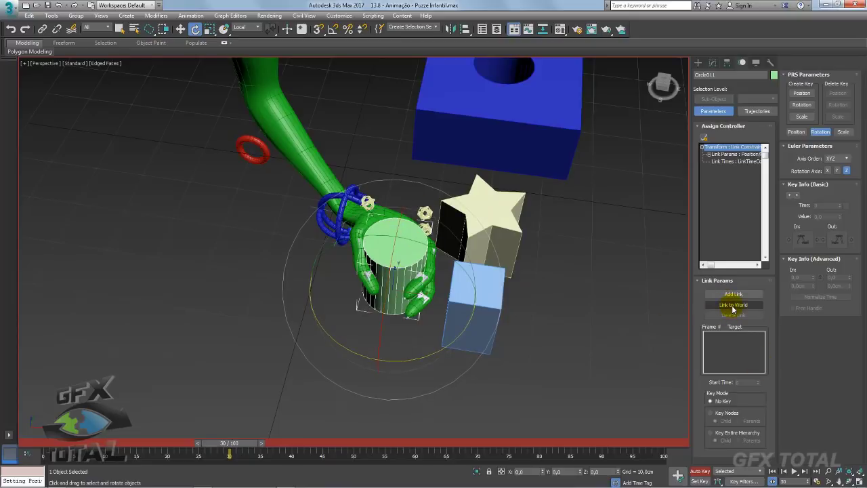
{"action": "left_click", "coordinate": [733, 306]}
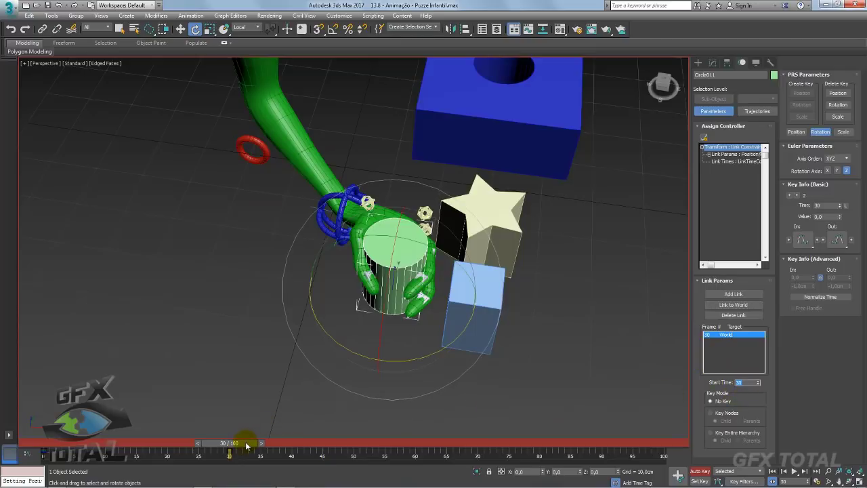
Step: Move to frame 31 and zoom in on the hand and cylinder in wireframe
{"action": "left_click_drag", "start_coordinate": [247, 445], "coordinate": [253, 445]}
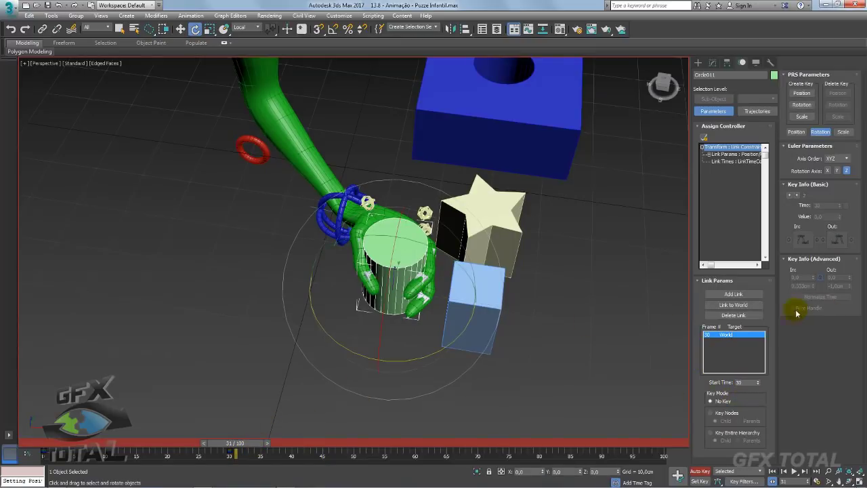
{"action": "scroll", "coordinate": [520, 301], "scroll_direction": "up", "scroll_amount": 1}
{"action": "scroll", "coordinate": [508, 329], "scroll_direction": "up", "scroll_amount": 2}
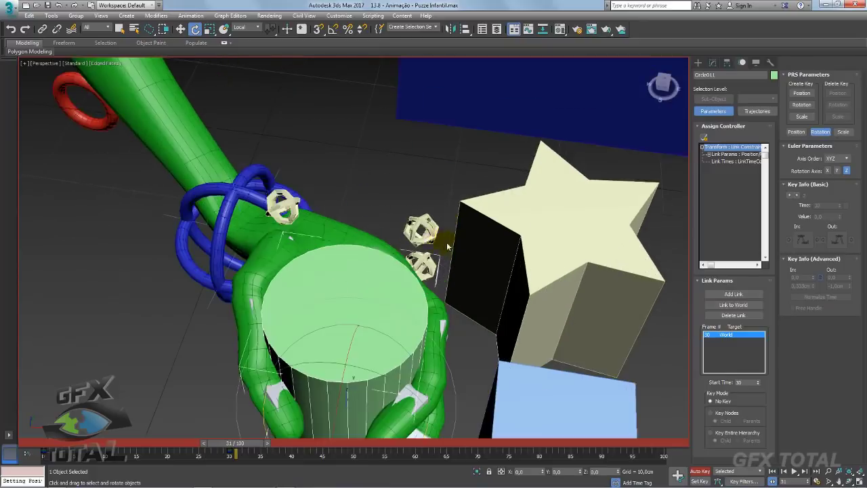
{"action": "scroll", "coordinate": [393, 285], "scroll_direction": "up", "scroll_amount": 2}
{"action": "scroll", "coordinate": [423, 287], "scroll_direction": "up", "scroll_amount": 2}
{"action": "scroll", "coordinate": [422, 288], "scroll_direction": "down", "scroll_amount": 1}
{"action": "scroll", "coordinate": [443, 284], "scroll_direction": "down", "scroll_amount": 2}
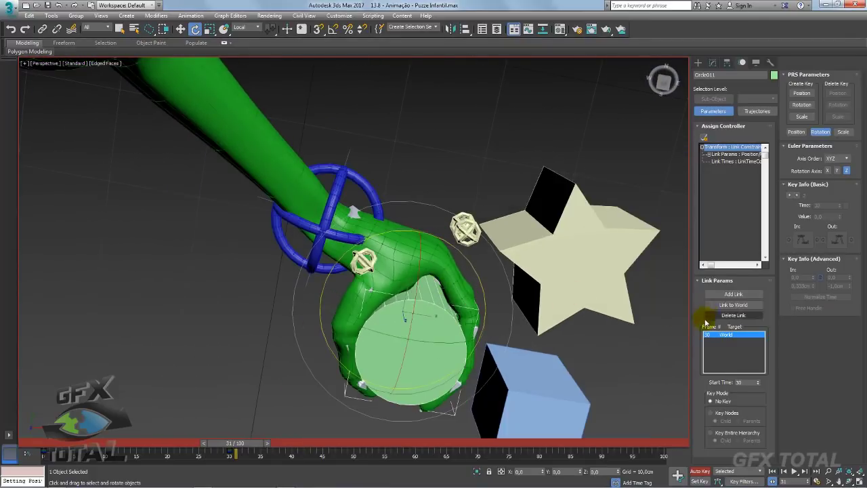
{"action": "middle_click_drag", "start_coordinate": [415, 241], "coordinate": [401, 270], "text": "alt"}
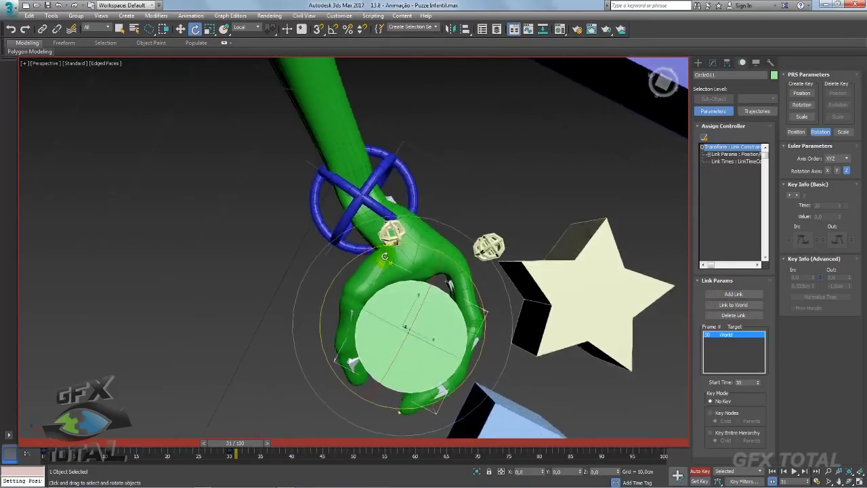
{"action": "middle_click_drag", "start_coordinate": [401, 238], "coordinate": [410, 244], "text": "alt"}
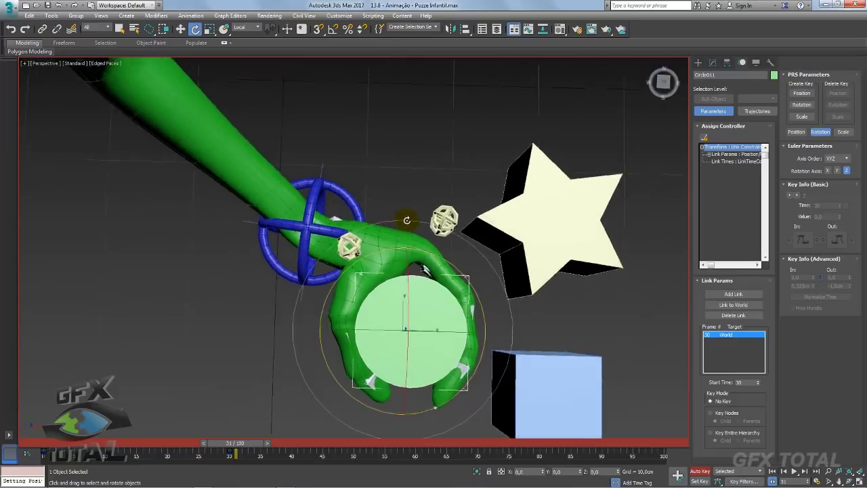
{"action": "scroll", "coordinate": [410, 243], "scroll_direction": "up", "scroll_amount": 2}
{"action": "key", "text": "F3"}
{"action": "scroll", "coordinate": [413, 248], "scroll_direction": "up", "scroll_amount": 2}
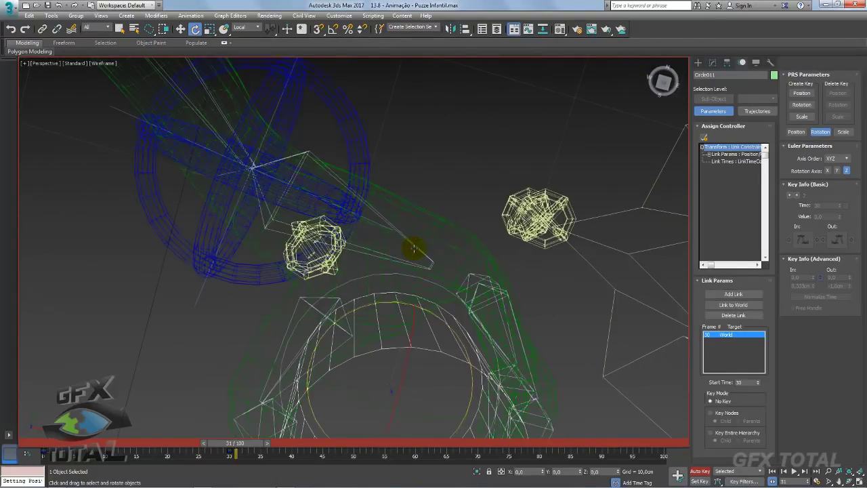
{"action": "scroll", "coordinate": [416, 250], "scroll_direction": "up", "scroll_amount": 3}
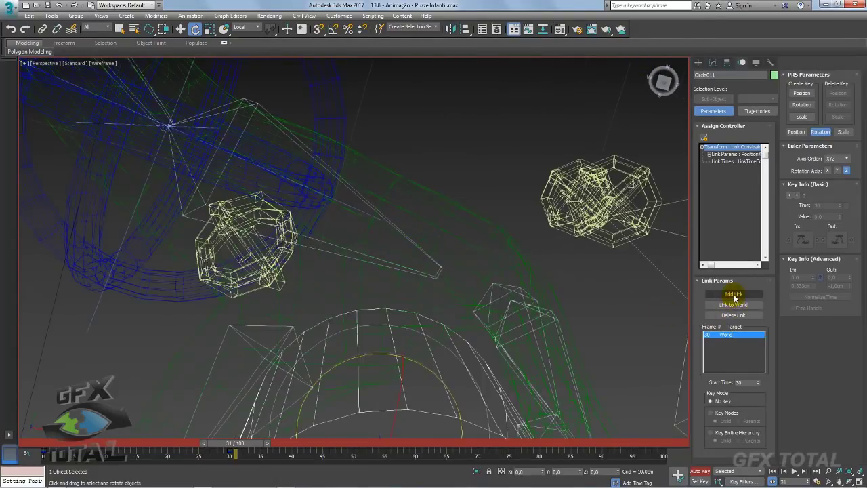
Step: Add a link to Bone003 at frame 31 so the cylinder follows the hand
{"action": "left_click", "coordinate": [734, 294]}
{"action": "scroll", "coordinate": [396, 236], "scroll_direction": "up", "scroll_amount": 3}
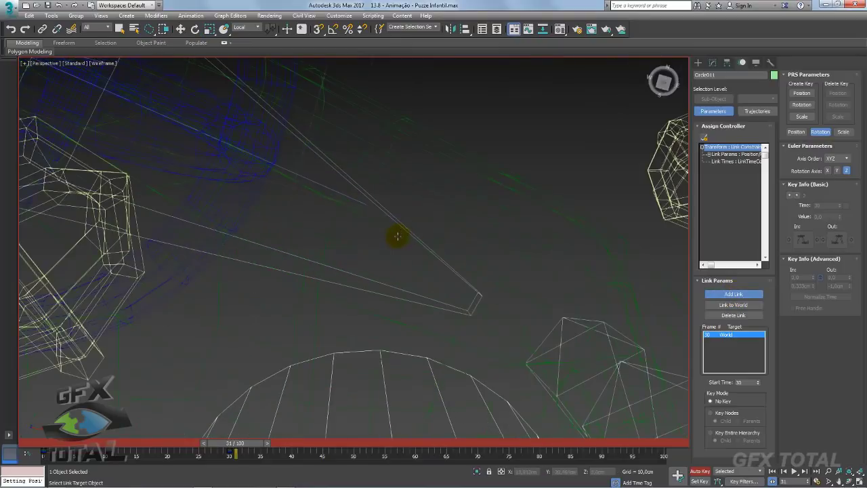
{"action": "left_click", "coordinate": [418, 239]}
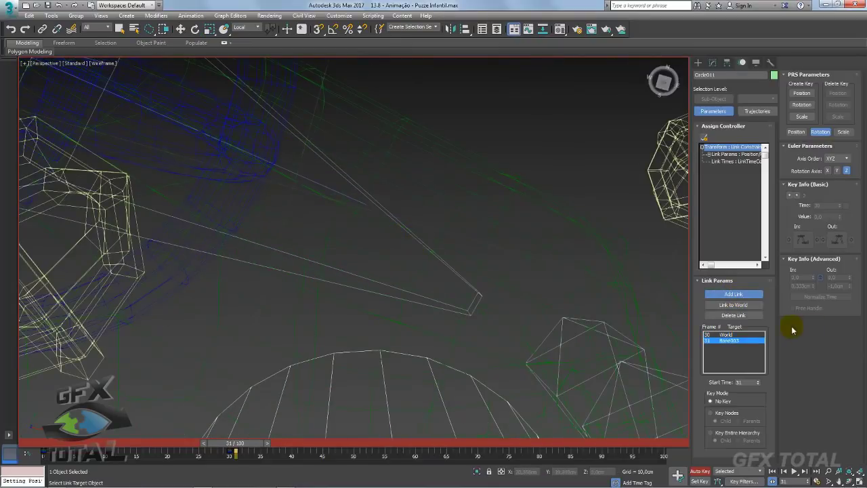
{"action": "scroll", "coordinate": [519, 184], "scroll_direction": "down", "scroll_amount": 2}
{"action": "scroll", "coordinate": [519, 184], "scroll_direction": "down", "scroll_amount": 2}
{"action": "scroll", "coordinate": [518, 228], "scroll_direction": "down", "scroll_amount": 1}
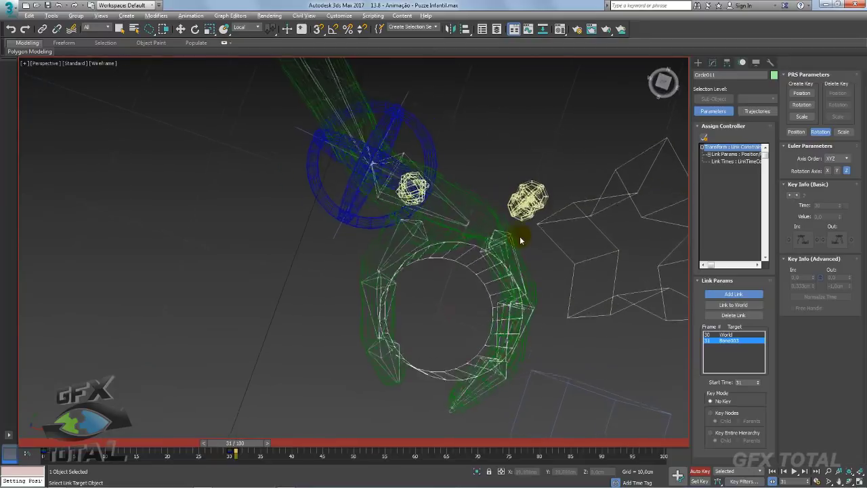
{"action": "scroll", "coordinate": [519, 230], "scroll_direction": "down", "scroll_amount": 1}
{"action": "left_click", "coordinate": [734, 293]}
{"action": "mouse_move", "coordinate": [672, 329]}
{"action": "middle_mouse_down", "text": "alt"}
{"action": "mouse_move", "coordinate": [614, 296]}
{"action": "mouse_move", "coordinate": [670, 288]}
{"action": "middle_mouse_up", "text": "alt"}
{"action": "scroll", "coordinate": [540, 308], "scroll_direction": "down", "scroll_amount": 3}
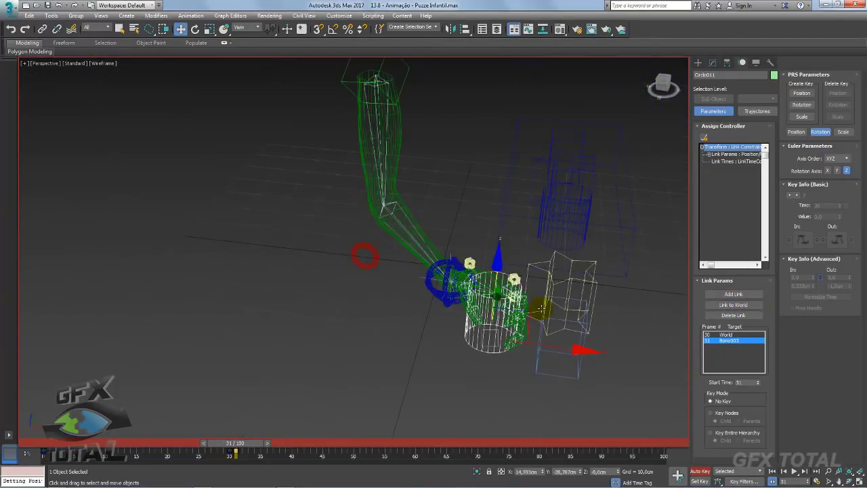
Step: At frame 60, move the wrist control so the hand sits over the blue board
{"action": "left_click", "coordinate": [230, 444]}
{"action": "middle_click_drag", "start_coordinate": [465, 313], "coordinate": [437, 330], "text": "alt"}
{"action": "key", "text": "F3"}
{"action": "middle_click_drag", "start_coordinate": [479, 281], "coordinate": [256, 420], "text": "alt"}
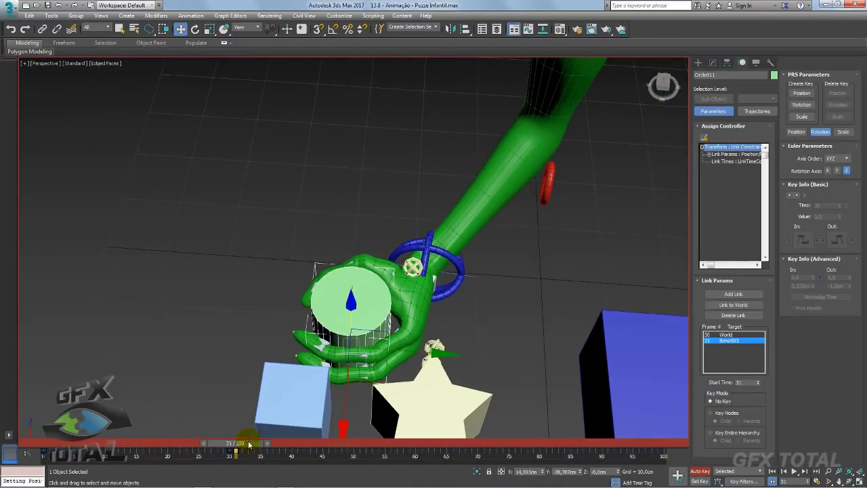
{"action": "mouse_move", "coordinate": [258, 443]}
{"action": "left_mouse_down"}
{"action": "mouse_move", "coordinate": [336, 454]}
{"action": "mouse_move", "coordinate": [267, 453]}
{"action": "mouse_move", "coordinate": [363, 452]}
{"action": "left_mouse_up"}
{"action": "key", "text": "w"}
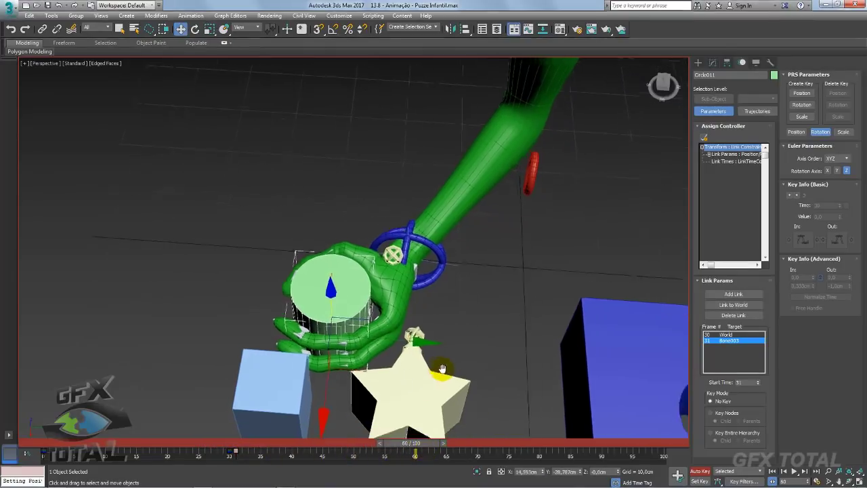
{"action": "mouse_move", "coordinate": [434, 379]}
{"action": "middle_mouse_down", "text": "alt"}
{"action": "mouse_move", "coordinate": [442, 290]}
{"action": "mouse_move", "coordinate": [428, 319]}
{"action": "mouse_move", "coordinate": [375, 335]}
{"action": "middle_mouse_up", "text": "alt"}
{"action": "left_click", "coordinate": [411, 277]}
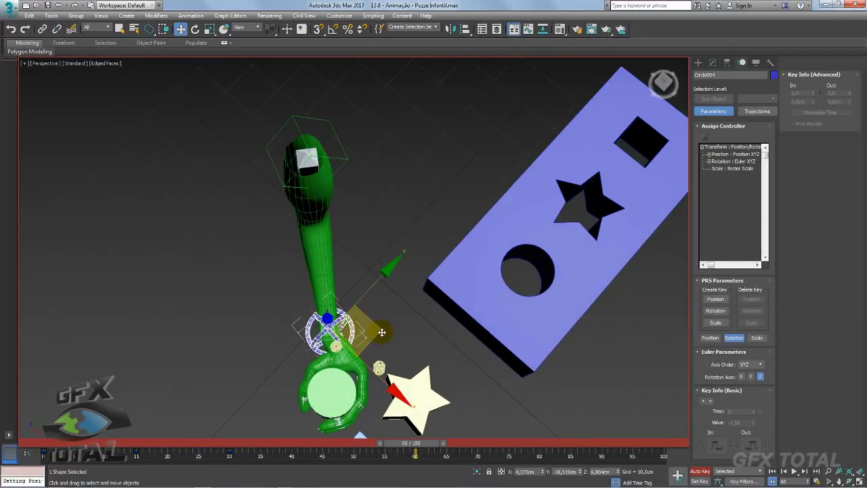
{"action": "left_click_drag", "start_coordinate": [386, 334], "coordinate": [536, 222]}
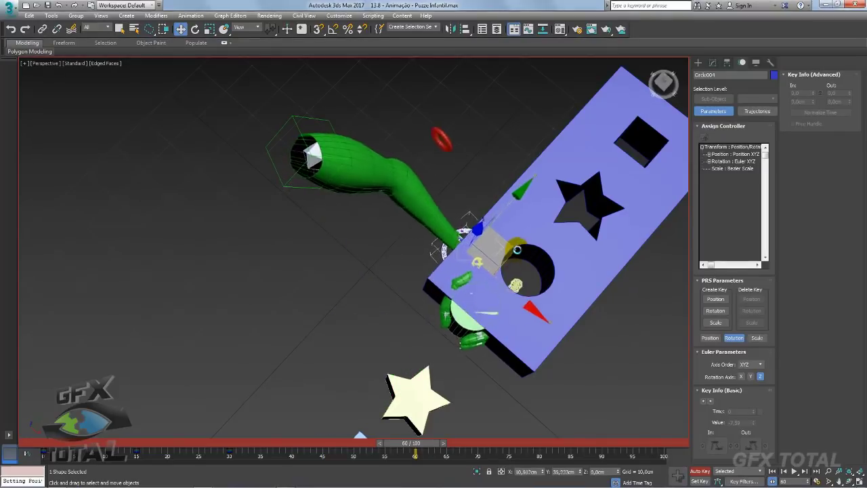
Step: Turn the hand at the wrist, raise the cylinder, and tilt it in Local coordinates
{"action": "key", "text": "e"}
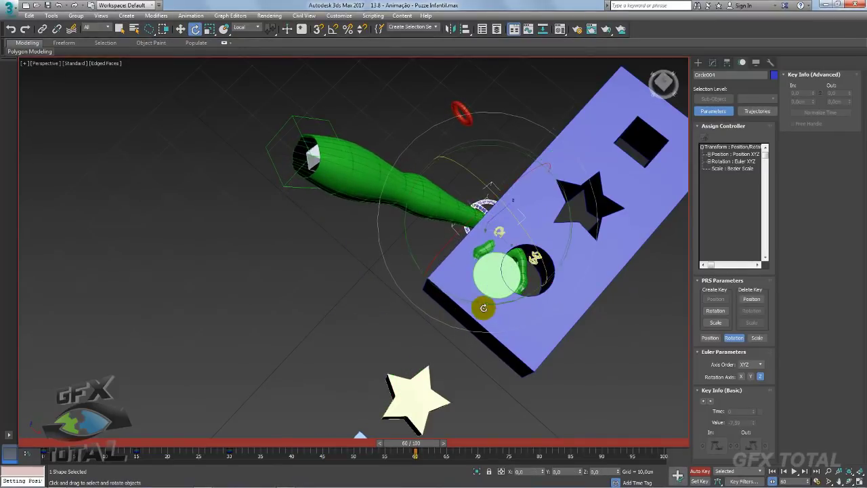
{"action": "left_click_drag", "start_coordinate": [484, 304], "coordinate": [508, 308]}
{"action": "key", "text": "w"}
{"action": "mouse_move", "coordinate": [508, 309]}
{"action": "middle_mouse_down", "text": "alt"}
{"action": "mouse_move", "coordinate": [465, 232]}
{"action": "mouse_move", "coordinate": [501, 248]}
{"action": "middle_mouse_up", "text": "alt"}
{"action": "left_click_drag", "start_coordinate": [501, 248], "coordinate": [506, 186]}
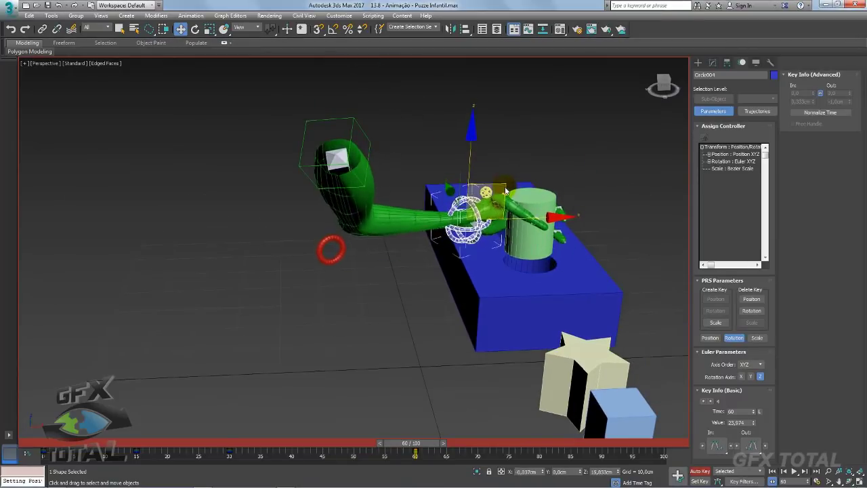
{"action": "mouse_move", "coordinate": [506, 186]}
{"action": "middle_mouse_down", "text": "alt"}
{"action": "mouse_move", "coordinate": [525, 232]}
{"action": "mouse_move", "coordinate": [513, 255]}
{"action": "middle_mouse_up", "text": "alt"}
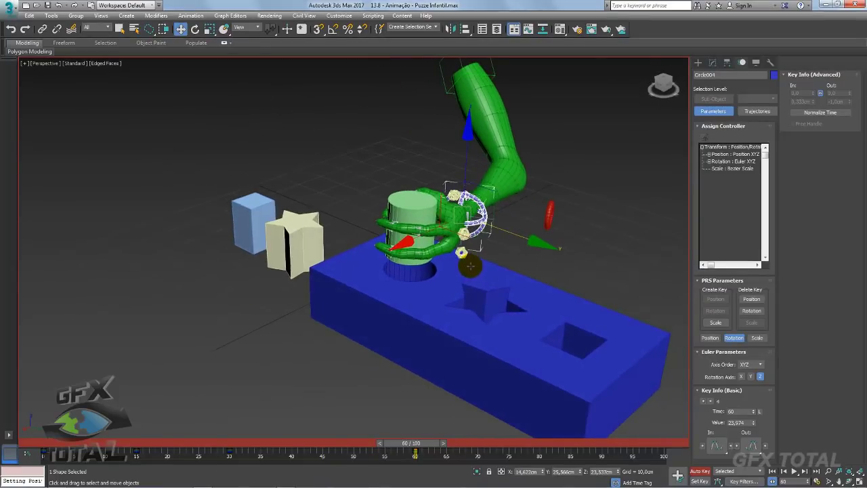
{"action": "key", "text": "e"}
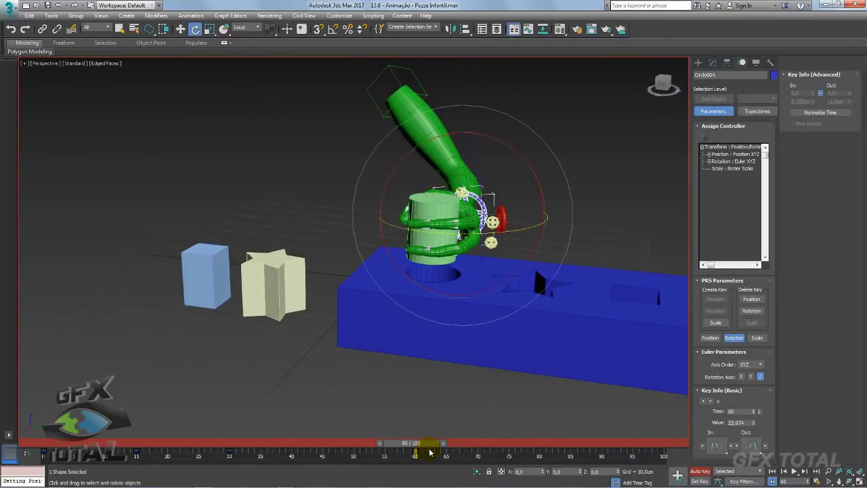
{"action": "mouse_move", "coordinate": [459, 283]}
{"action": "middle_mouse_down", "text": "alt"}
{"action": "mouse_move", "coordinate": [461, 257]}
{"action": "mouse_move", "coordinate": [455, 271]}
{"action": "mouse_move", "coordinate": [483, 220]}
{"action": "mouse_move", "coordinate": [474, 238]}
{"action": "mouse_move", "coordinate": [507, 244]}
{"action": "middle_mouse_up", "text": "alt"}
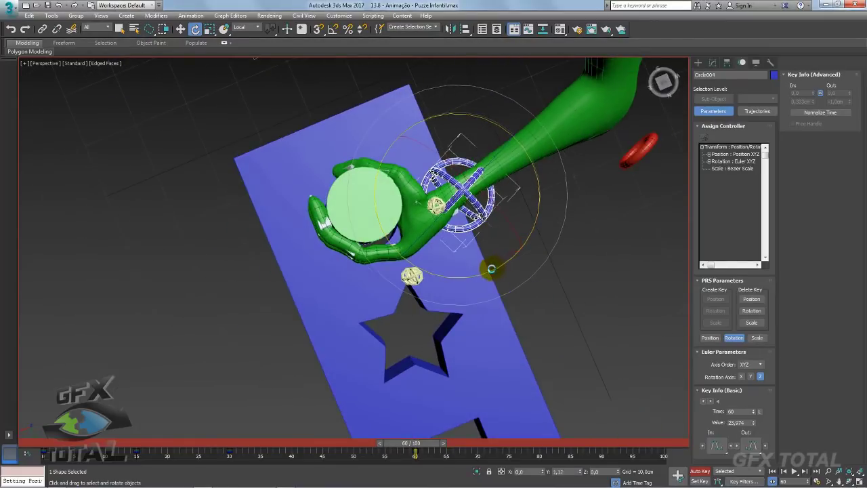
{"action": "left_click_drag", "start_coordinate": [491, 269], "coordinate": [476, 273]}
{"action": "left_click_drag", "start_coordinate": [477, 278], "coordinate": [488, 273]}
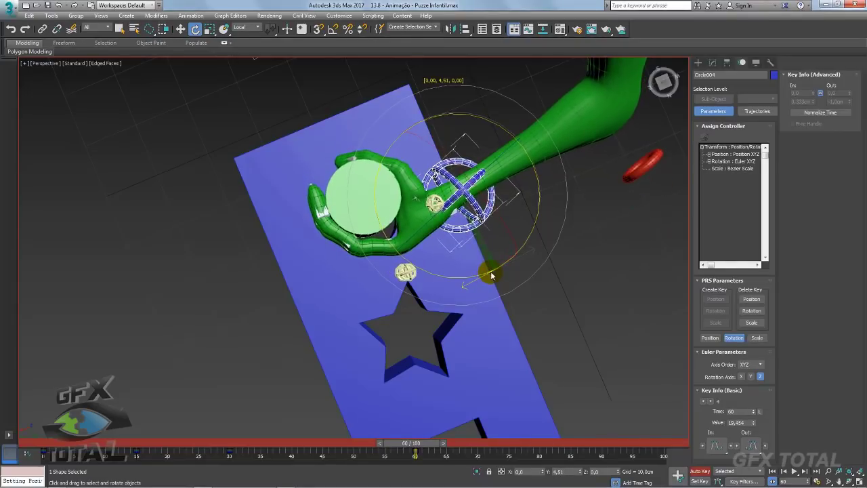
Step: Move the red elbow target to reshape the arm's bend, then scrub back to frame 46
{"action": "left_click", "coordinate": [640, 169]}
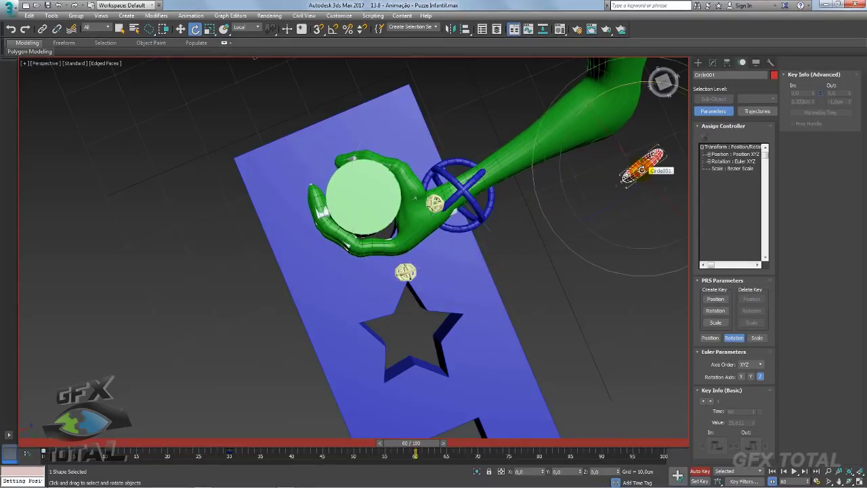
{"action": "key", "text": "w"}
{"action": "mouse_move", "coordinate": [641, 169]}
{"action": "middle_mouse_down", "text": "alt"}
{"action": "mouse_move", "coordinate": [443, 321]}
{"action": "mouse_move", "coordinate": [508, 217]}
{"action": "middle_mouse_up", "text": "alt"}
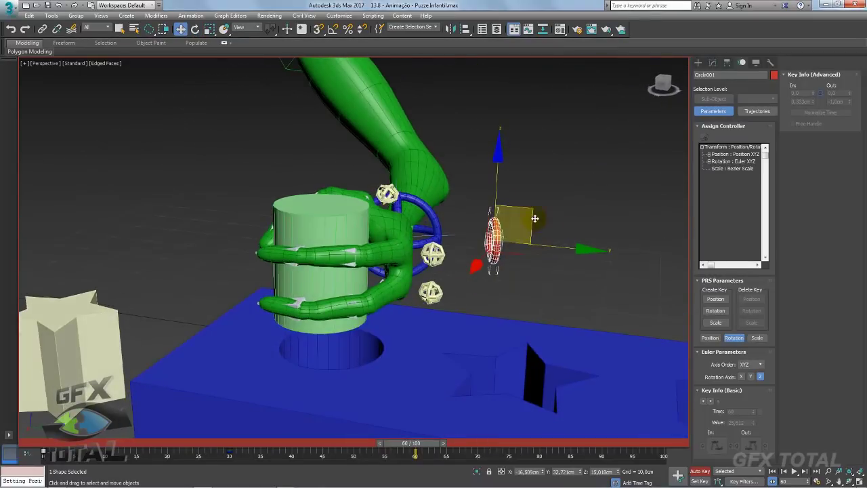
{"action": "left_click_drag", "start_coordinate": [509, 213], "coordinate": [600, 136]}
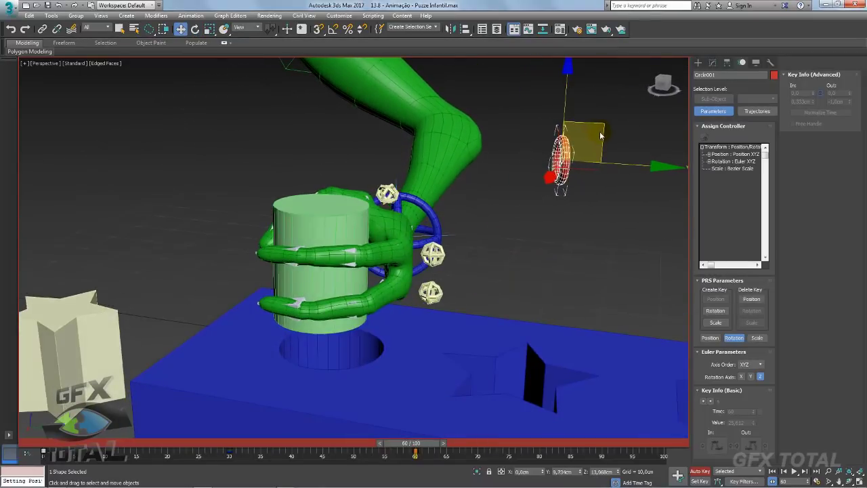
{"action": "left_click_drag", "start_coordinate": [415, 443], "coordinate": [340, 445]}
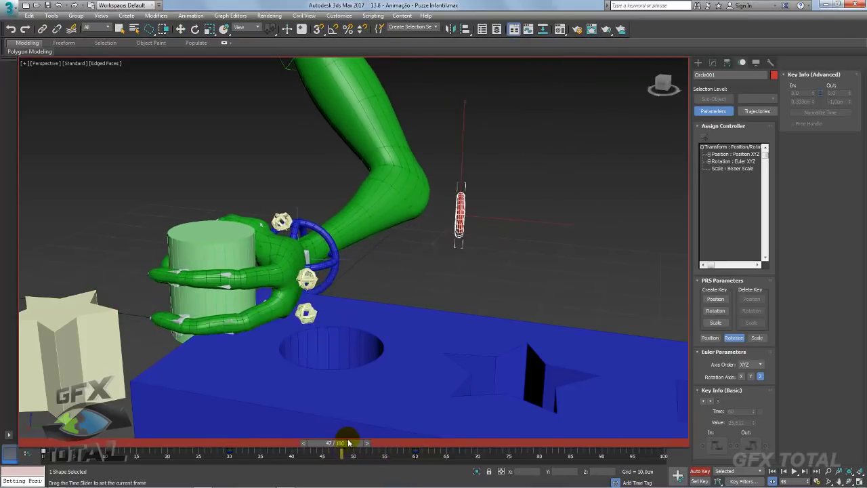
{"action": "mouse_move", "coordinate": [340, 446]}
{"action": "left_mouse_down"}
{"action": "mouse_move", "coordinate": [381, 436]}
{"action": "mouse_move", "coordinate": [233, 440]}
{"action": "mouse_move", "coordinate": [332, 435]}
{"action": "left_mouse_up"}
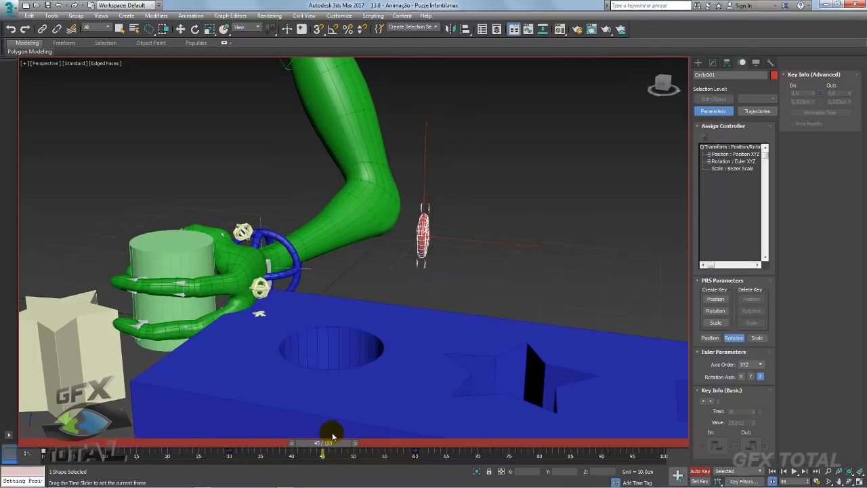
Step: At frame 45, rotate the wrist control into a new pose and pull the elbow target inward
{"action": "key", "text": "w"}
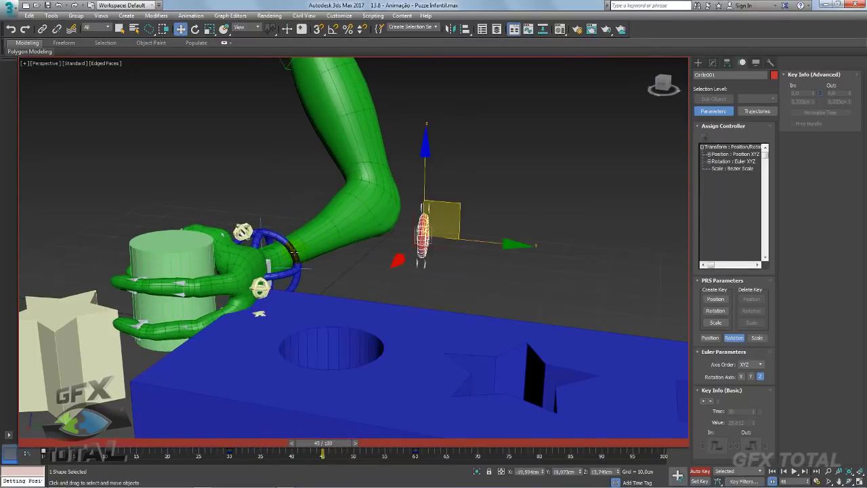
{"action": "left_click", "coordinate": [293, 253]}
{"action": "key", "text": "e"}
{"action": "left_click_drag", "start_coordinate": [339, 246], "coordinate": [319, 211]}
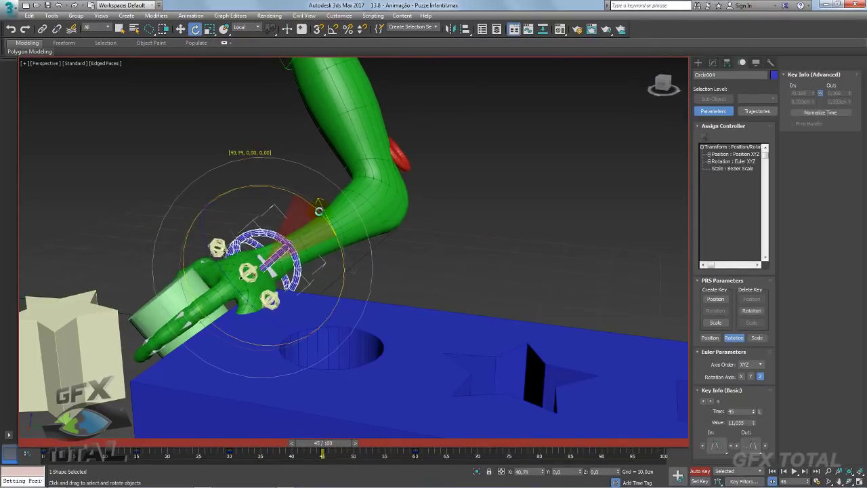
{"action": "mouse_move", "coordinate": [257, 323]}
{"action": "left_mouse_down"}
{"action": "mouse_move", "coordinate": [238, 310]}
{"action": "mouse_move", "coordinate": [281, 231]}
{"action": "mouse_move", "coordinate": [270, 222]}
{"action": "left_mouse_up"}
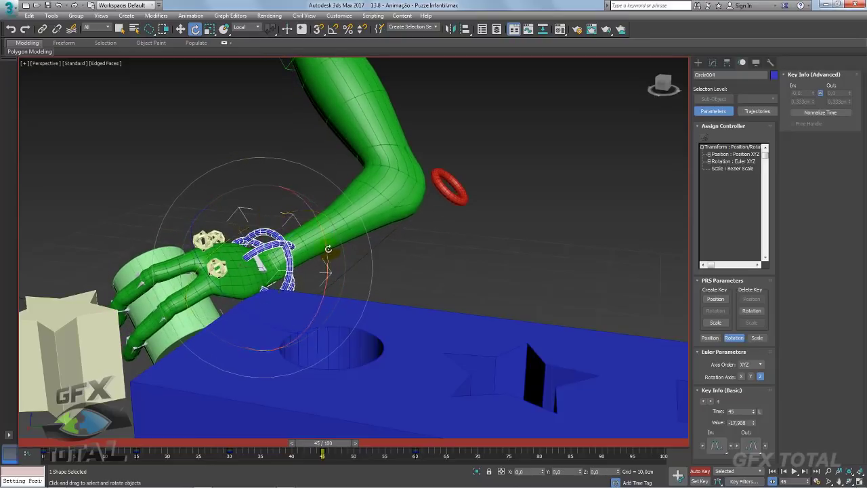
{"action": "left_click", "coordinate": [447, 194]}
{"action": "key", "text": "w"}
{"action": "left_click_drag", "start_coordinate": [484, 159], "coordinate": [398, 239]}
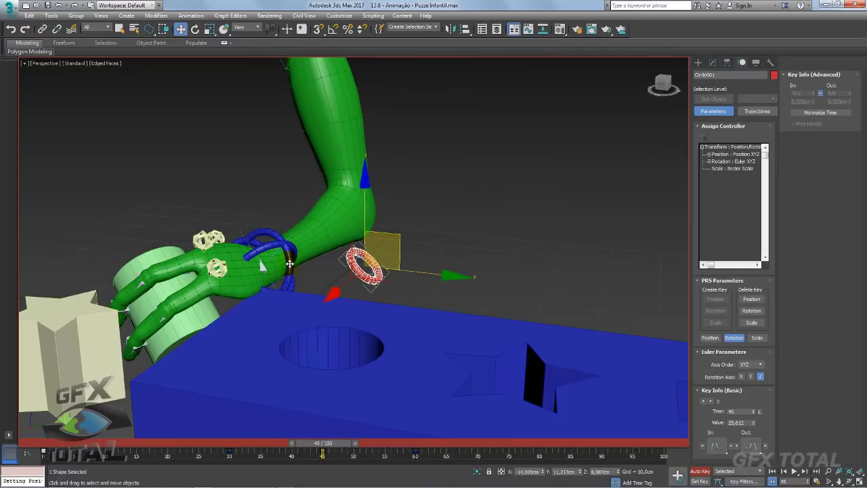
Step: Set a position key on the wrist control, raise the hand above the board, and review from frame 33
{"action": "left_click", "coordinate": [289, 264]}
{"action": "left_click", "coordinate": [297, 267]}
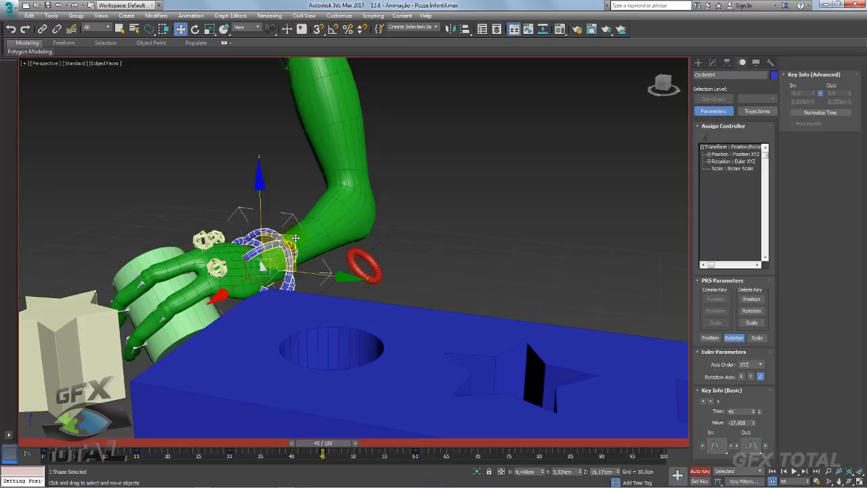
{"action": "left_click_drag", "start_coordinate": [295, 238], "coordinate": [301, 179]}
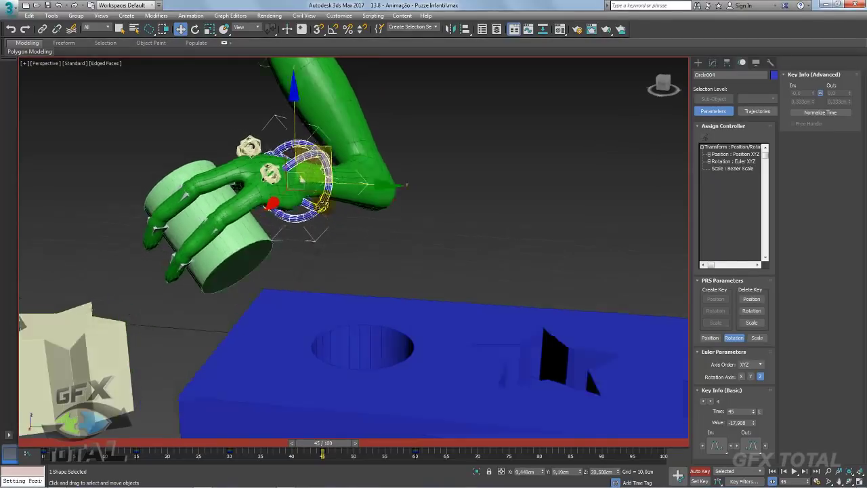
{"action": "middle_click_drag", "start_coordinate": [301, 179], "coordinate": [349, 213], "text": "alt"}
{"action": "mouse_move", "coordinate": [329, 378]}
{"action": "middle_mouse_down"}
{"action": "mouse_move", "coordinate": [381, 357]}
{"action": "mouse_move", "coordinate": [354, 399]}
{"action": "middle_mouse_up"}
{"action": "mouse_move", "coordinate": [342, 445]}
{"action": "left_mouse_down"}
{"action": "mouse_move", "coordinate": [264, 445]}
{"action": "mouse_move", "coordinate": [415, 439]}
{"action": "left_mouse_up"}
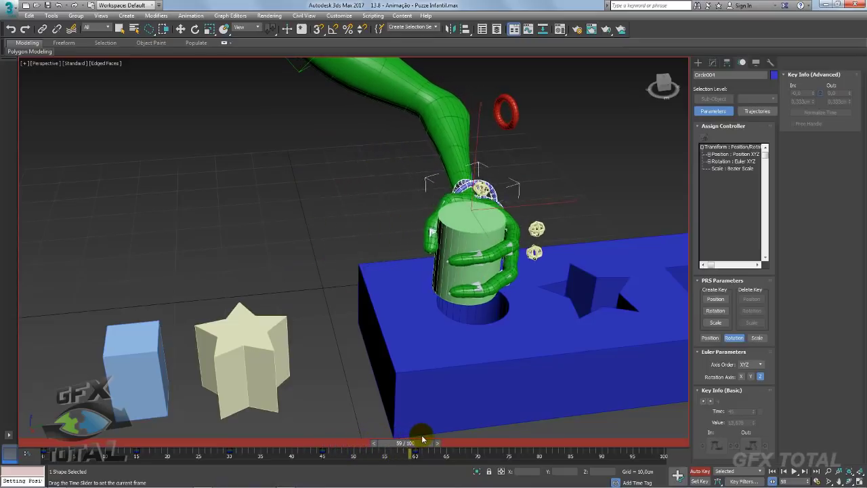
Step: Move the red elbow target further left to refine the arm's bend and review the motion
{"action": "key", "text": "w"}
{"action": "left_click", "coordinate": [505, 134]}
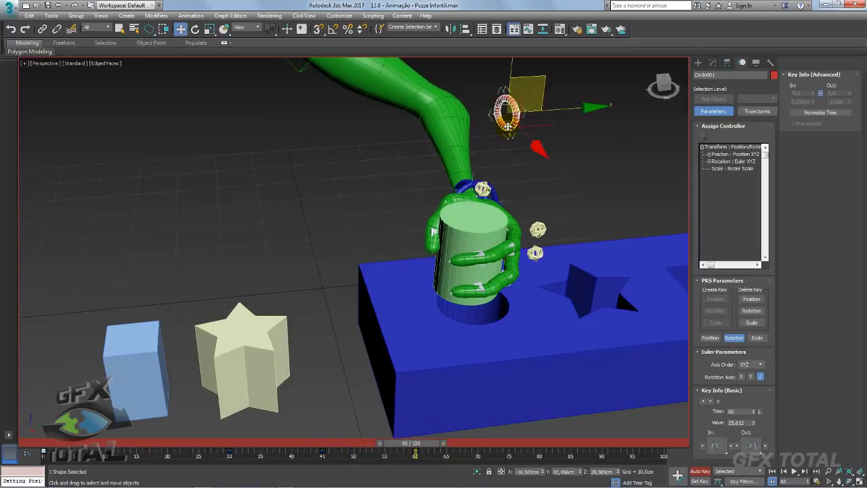
{"action": "middle_click_drag", "start_coordinate": [538, 145], "coordinate": [514, 135], "text": "alt"}
{"action": "mouse_move", "coordinate": [508, 117]}
{"action": "left_mouse_down"}
{"action": "mouse_move", "coordinate": [459, 123]}
{"action": "mouse_move", "coordinate": [443, 139]}
{"action": "left_mouse_up"}
{"action": "middle_click_drag", "start_coordinate": [443, 139], "coordinate": [406, 203], "text": "alt"}
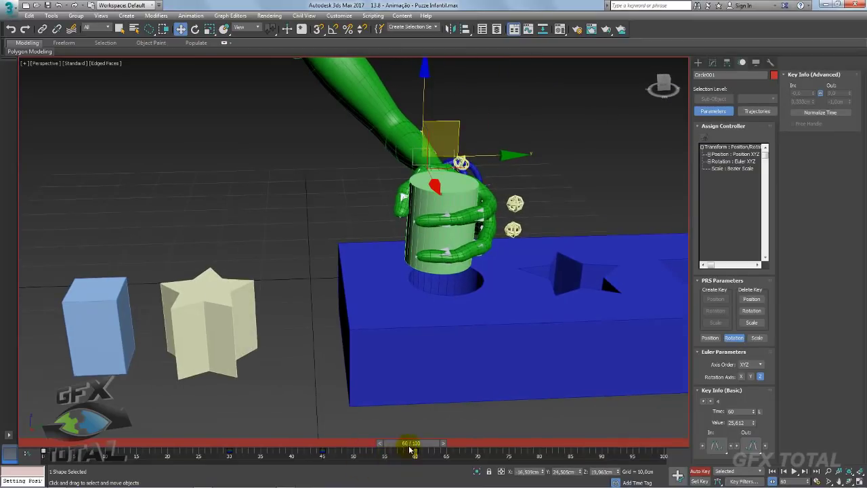
{"action": "mouse_move", "coordinate": [410, 448]}
{"action": "left_mouse_down"}
{"action": "mouse_move", "coordinate": [223, 443]}
{"action": "mouse_move", "coordinate": [421, 430]}
{"action": "left_mouse_up"}
{"action": "key", "text": "w"}
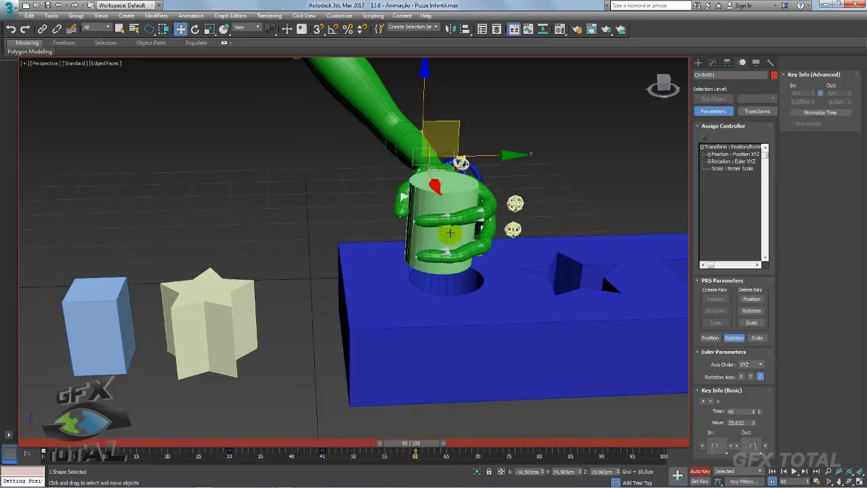
{"action": "mouse_move", "coordinate": [450, 233]}
{"action": "middle_mouse_down", "text": "alt"}
{"action": "mouse_move", "coordinate": [358, 264]}
{"action": "mouse_move", "coordinate": [300, 252]}
{"action": "mouse_move", "coordinate": [379, 298]}
{"action": "mouse_move", "coordinate": [406, 274]}
{"action": "mouse_move", "coordinate": [456, 283]}
{"action": "mouse_move", "coordinate": [459, 296]}
{"action": "mouse_move", "coordinate": [475, 290]}
{"action": "mouse_move", "coordinate": [465, 277]}
{"action": "mouse_move", "coordinate": [379, 291]}
{"action": "mouse_move", "coordinate": [351, 279]}
{"action": "mouse_move", "coordinate": [379, 238]}
{"action": "middle_mouse_up", "text": "alt"}
{"action": "left_click", "coordinate": [408, 273]}
Step: Select the cylinder peg and scrub past frame 60 to confirm it stays in the round hole
{"action": "left_click", "coordinate": [350, 256]}
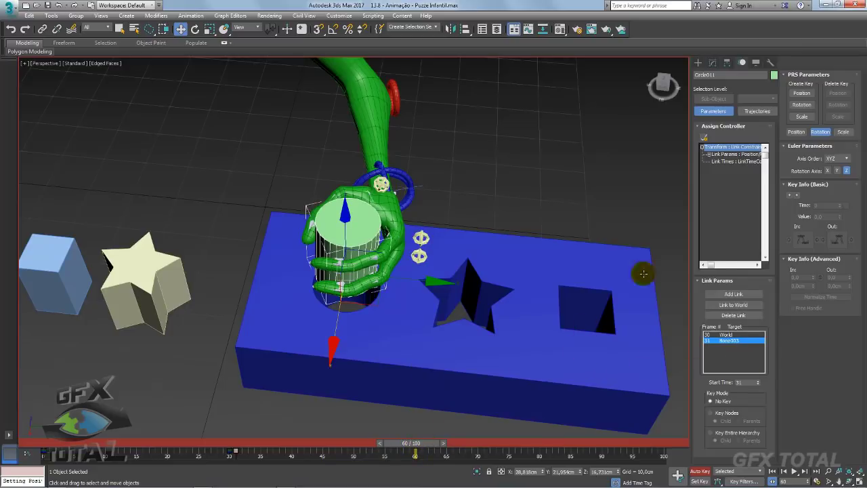
{"action": "middle_click_drag", "start_coordinate": [507, 167], "coordinate": [485, 172]}
{"action": "scroll", "coordinate": [485, 172], "scroll_direction": "down", "scroll_amount": 5}
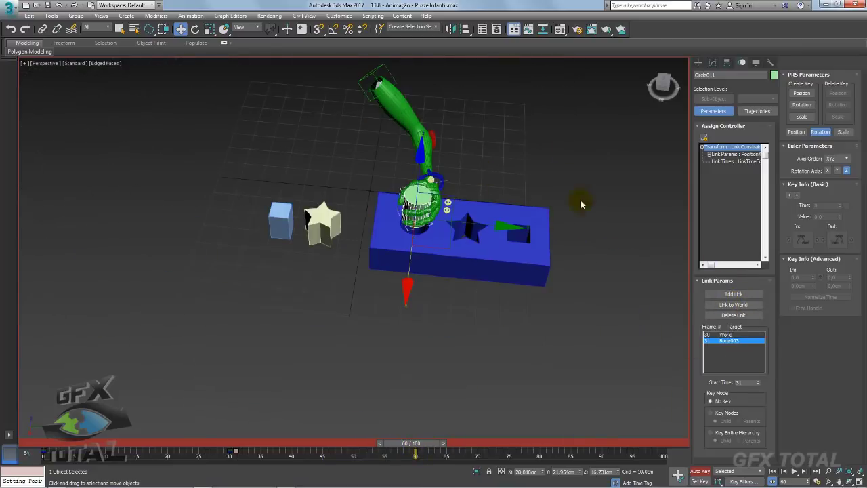
{"action": "scroll", "coordinate": [543, 262], "scroll_direction": "up", "scroll_amount": 5}
{"action": "middle_click_drag", "start_coordinate": [260, 54], "coordinate": [463, 93]}
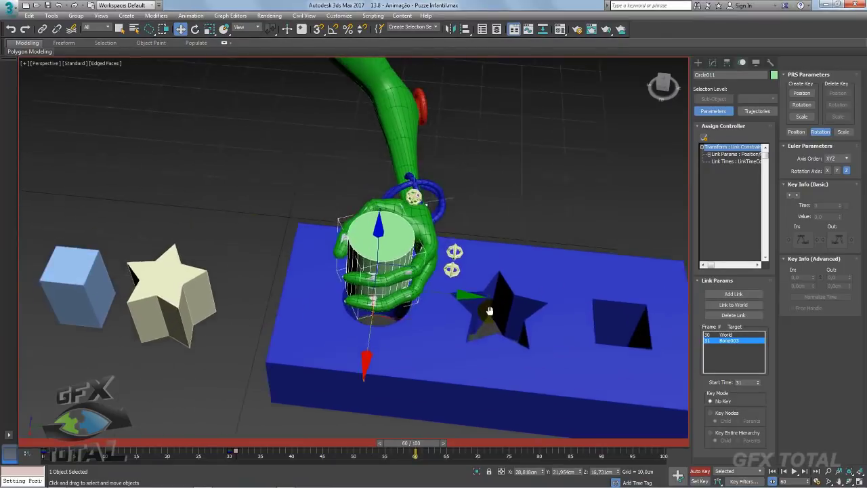
{"action": "scroll", "coordinate": [494, 238], "scroll_direction": "down", "scroll_amount": 2}
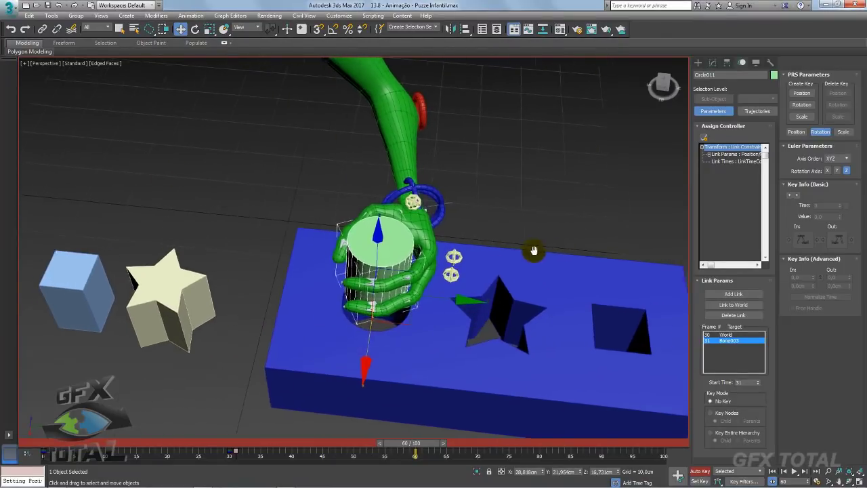
{"action": "scroll", "coordinate": [494, 238], "scroll_direction": "down", "scroll_amount": 3}
{"action": "middle_click_drag", "start_coordinate": [493, 237], "coordinate": [507, 244], "text": "alt"}
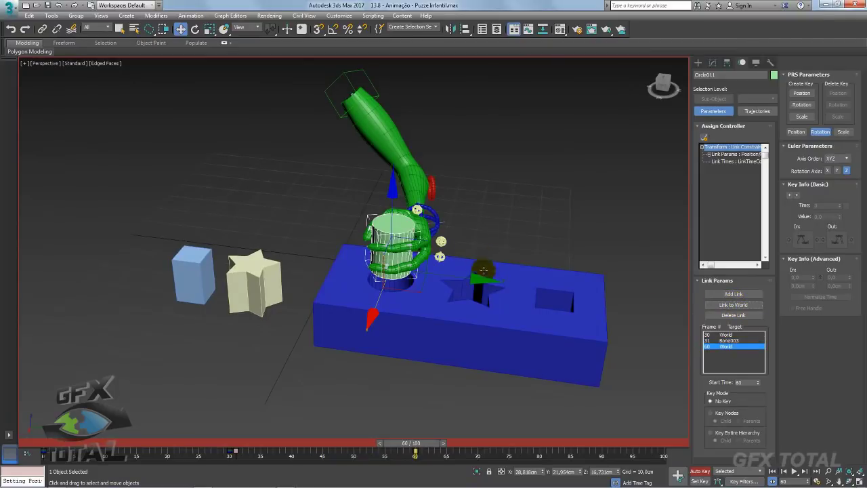
{"action": "middle_click_drag", "start_coordinate": [468, 277], "coordinate": [435, 413], "text": "alt"}
{"action": "left_click_drag", "start_coordinate": [429, 441], "coordinate": [597, 448]}
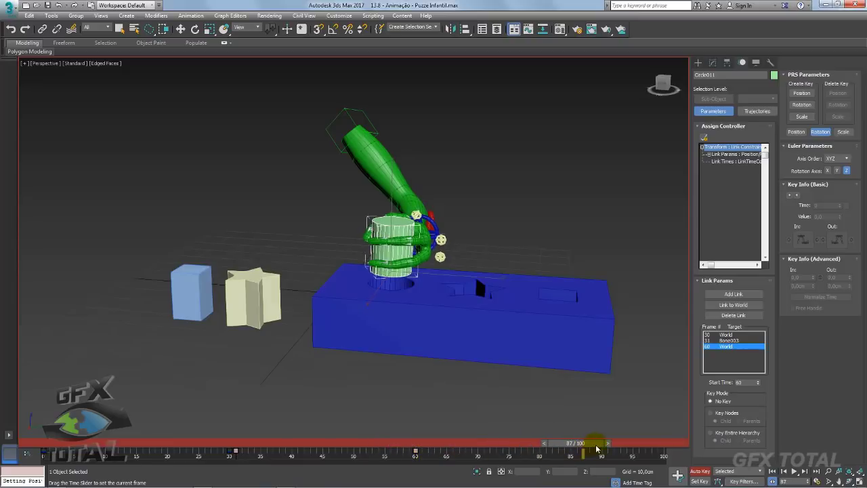
Step: At frame 90, rotate the wrist ring control to tilt the hand up
{"action": "key", "text": "w"}
{"action": "scroll", "coordinate": [474, 234], "scroll_direction": "up", "scroll_amount": 3}
{"action": "scroll", "coordinate": [455, 251], "scroll_direction": "up", "scroll_amount": 2}
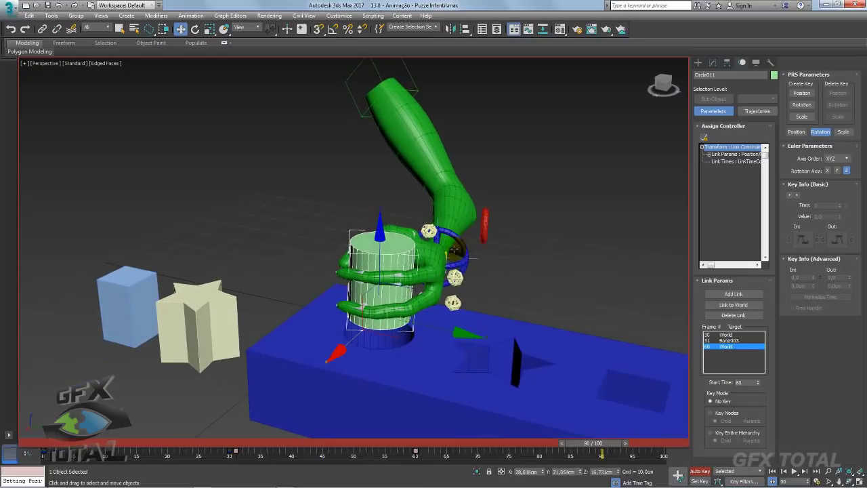
{"action": "left_click", "coordinate": [465, 245]}
{"action": "middle_click_drag", "start_coordinate": [495, 246], "coordinate": [468, 298], "text": "alt"}
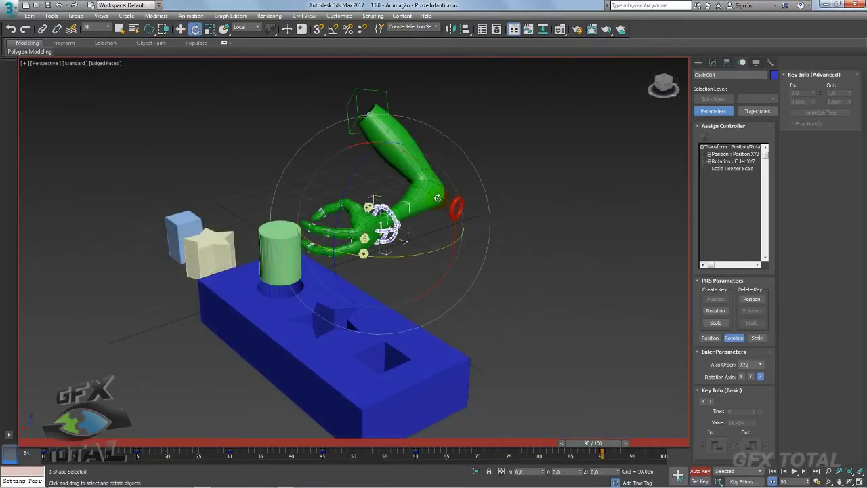
{"action": "mouse_move", "coordinate": [438, 197]}
{"action": "left_mouse_down"}
{"action": "mouse_move", "coordinate": [409, 206]}
{"action": "mouse_move", "coordinate": [409, 225]}
{"action": "left_mouse_up"}
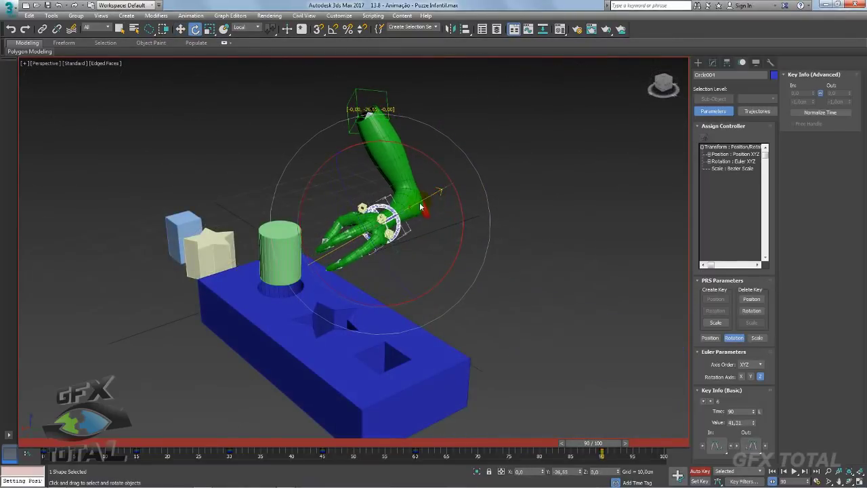
Step: Raise the red elbow control to lift the arm
{"action": "left_click", "coordinate": [427, 211]}
{"action": "key", "text": "w"}
{"action": "middle_click_drag", "start_coordinate": [440, 247], "coordinate": [406, 190], "text": "alt"}
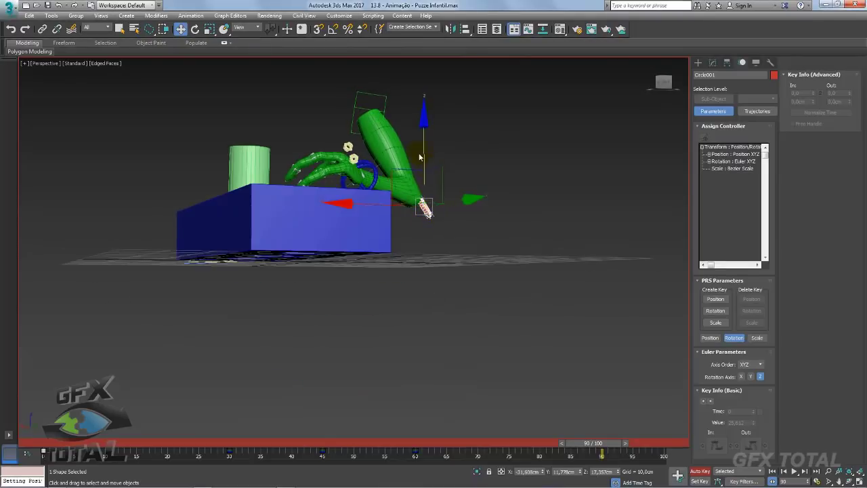
{"action": "mouse_move", "coordinate": [405, 185]}
{"action": "left_mouse_down"}
{"action": "mouse_move", "coordinate": [399, 137]}
{"action": "mouse_move", "coordinate": [371, 155]}
{"action": "left_mouse_up"}
Step: Rotate the blue hand control away from the cylinder, shift it slightly left, and return to frame 75
{"action": "left_click", "coordinate": [376, 171]}
{"action": "key", "text": "e"}
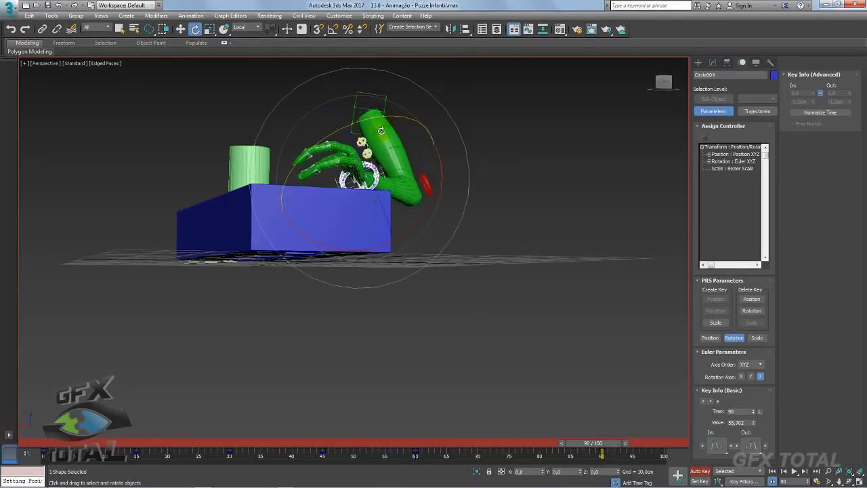
{"action": "mouse_move", "coordinate": [371, 156]}
{"action": "middle_mouse_down", "text": "alt"}
{"action": "mouse_move", "coordinate": [380, 247]}
{"action": "mouse_move", "coordinate": [381, 204]}
{"action": "middle_mouse_up", "text": "alt"}
{"action": "scroll", "coordinate": [379, 246], "scroll_direction": "up", "scroll_amount": 3}
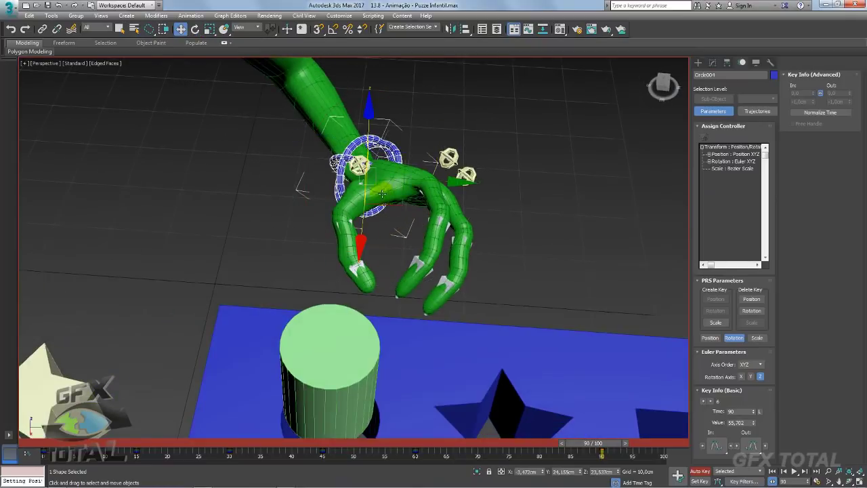
{"action": "key", "text": "w"}
{"action": "left_click_drag", "start_coordinate": [380, 205], "coordinate": [352, 315]}
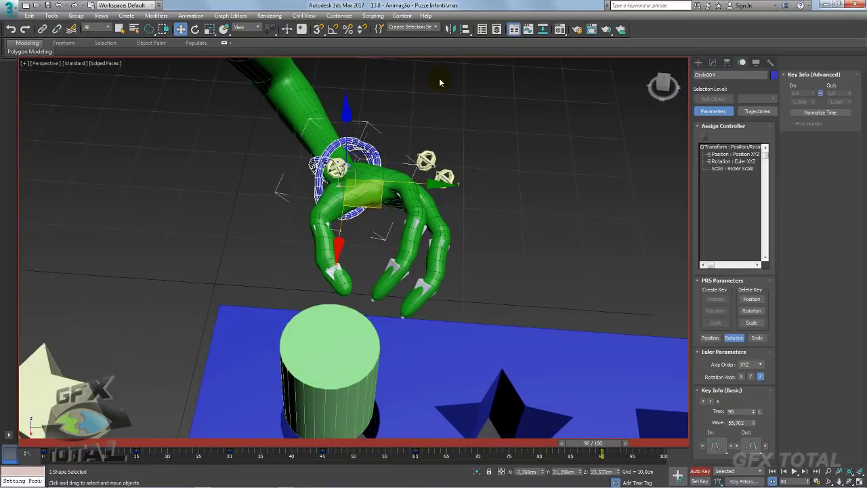
{"action": "mouse_move", "coordinate": [421, 111]}
{"action": "middle_mouse_down", "text": "alt"}
{"action": "mouse_move", "coordinate": [444, 154]}
{"action": "mouse_move", "coordinate": [421, 139]}
{"action": "middle_mouse_up", "text": "alt"}
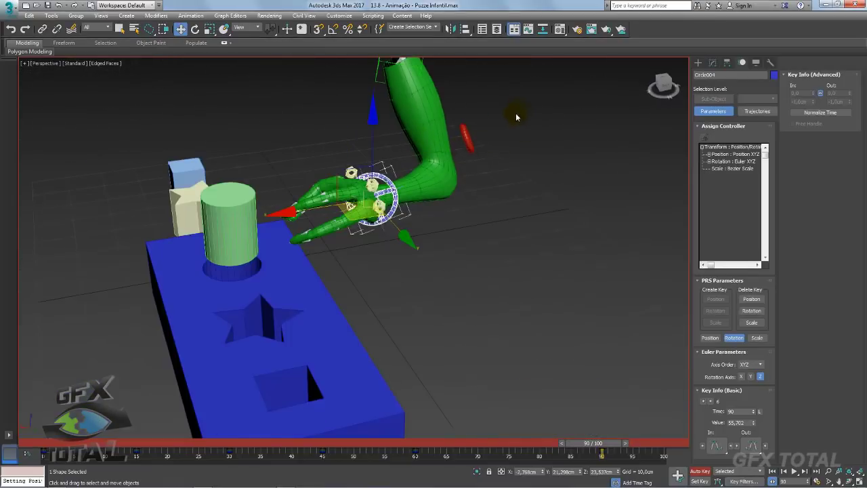
{"action": "left_click", "coordinate": [465, 150]}
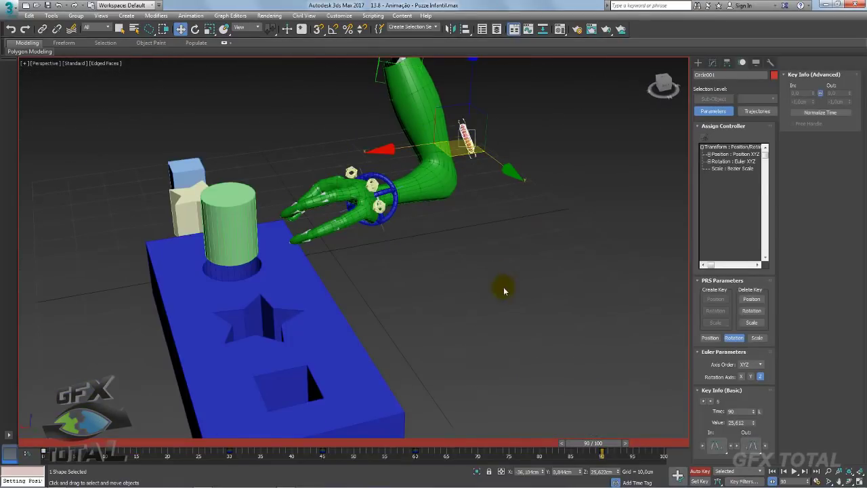
{"action": "left_click_drag", "start_coordinate": [597, 442], "coordinate": [514, 446]}
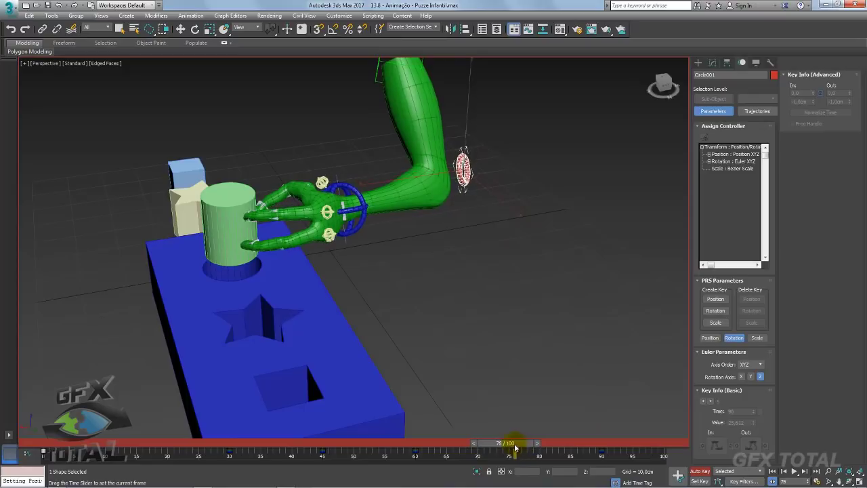
Step: At frame 75, rotate the hand's finger controls to curl the fingers back
{"action": "key", "text": "w"}
{"action": "scroll", "coordinate": [381, 246], "scroll_direction": "up", "scroll_amount": 2}
{"action": "middle_click_drag", "start_coordinate": [381, 246], "coordinate": [399, 267], "text": "alt"}
{"action": "scroll", "coordinate": [415, 251], "scroll_direction": "up", "scroll_amount": 4}
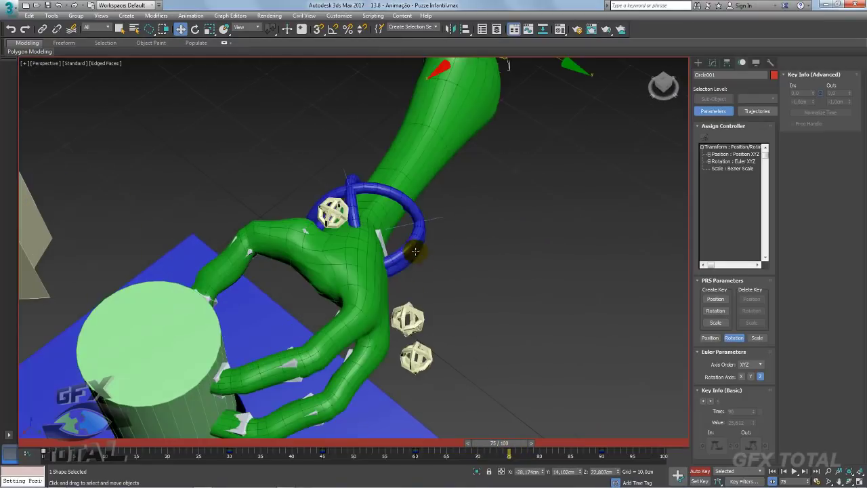
{"action": "left_click_drag", "start_coordinate": [412, 306], "coordinate": [332, 362]}
{"action": "key", "text": "e"}
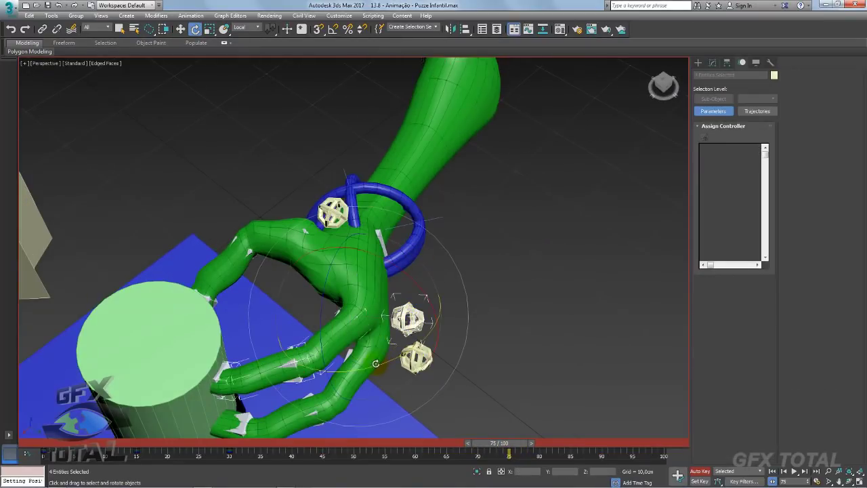
{"action": "left_click_drag", "start_coordinate": [375, 366], "coordinate": [413, 357]}
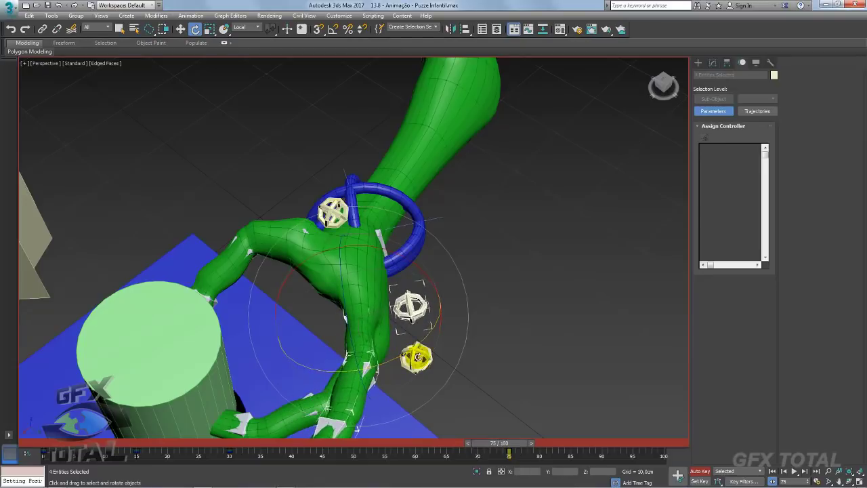
Step: Bend the lower finger chain down about 15 degrees
{"action": "left_click", "coordinate": [449, 367]}
{"action": "left_click", "coordinate": [417, 357]}
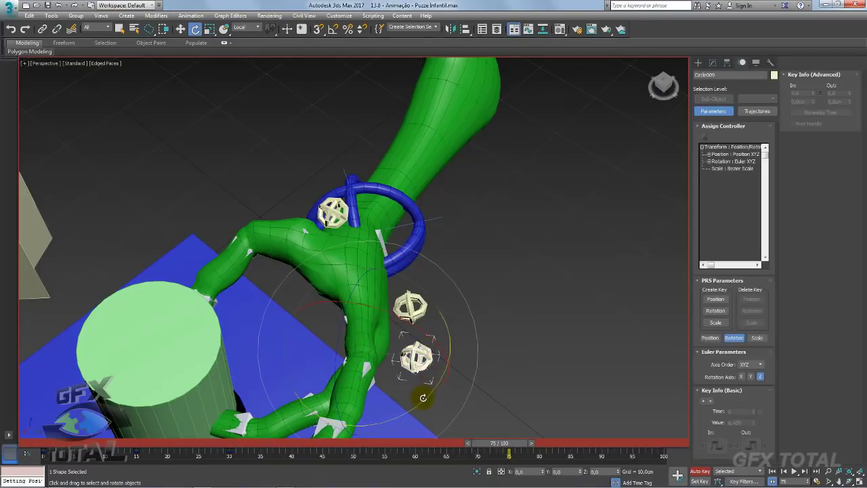
{"action": "key", "text": "ctrl+z"}
{"action": "key", "text": "ctrl+z"}
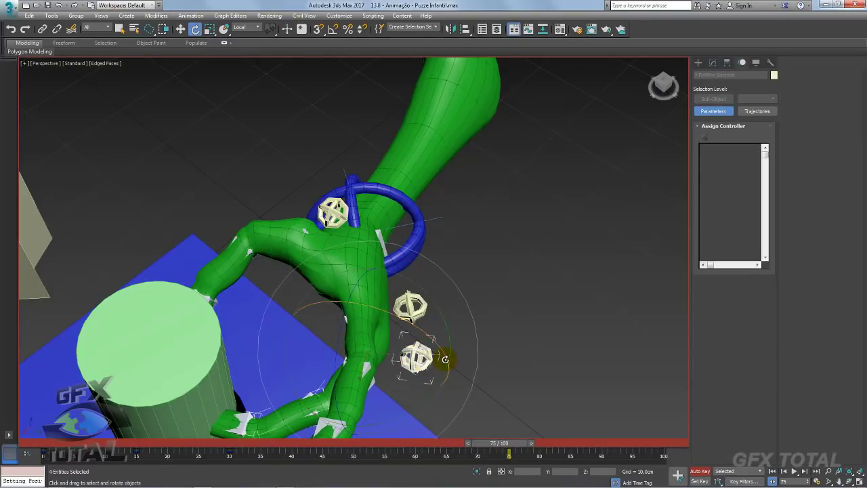
{"action": "left_click_drag", "start_coordinate": [427, 390], "coordinate": [448, 385]}
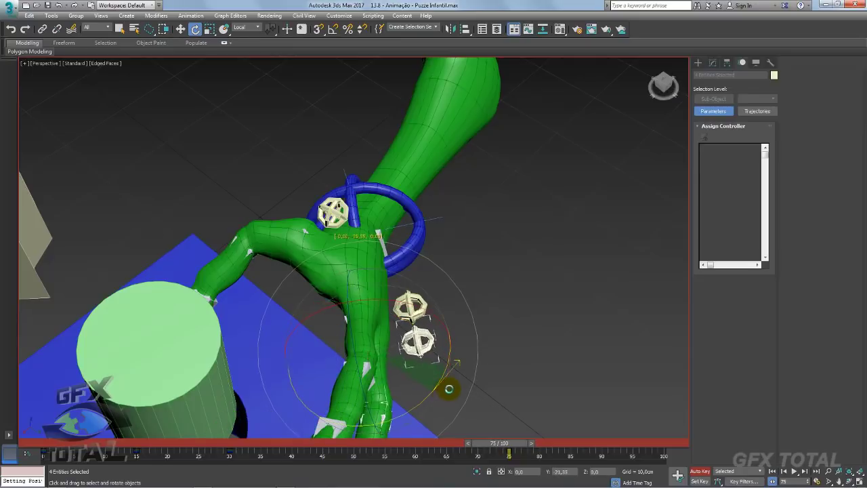
{"action": "middle_click_drag", "start_coordinate": [335, 213], "coordinate": [312, 245], "text": "alt"}
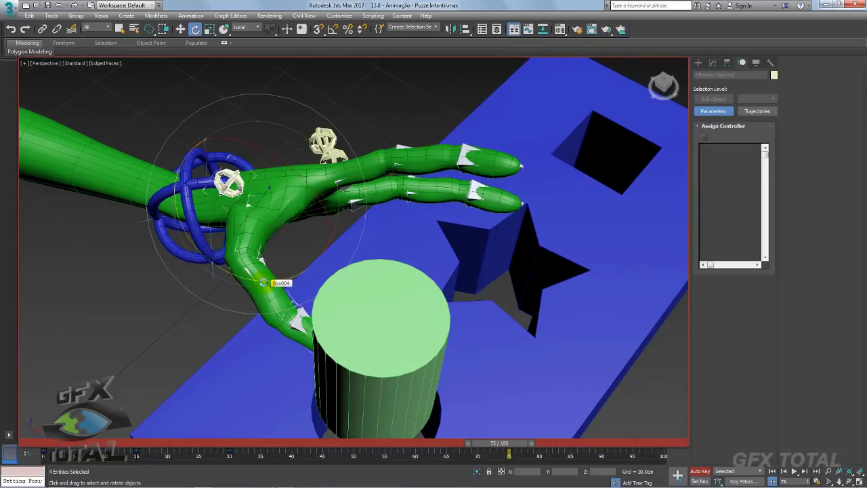
{"action": "left_click_drag", "start_coordinate": [269, 281], "coordinate": [223, 282]}
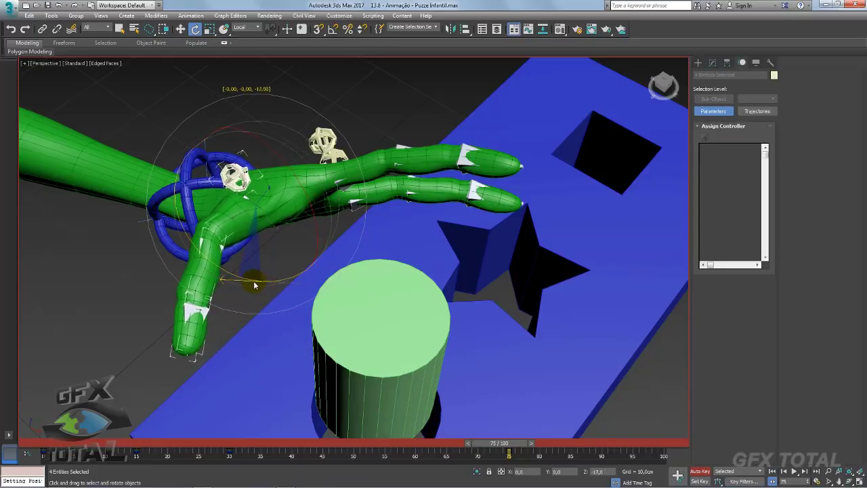
Step: Swing the other finger chain up toward the cylinder, rotate it down, and select wrist ring Circle004
{"action": "left_click", "coordinate": [110, 302]}
{"action": "left_click", "coordinate": [244, 177]}
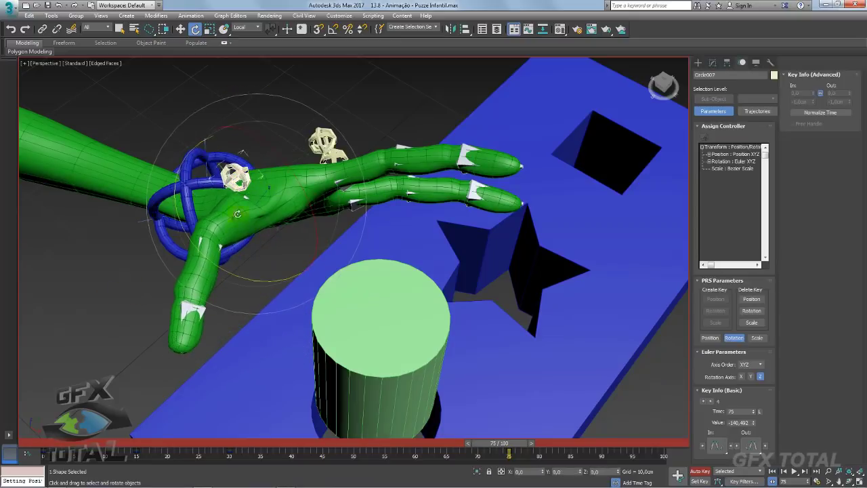
{"action": "left_click_drag", "start_coordinate": [242, 277], "coordinate": [252, 220]}
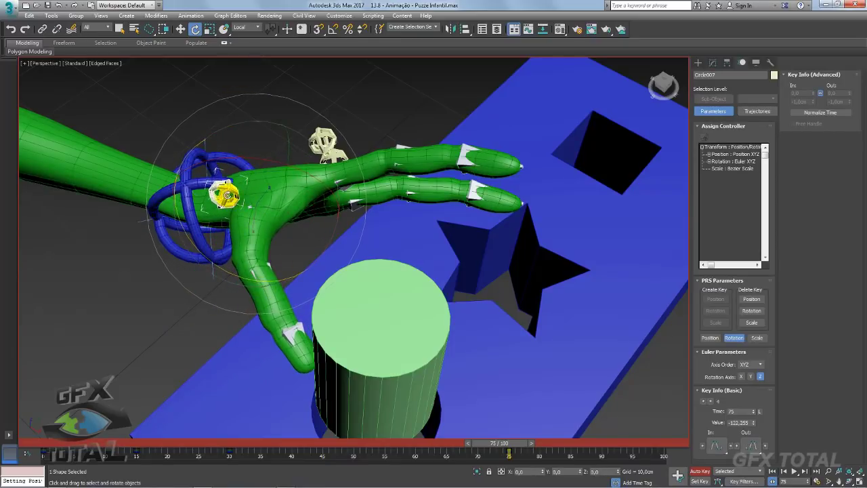
{"action": "double_click", "coordinate": [227, 216]}
{"action": "left_click_drag", "start_coordinate": [229, 270], "coordinate": [265, 290]}
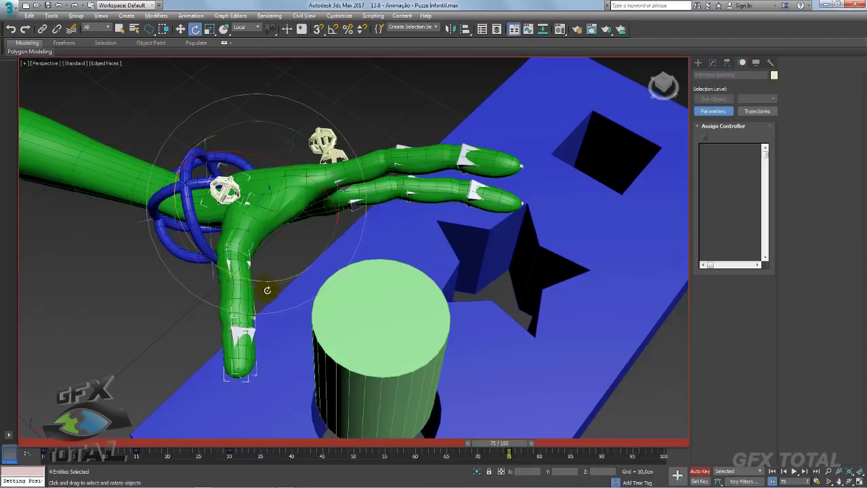
{"action": "mouse_move", "coordinate": [265, 290]}
{"action": "middle_mouse_down", "text": "alt"}
{"action": "mouse_move", "coordinate": [286, 295]}
{"action": "mouse_move", "coordinate": [359, 253]}
{"action": "middle_mouse_up", "text": "alt"}
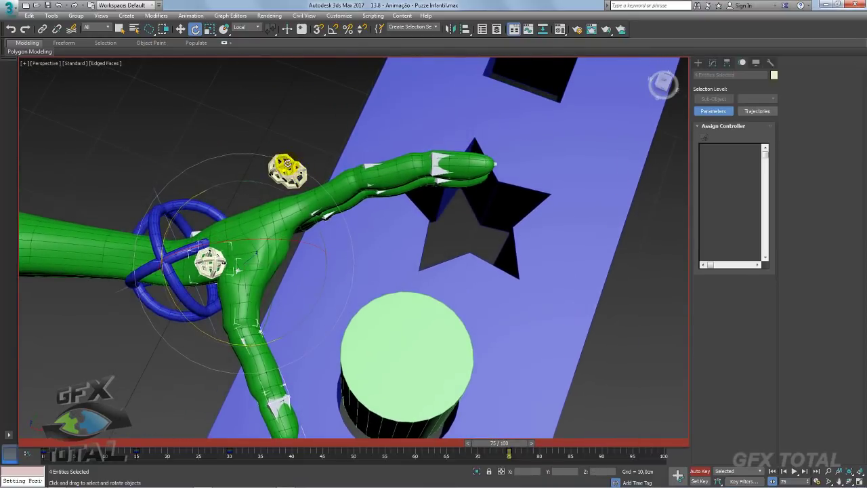
{"action": "mouse_move", "coordinate": [287, 163]}
{"action": "middle_mouse_down", "text": "alt"}
{"action": "mouse_move", "coordinate": [357, 169]}
{"action": "mouse_move", "coordinate": [332, 191]}
{"action": "middle_mouse_up", "text": "alt"}
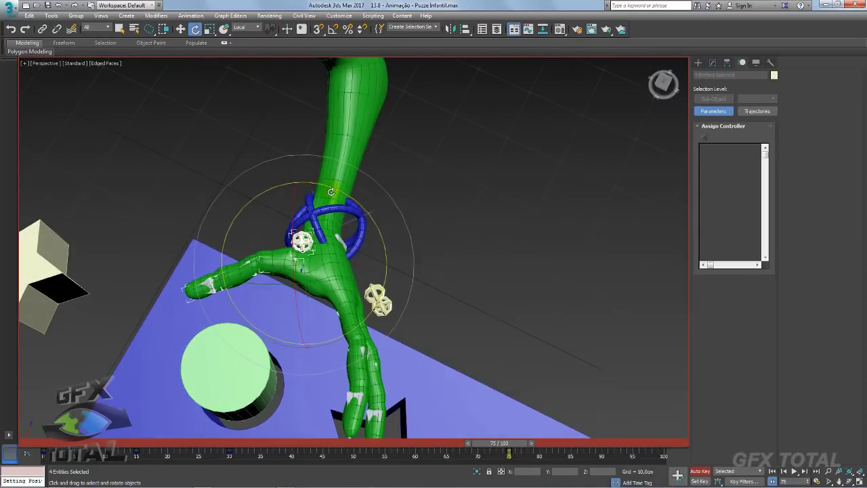
{"action": "left_click", "coordinate": [351, 241]}
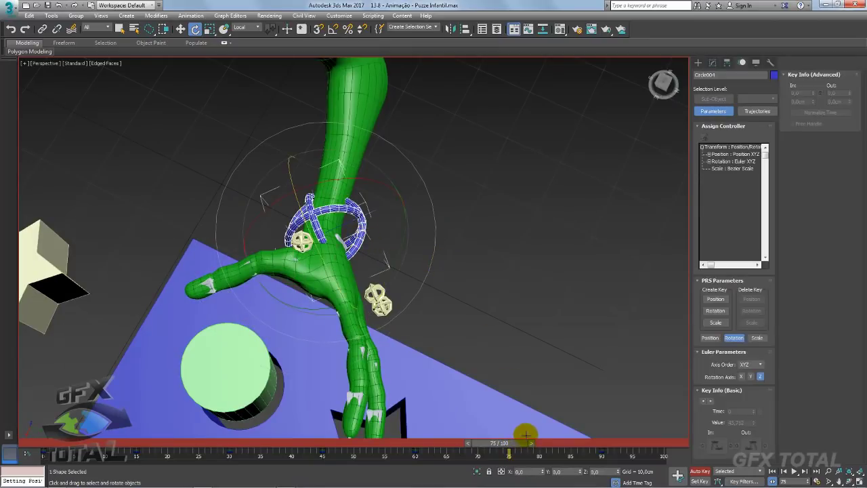
Step: Lift one finger chain about 9 degrees and raise the lower finger level with it
{"action": "key", "text": "w"}
{"action": "mouse_move", "coordinate": [382, 242]}
{"action": "middle_mouse_down", "text": "alt"}
{"action": "mouse_move", "coordinate": [318, 309]}
{"action": "mouse_move", "coordinate": [354, 297]}
{"action": "mouse_move", "coordinate": [334, 256]}
{"action": "mouse_move", "coordinate": [380, 298]}
{"action": "middle_mouse_up", "text": "alt"}
{"action": "double_click", "coordinate": [298, 232]}
{"action": "key", "text": "e"}
{"action": "mouse_move", "coordinate": [378, 296]}
{"action": "left_mouse_down"}
{"action": "mouse_move", "coordinate": [371, 302]}
{"action": "mouse_move", "coordinate": [397, 296]}
{"action": "left_mouse_up"}
{"action": "left_click", "coordinate": [387, 284]}
{"action": "double_click", "coordinate": [374, 285]}
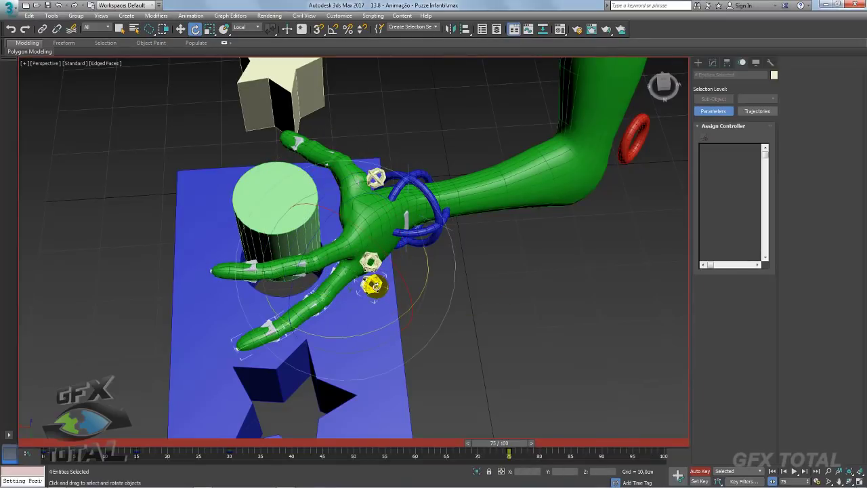
{"action": "left_click_drag", "start_coordinate": [381, 326], "coordinate": [380, 270]}
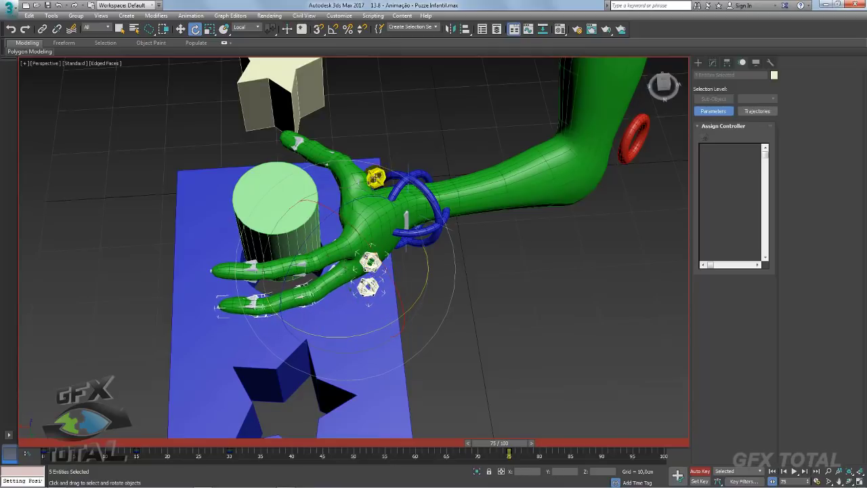
Step: Shift-copy the finger keys and the frame 30 grip pose key to frame 61
{"action": "key", "text": "ctrl+Page_Down"}
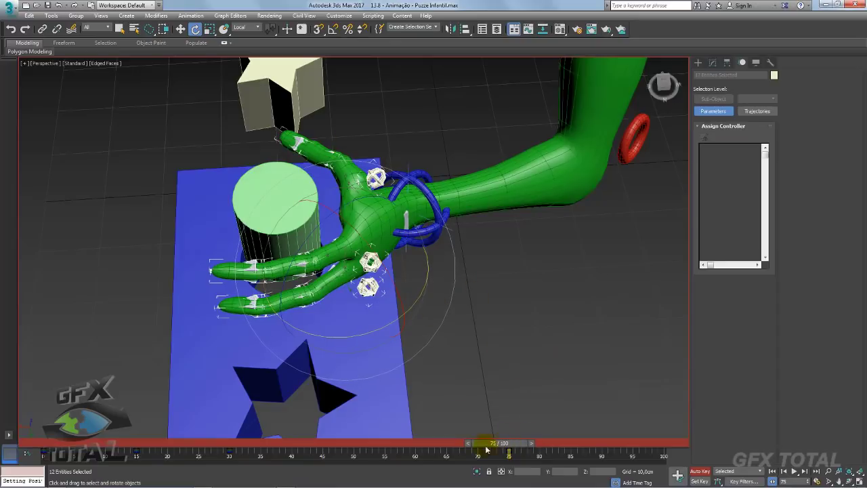
{"action": "mouse_move", "coordinate": [522, 444]}
{"action": "left_mouse_down"}
{"action": "mouse_move", "coordinate": [408, 444]}
{"action": "mouse_move", "coordinate": [429, 444]}
{"action": "left_mouse_up"}
{"action": "key", "text": "e"}
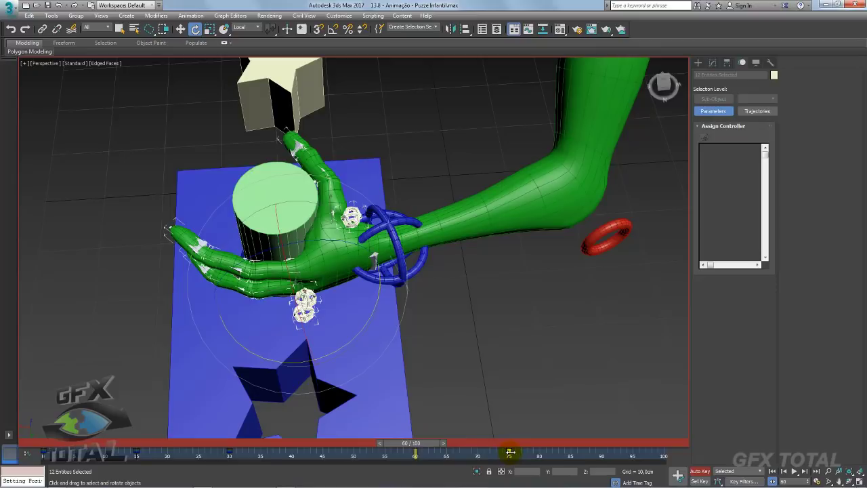
{"action": "left_click_drag", "start_coordinate": [510, 452], "coordinate": [415, 455], "text": "shift"}
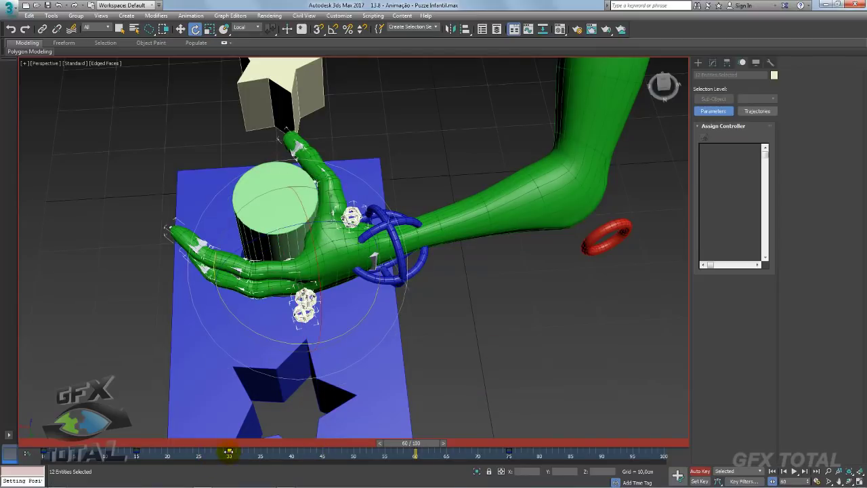
{"action": "mouse_move", "coordinate": [228, 452]}
{"action": "left_mouse_down", "text": "shift"}
{"action": "mouse_move", "coordinate": [444, 450]}
{"action": "mouse_move", "coordinate": [423, 452]}
{"action": "left_mouse_up", "text": "shift"}
Step: Select the lower and upper finger controls and their keys between frames 55 and 80
{"action": "key", "text": "e"}
{"action": "mouse_move", "coordinate": [423, 452]}
{"action": "middle_mouse_down", "text": "alt"}
{"action": "mouse_move", "coordinate": [441, 332]}
{"action": "mouse_move", "coordinate": [379, 267]}
{"action": "mouse_move", "coordinate": [478, 282]}
{"action": "mouse_move", "coordinate": [561, 239]}
{"action": "middle_mouse_up", "text": "alt"}
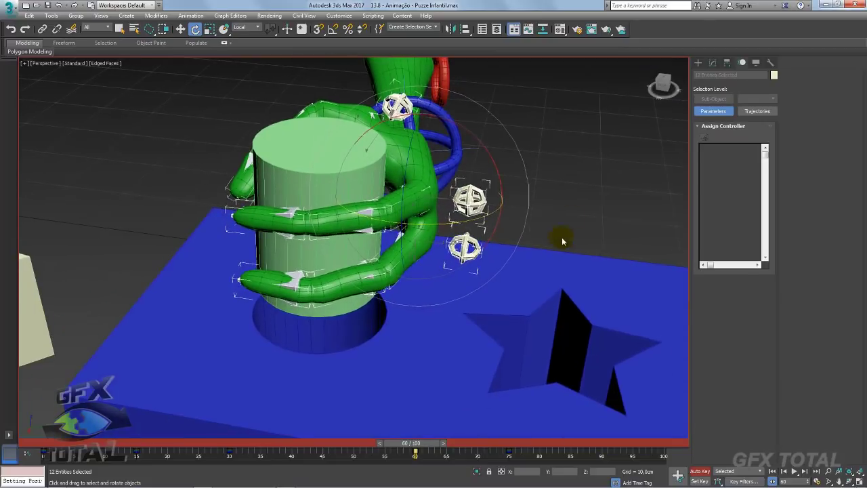
{"action": "left_click", "coordinate": [582, 200]}
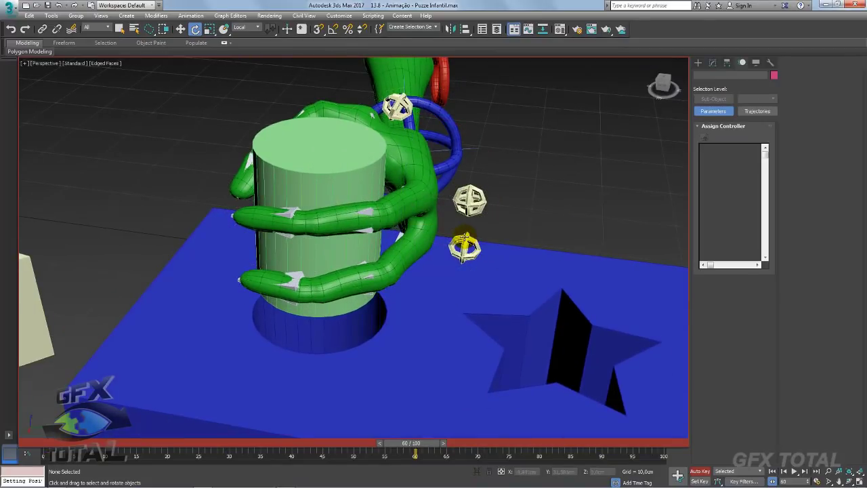
{"action": "left_click", "coordinate": [465, 243]}
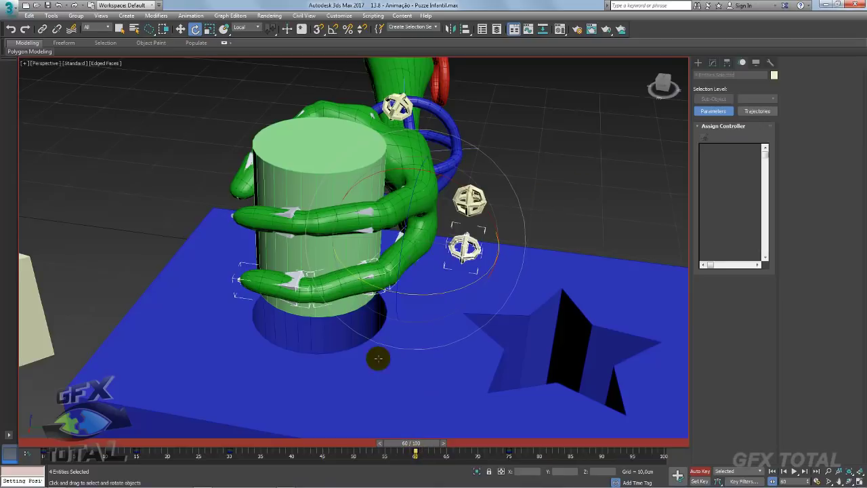
{"action": "mouse_move", "coordinate": [416, 452]}
{"action": "left_mouse_down"}
{"action": "mouse_move", "coordinate": [429, 453]}
{"action": "mouse_move", "coordinate": [415, 453]}
{"action": "left_mouse_up"}
{"action": "left_click", "coordinate": [469, 199]}
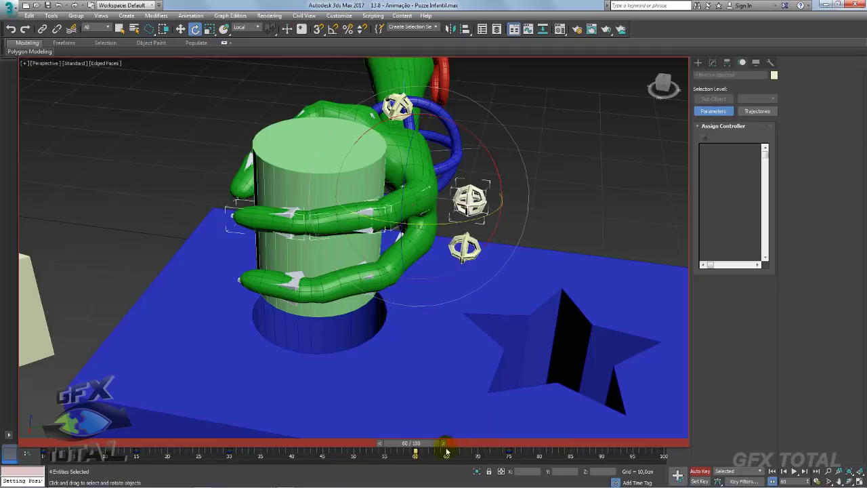
{"action": "left_click_drag", "start_coordinate": [531, 460], "coordinate": [397, 469]}
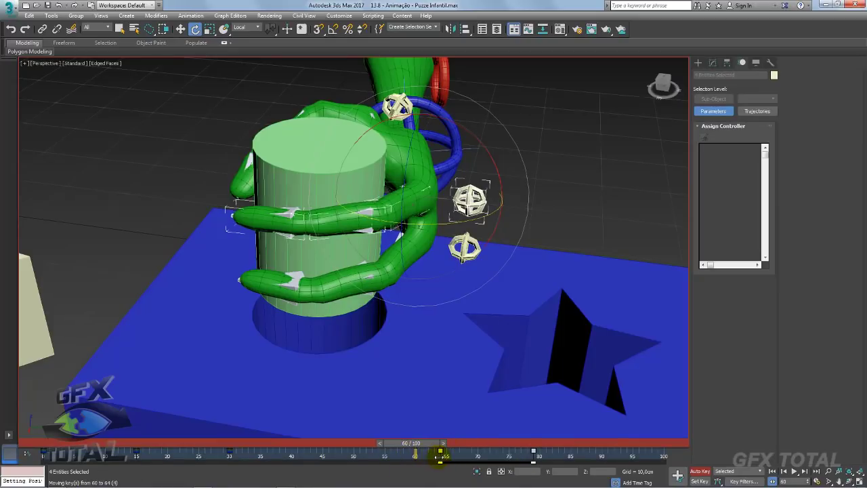
{"action": "left_click_drag", "start_coordinate": [428, 450], "coordinate": [456, 453]}
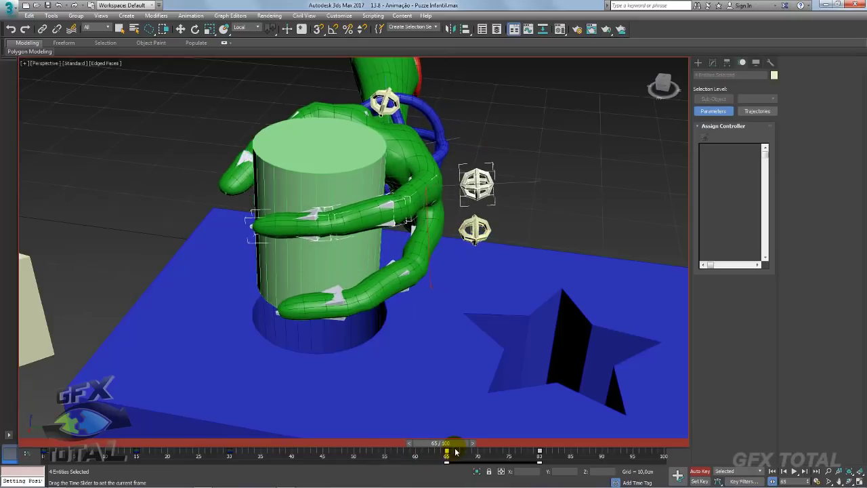
Step: Select the helper on the back of the hand and its keys from frame 63 to 75
{"action": "key", "text": "e"}
{"action": "middle_click_drag", "start_coordinate": [406, 217], "coordinate": [441, 134], "text": "alt"}
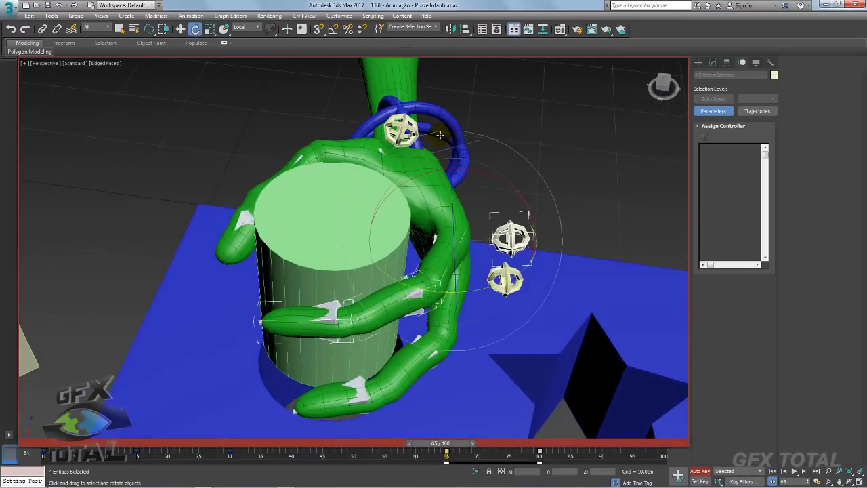
{"action": "left_click", "coordinate": [402, 127]}
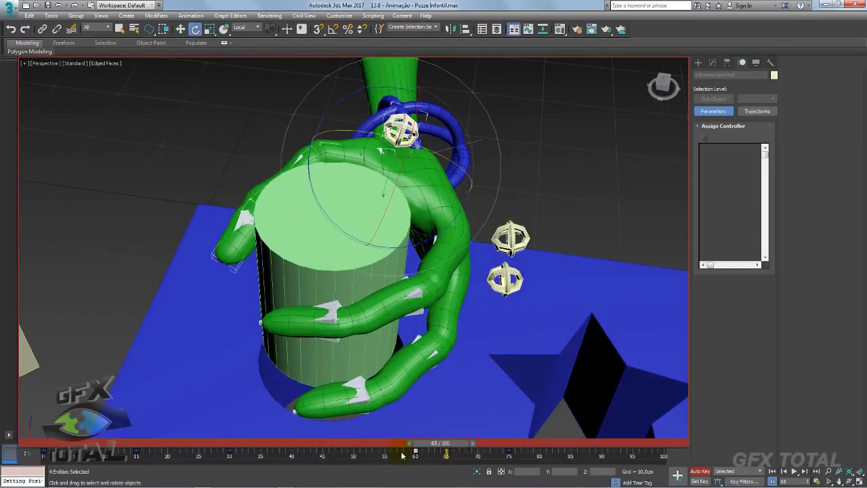
{"action": "mouse_move", "coordinate": [402, 456]}
{"action": "left_mouse_down"}
{"action": "mouse_move", "coordinate": [443, 456]}
{"action": "mouse_move", "coordinate": [439, 448]}
{"action": "mouse_move", "coordinate": [508, 425]}
{"action": "mouse_move", "coordinate": [454, 430]}
{"action": "mouse_move", "coordinate": [466, 432]}
{"action": "mouse_move", "coordinate": [449, 441]}
{"action": "mouse_move", "coordinate": [480, 431]}
{"action": "left_mouse_up"}
{"action": "key", "text": "e"}
{"action": "middle_click_drag", "start_coordinate": [478, 426], "coordinate": [459, 416], "text": "alt"}
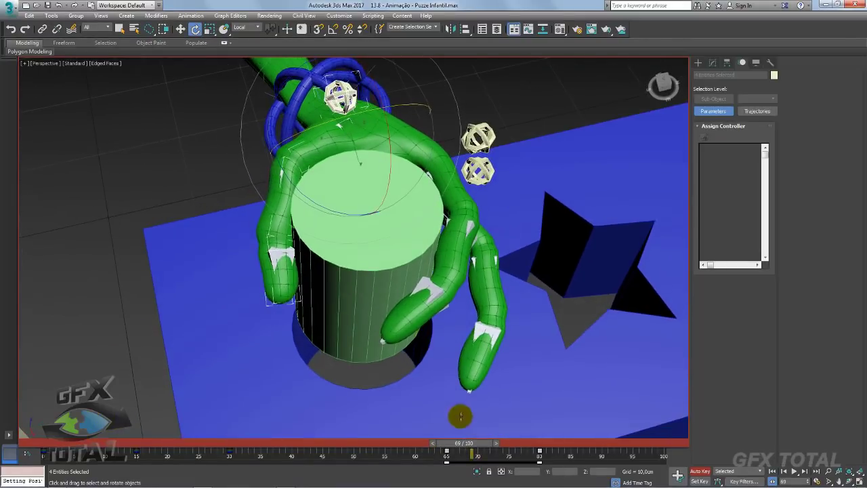
Step: At frame 70, select the green cylinder to key its rotation there
{"action": "left_click_drag", "start_coordinate": [486, 444], "coordinate": [492, 443]}
{"action": "left_click", "coordinate": [377, 290]}
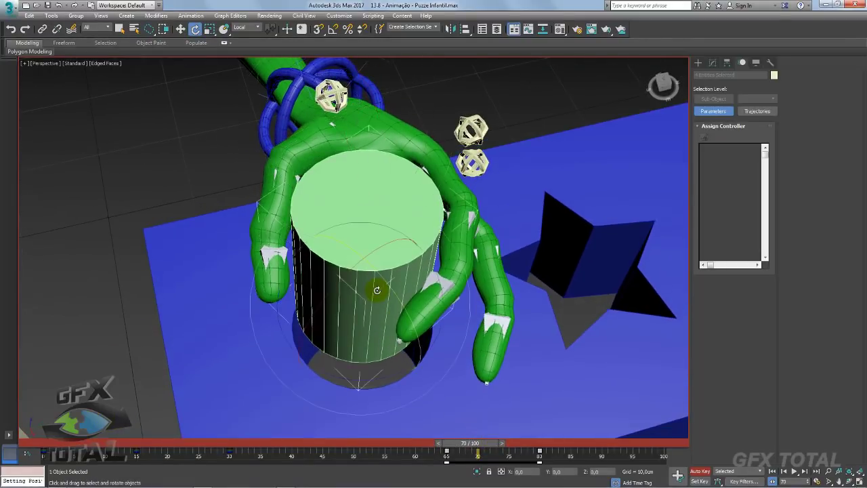
{"action": "middle_click_drag", "start_coordinate": [377, 291], "coordinate": [422, 312], "text": "alt"}
{"action": "scroll", "coordinate": [422, 313], "scroll_direction": "down", "scroll_amount": 5}
{"action": "scroll", "coordinate": [442, 336], "scroll_direction": "up", "scroll_amount": 2}
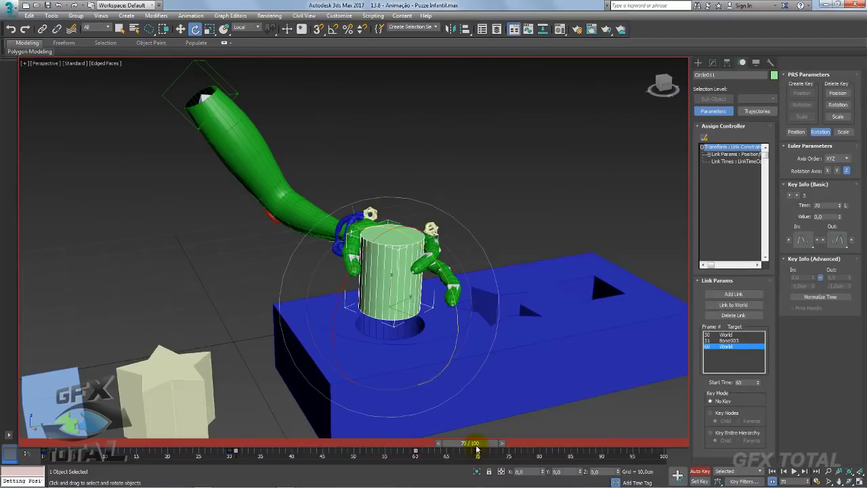
Step: At frame 80, move the cylinder down into the round hole
{"action": "mouse_move", "coordinate": [474, 444]}
{"action": "left_mouse_down"}
{"action": "mouse_move", "coordinate": [546, 448]}
{"action": "mouse_move", "coordinate": [519, 449]}
{"action": "left_mouse_up"}
{"action": "key", "text": "e"}
{"action": "key", "text": "w"}
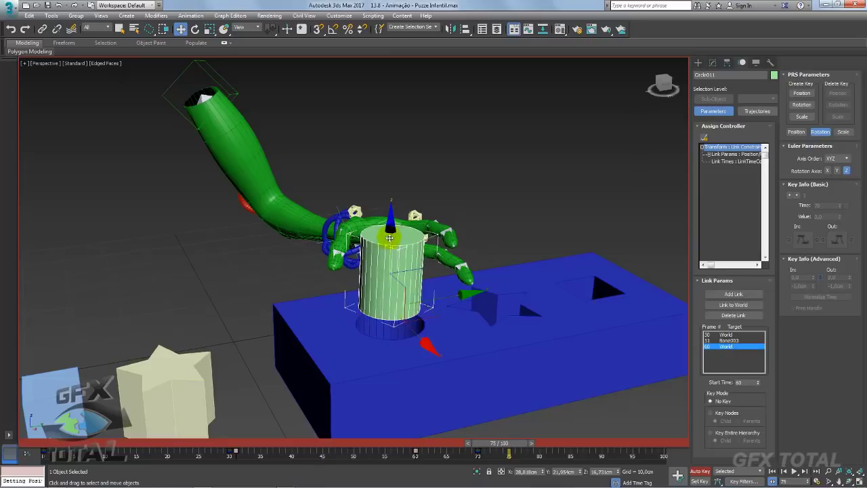
{"action": "left_click_drag", "start_coordinate": [390, 238], "coordinate": [388, 350]}
{"action": "middle_click_drag", "start_coordinate": [441, 305], "coordinate": [484, 404], "text": "alt"}
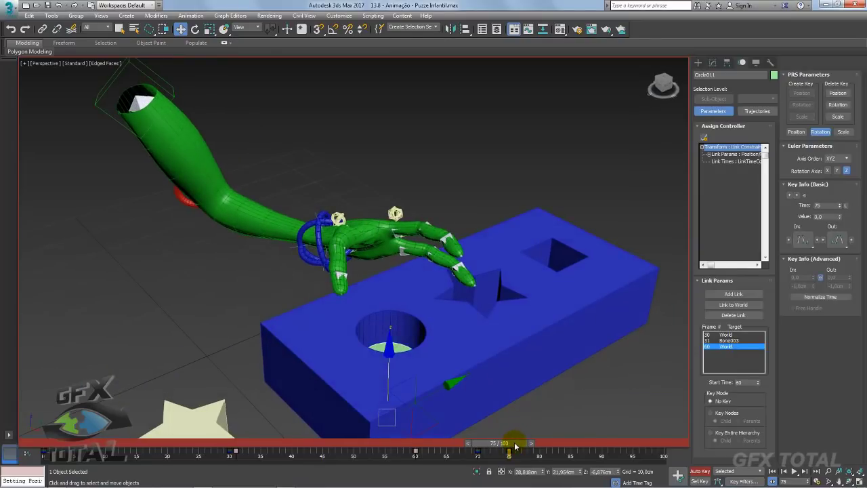
Step: Review the drop around frames 68–70 and shift the cylinder's key from frame 70 to 67
{"action": "left_click_drag", "start_coordinate": [516, 445], "coordinate": [477, 444]}
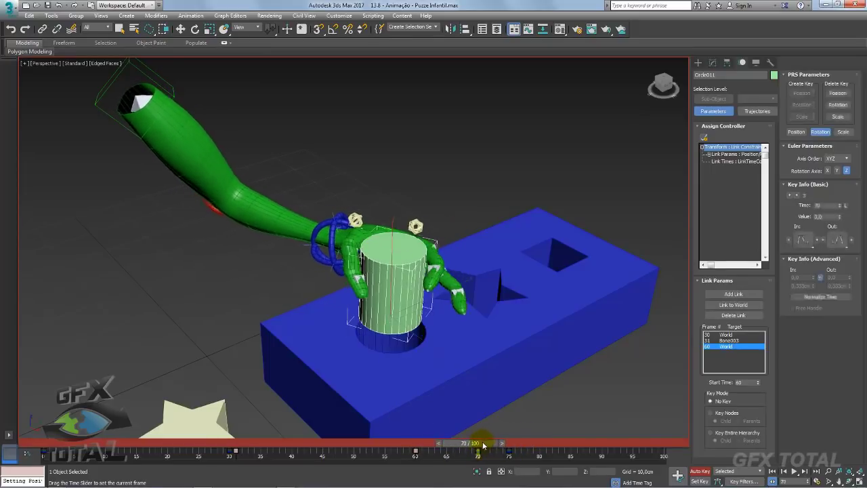
{"action": "key", "text": "w"}
{"action": "mouse_move", "coordinate": [478, 434]}
{"action": "middle_mouse_down", "text": "alt"}
{"action": "mouse_move", "coordinate": [454, 368]}
{"action": "mouse_move", "coordinate": [484, 426]}
{"action": "middle_mouse_up", "text": "alt"}
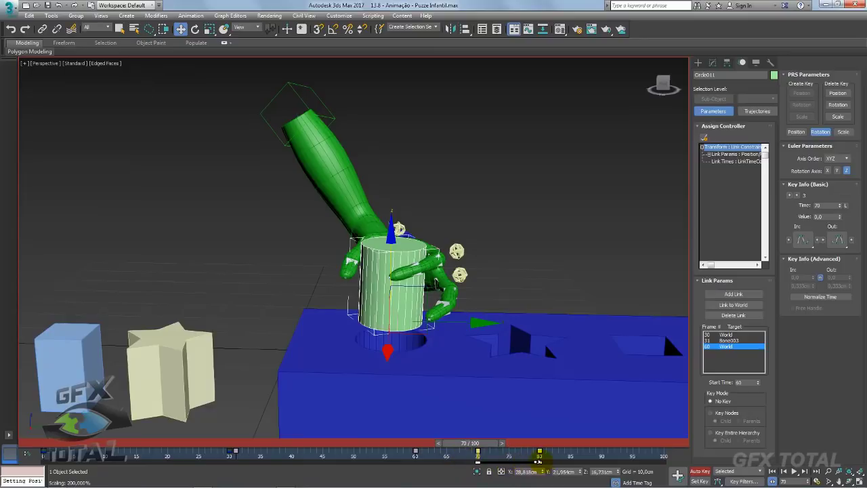
{"action": "left_click_drag", "start_coordinate": [478, 442], "coordinate": [479, 442]}
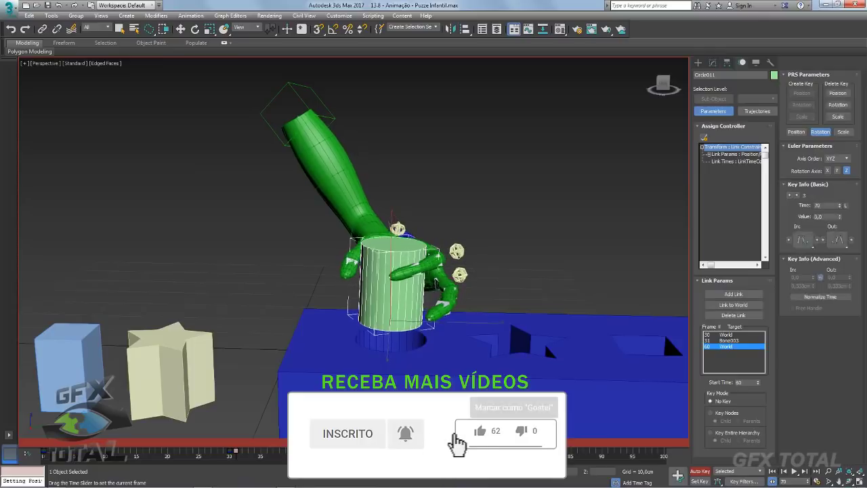
{"action": "key", "text": "w"}
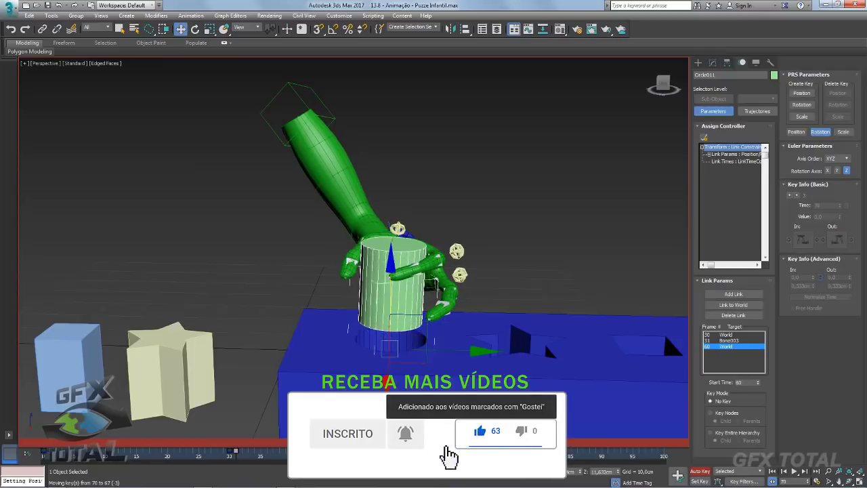
{"action": "mouse_move", "coordinate": [478, 450]}
{"action": "left_mouse_down"}
{"action": "mouse_move", "coordinate": [464, 450]}
{"action": "mouse_move", "coordinate": [499, 450]}
{"action": "mouse_move", "coordinate": [449, 450]}
{"action": "mouse_move", "coordinate": [588, 442]}
{"action": "mouse_move", "coordinate": [196, 443]}
{"action": "mouse_move", "coordinate": [579, 440]}
{"action": "left_mouse_up"}
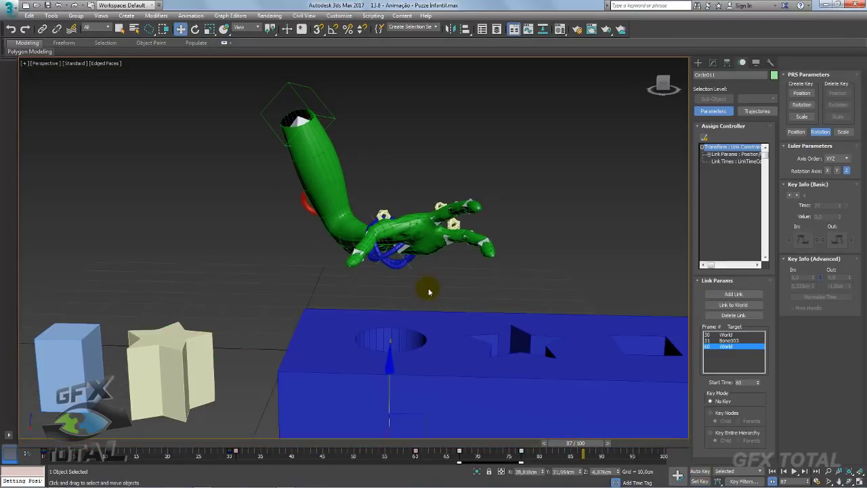
{"action": "scroll", "coordinate": [418, 282], "scroll_direction": "down", "scroll_amount": 5}
{"action": "scroll", "coordinate": [500, 337], "scroll_direction": "down", "scroll_amount": 1}
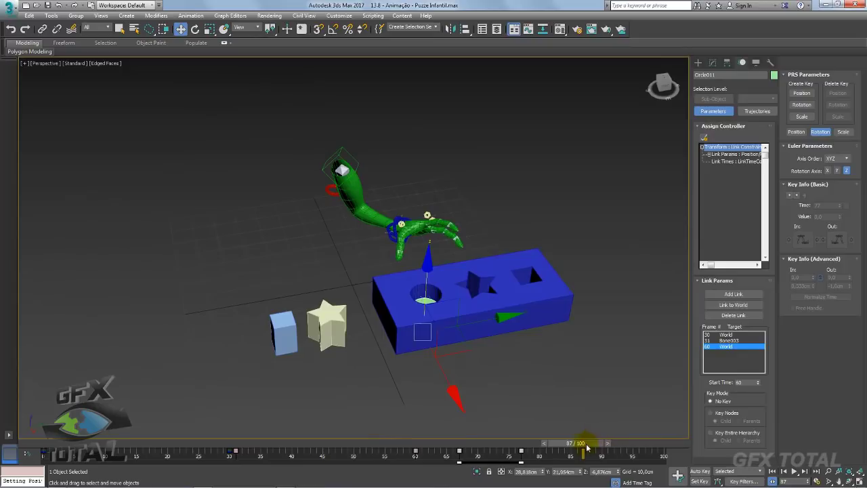
{"action": "mouse_move", "coordinate": [587, 447]}
{"action": "left_mouse_down"}
{"action": "mouse_move", "coordinate": [196, 443]}
{"action": "mouse_move", "coordinate": [463, 427]}
{"action": "mouse_move", "coordinate": [146, 434]}
{"action": "left_mouse_up"}
{"action": "key", "text": "w"}
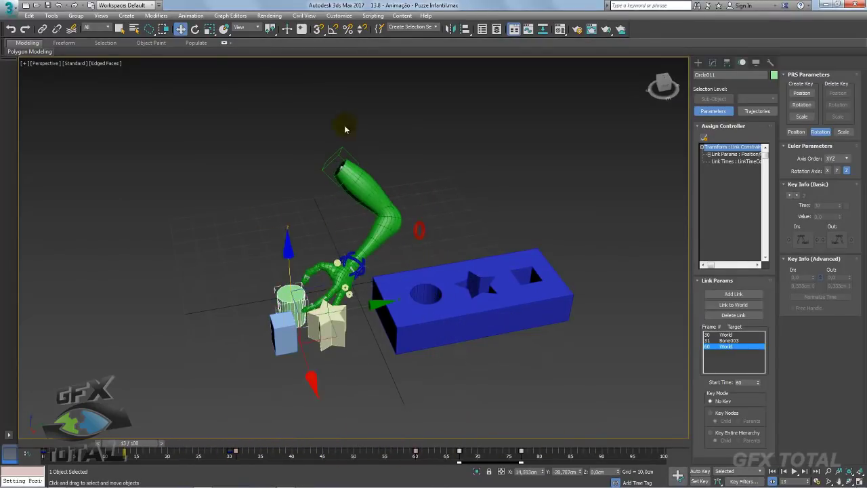
{"action": "left_click", "coordinate": [340, 152]}
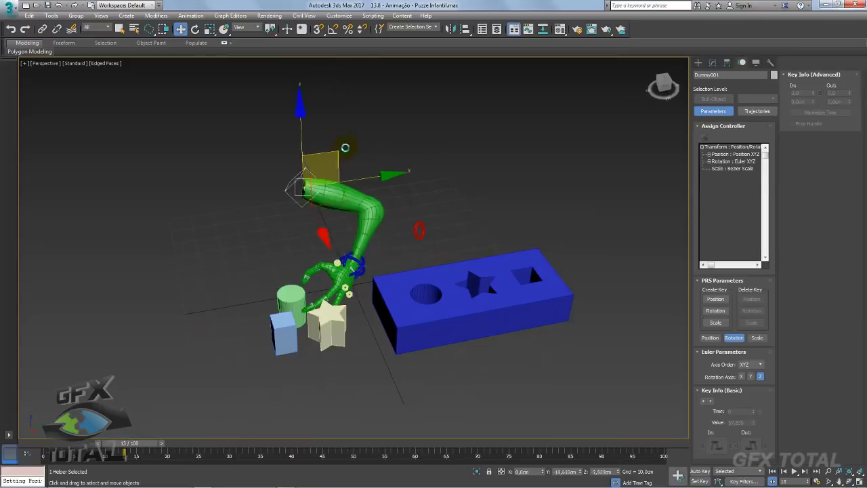
{"action": "left_click_drag", "start_coordinate": [136, 449], "coordinate": [210, 449]}
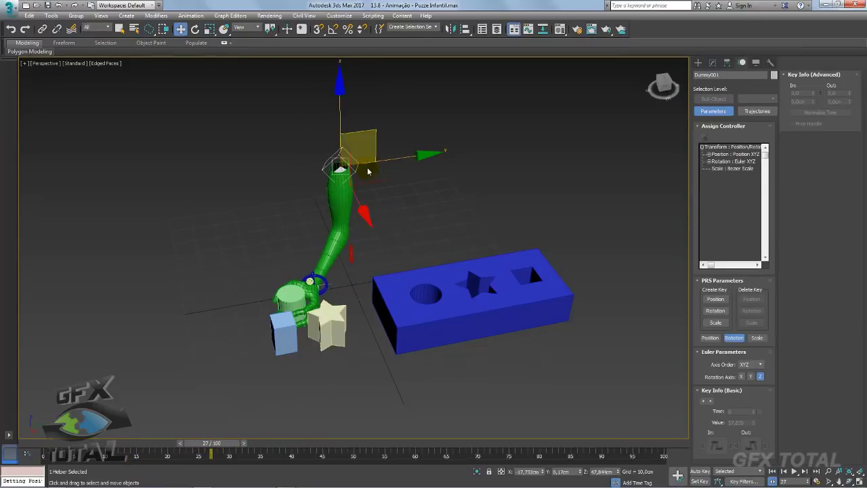